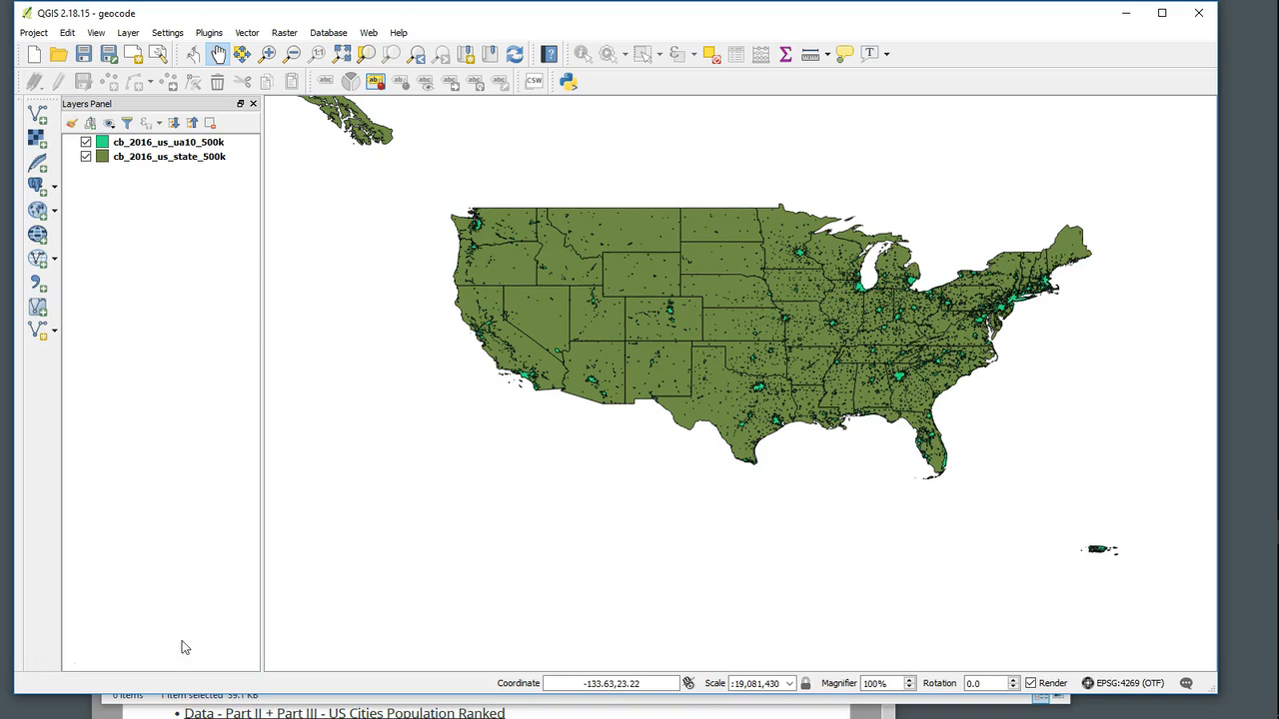
- Bring up the c2_lab.pdf lab document, scroll to the Part III Lab section and enlarge its window
click(533, 717)
drag(512, 593, 524, 26)
scroll(466, 288, down, 5)
scroll(467, 287, down, 20)
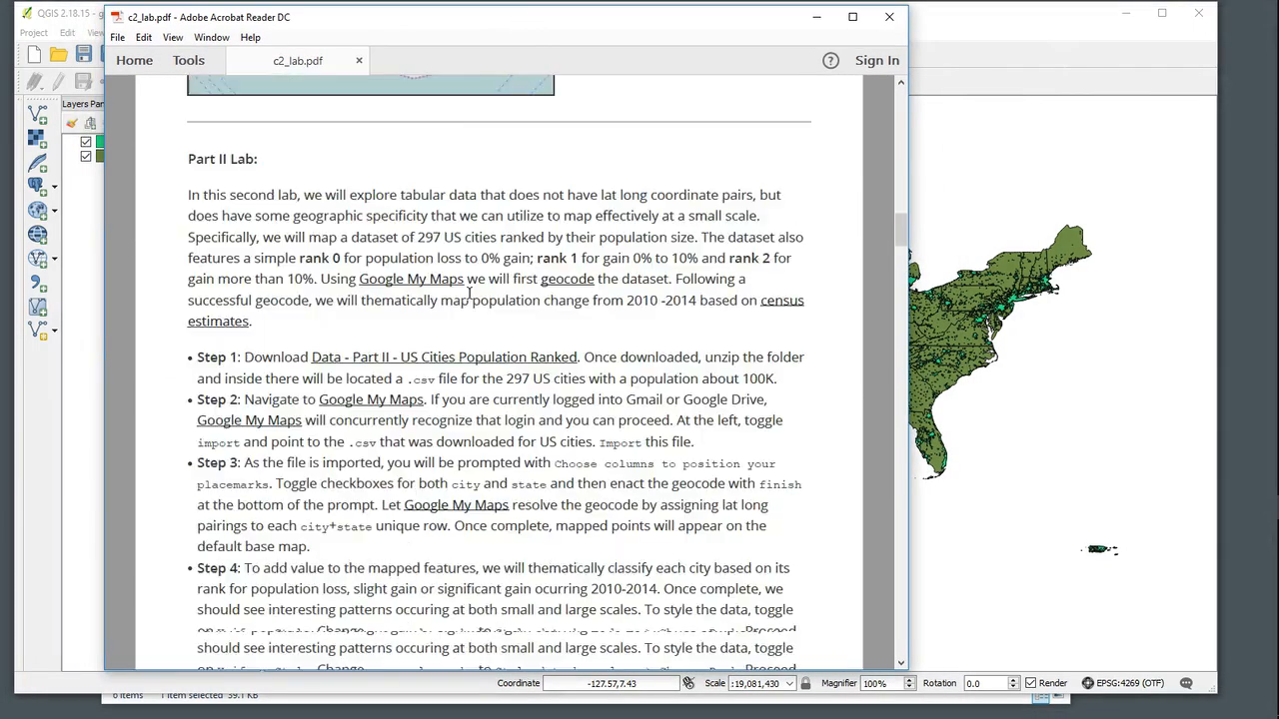
scroll(468, 302, down, 9)
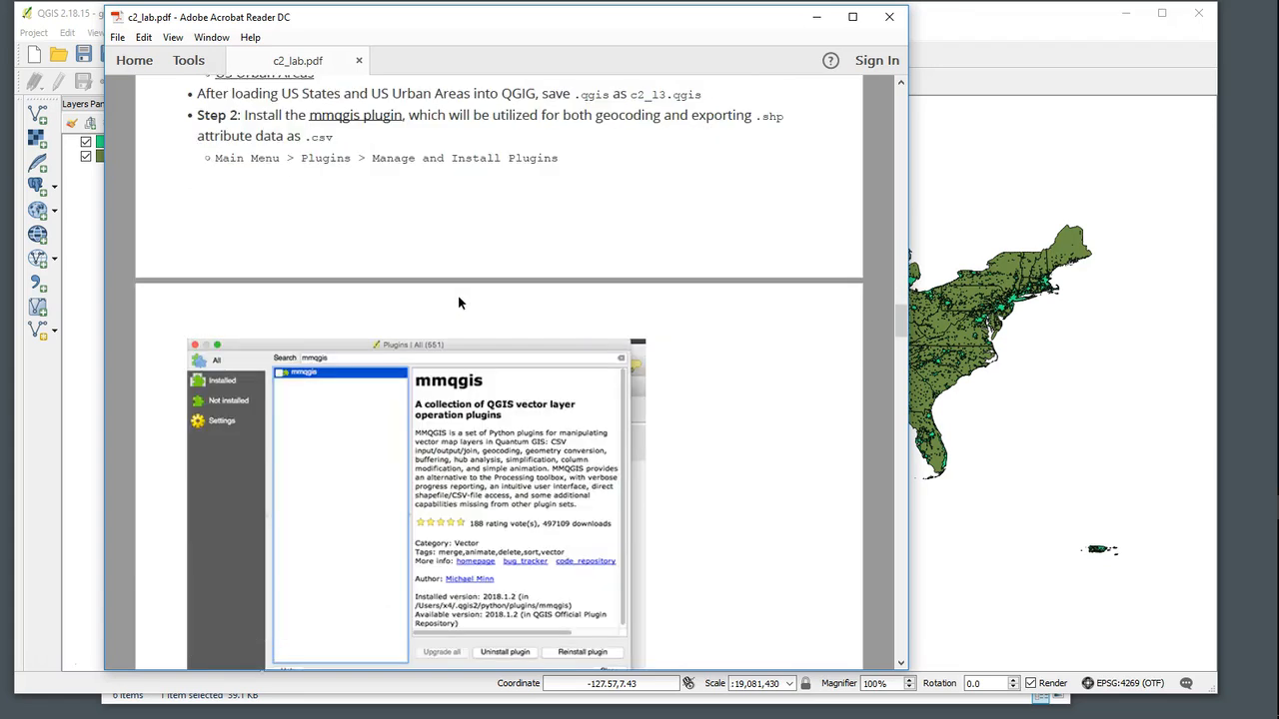
scroll(459, 293, up, 2)
scroll(459, 294, up, 4)
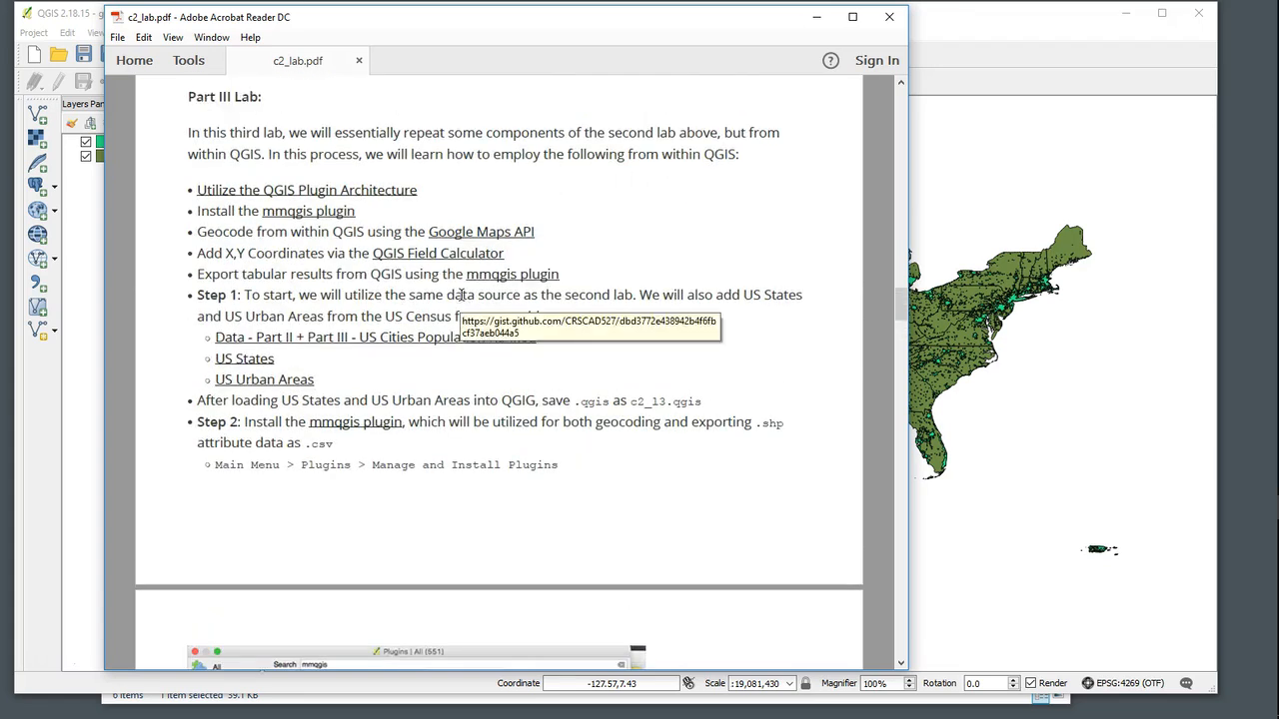
drag(451, 19, 468, 14)
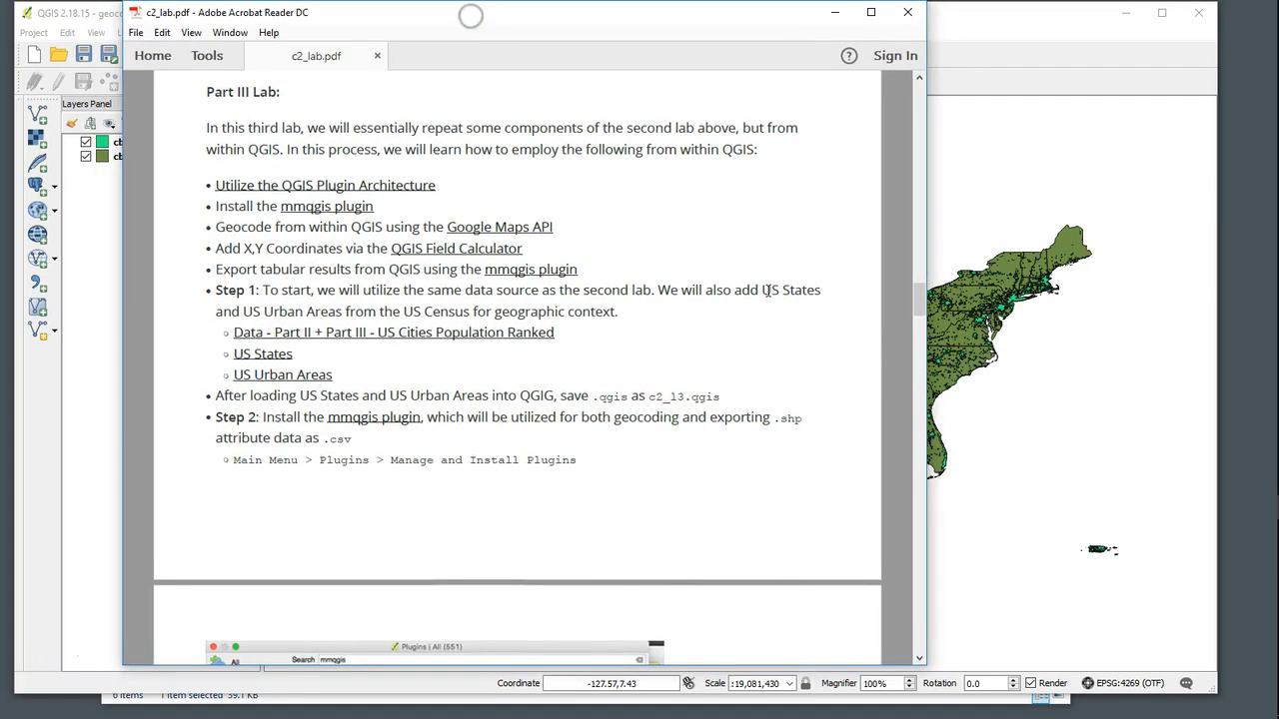
drag(926, 422, 1059, 439)
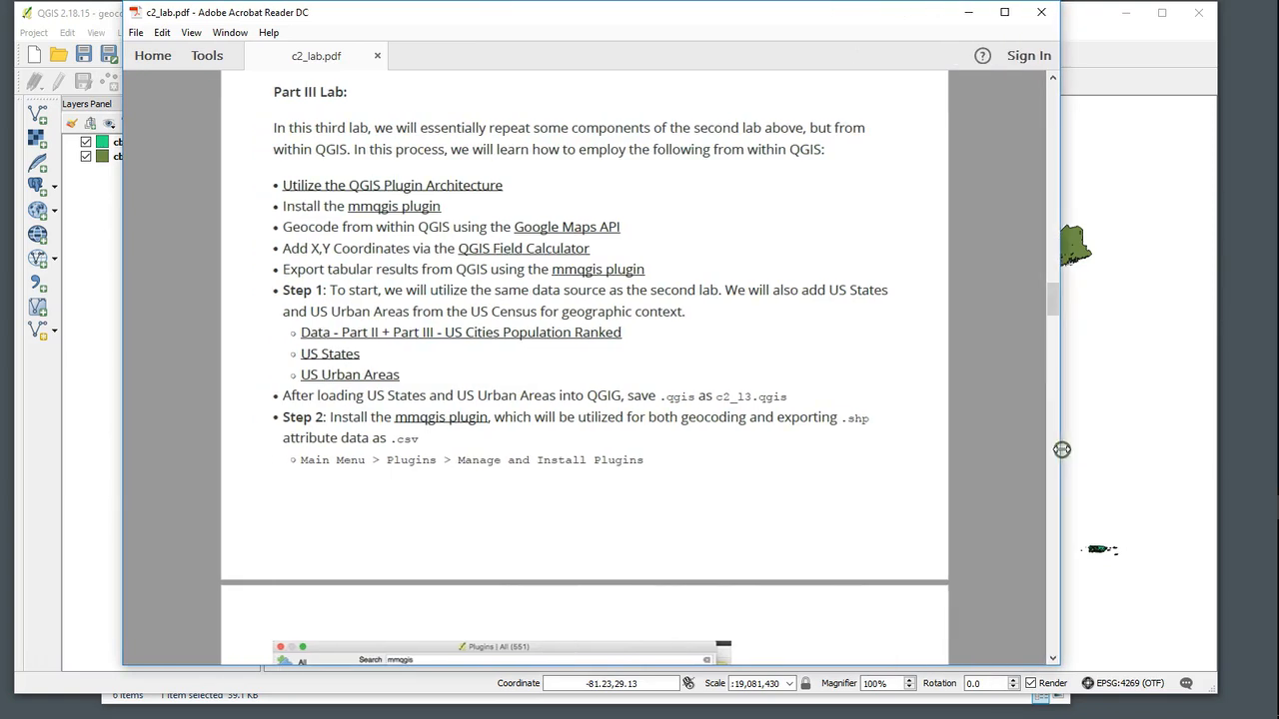
- Select the mmqgis plugin, Google Maps API, Field Calculator and export objectives in the Part III list
drag(441, 212, 352, 212)
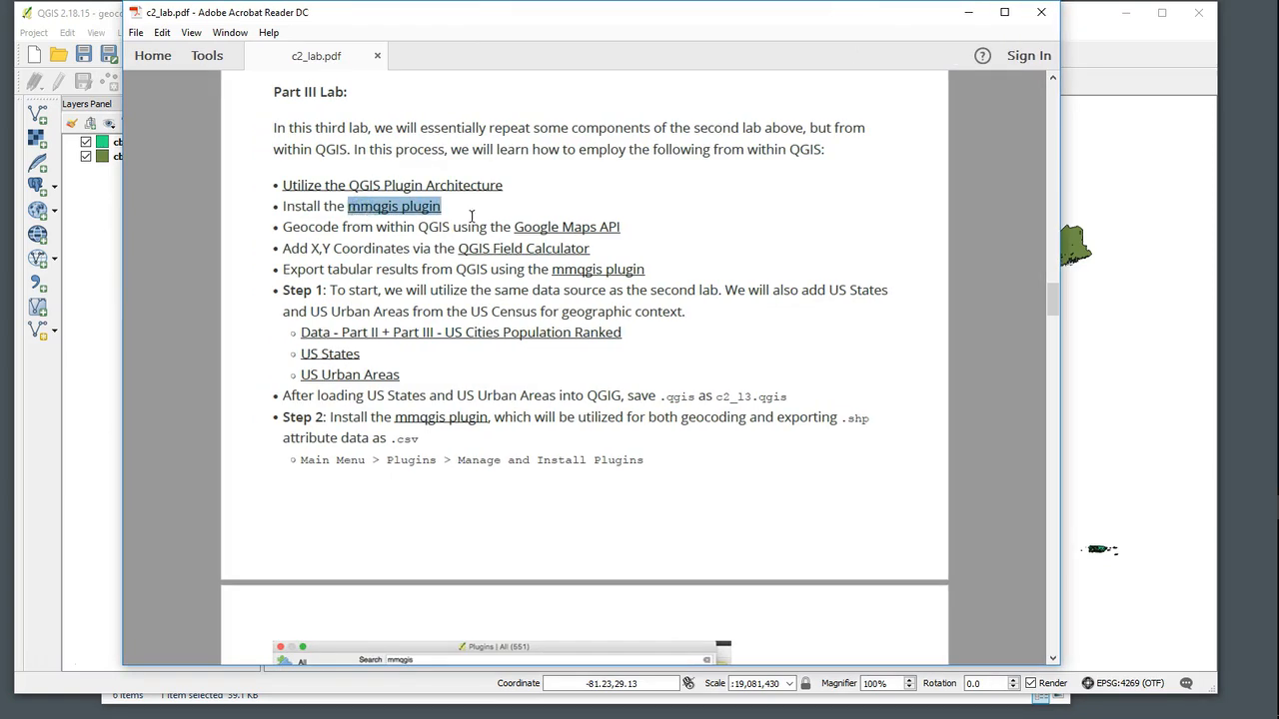
drag(622, 228, 515, 229)
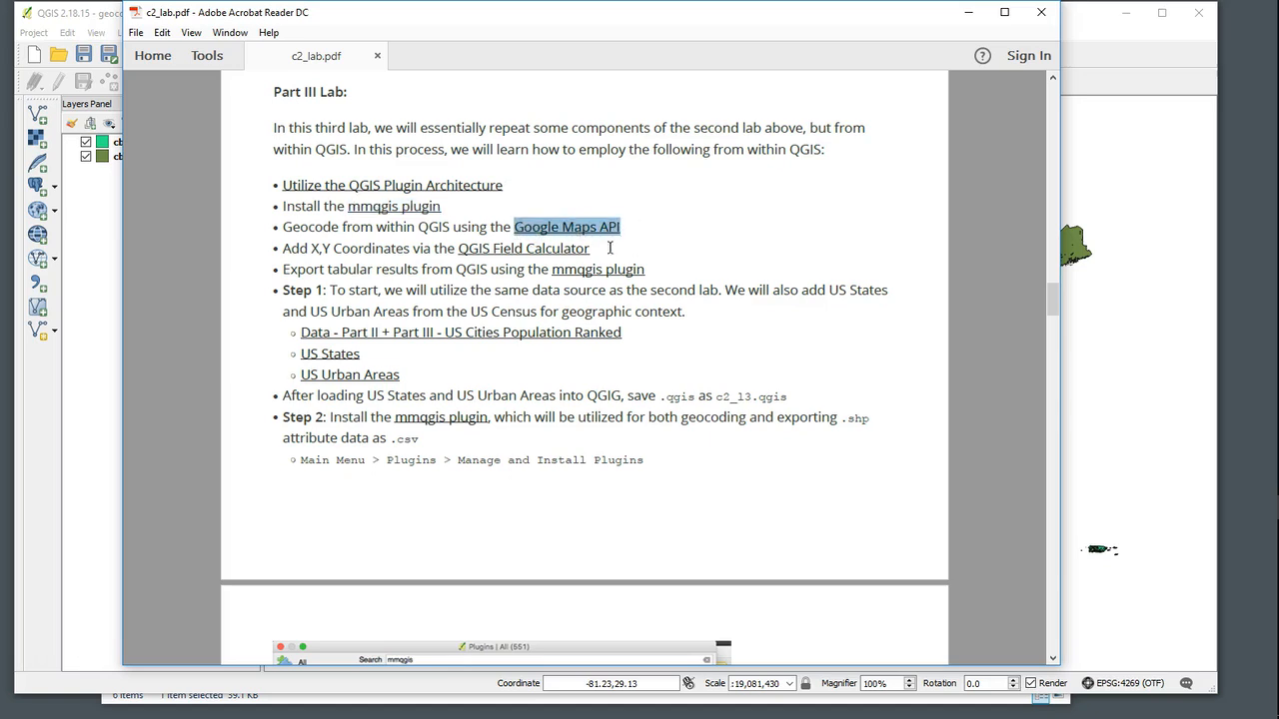
drag(604, 258, 502, 253)
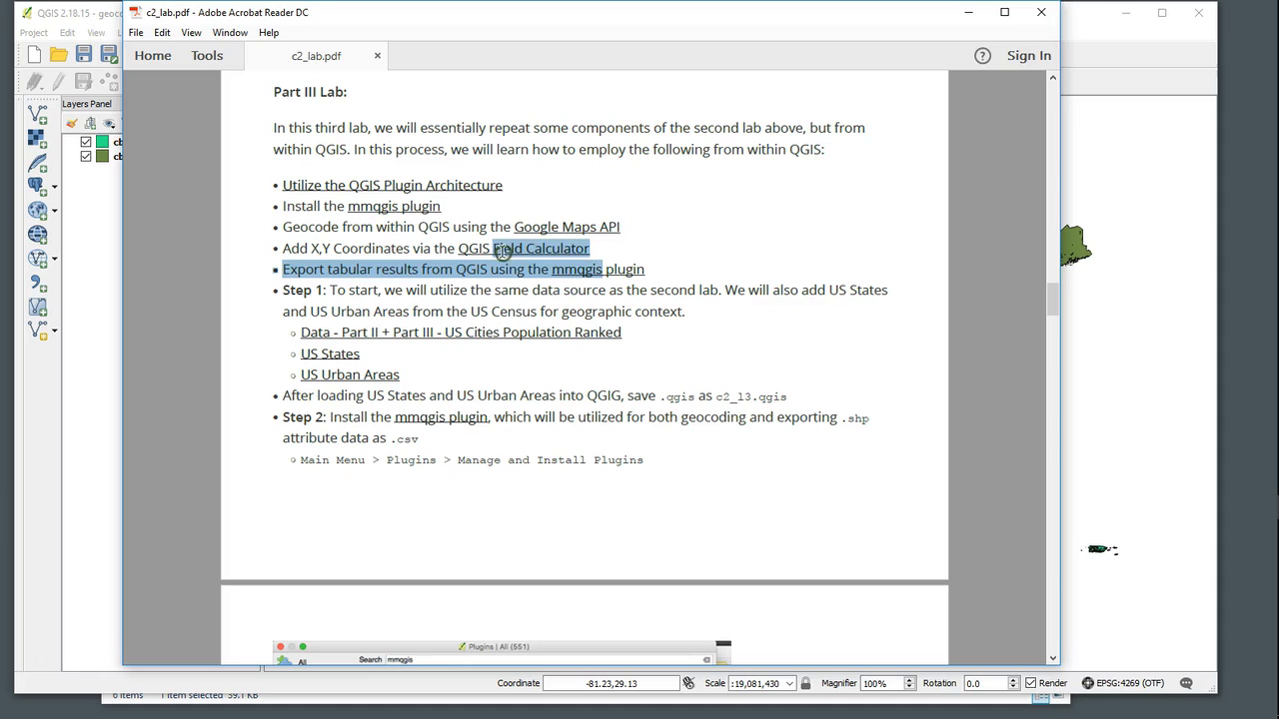
click(633, 256)
drag(603, 256, 483, 246)
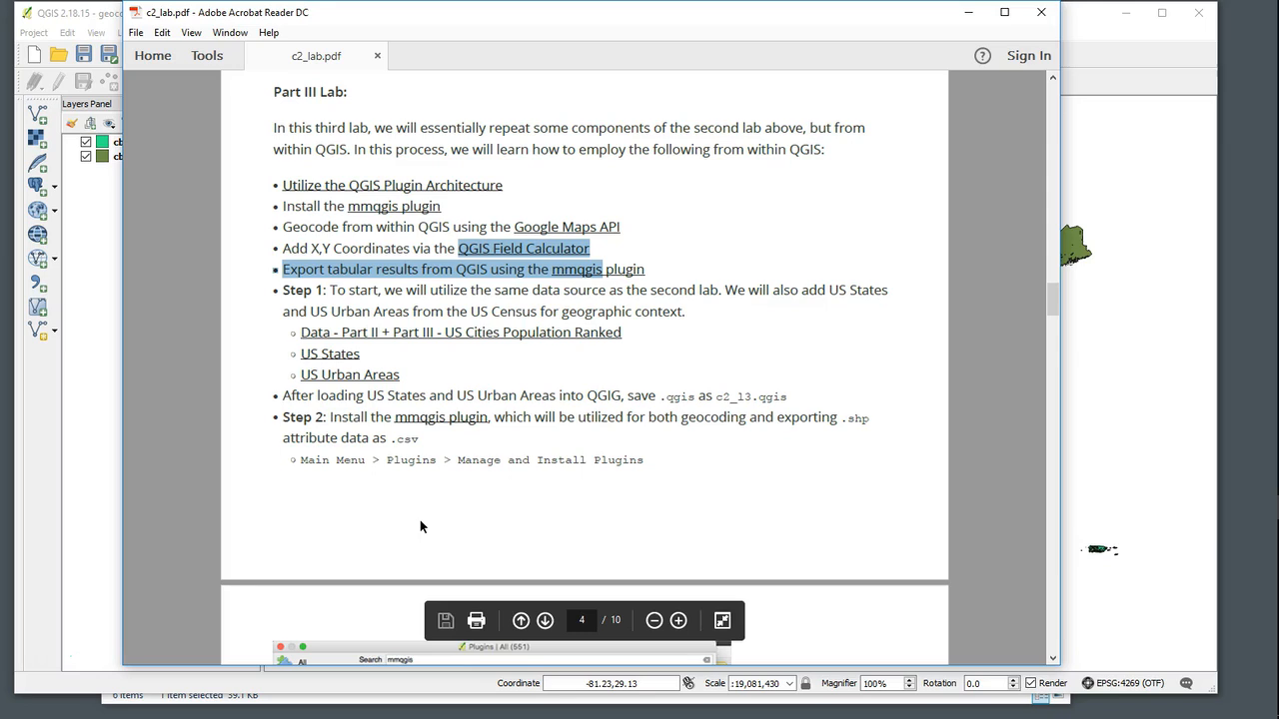
- Read through the remaining Part III lab steps on geocoding, field calculation and CSV export
scroll(448, 518, down, 5)
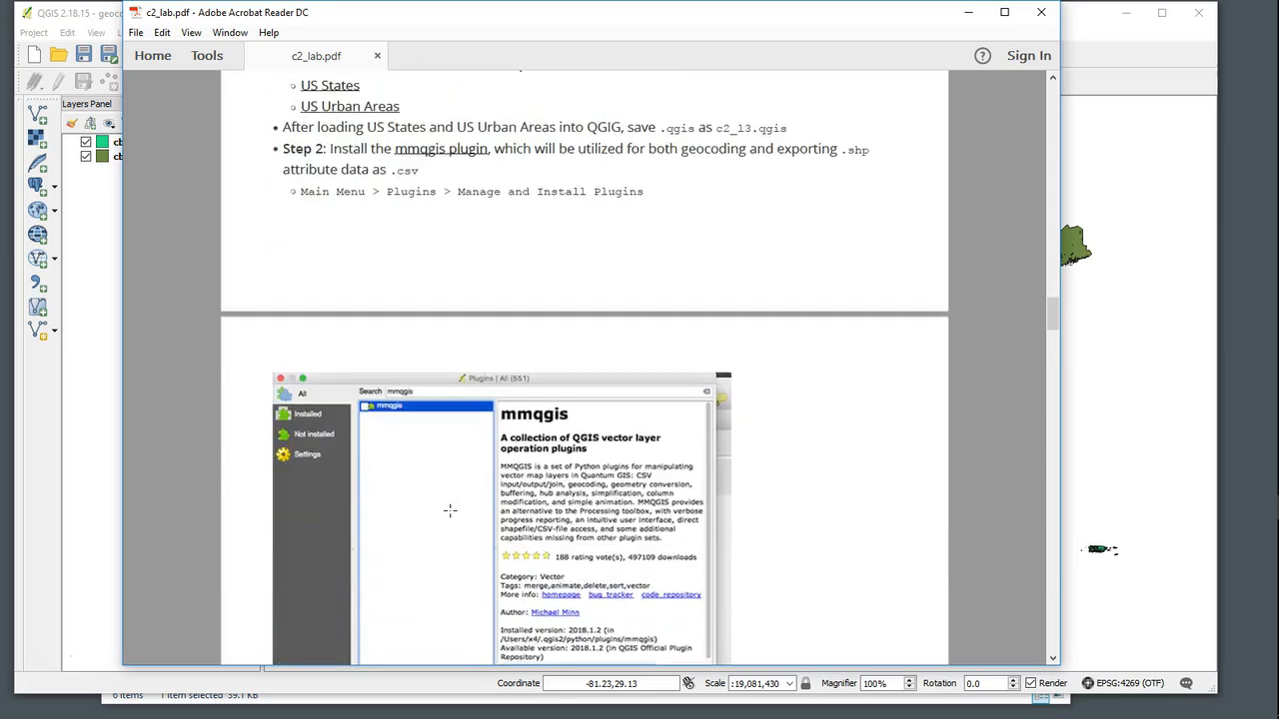
scroll(423, 463, down, 3)
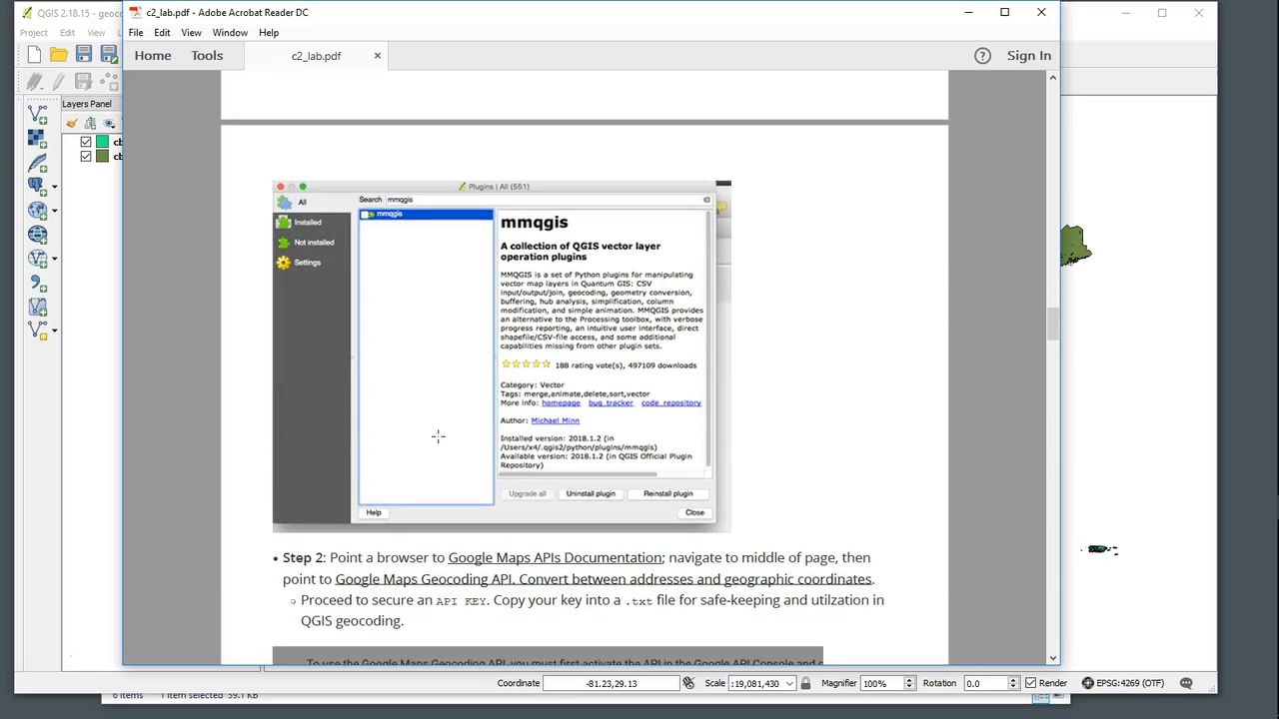
scroll(842, 379, down, 5)
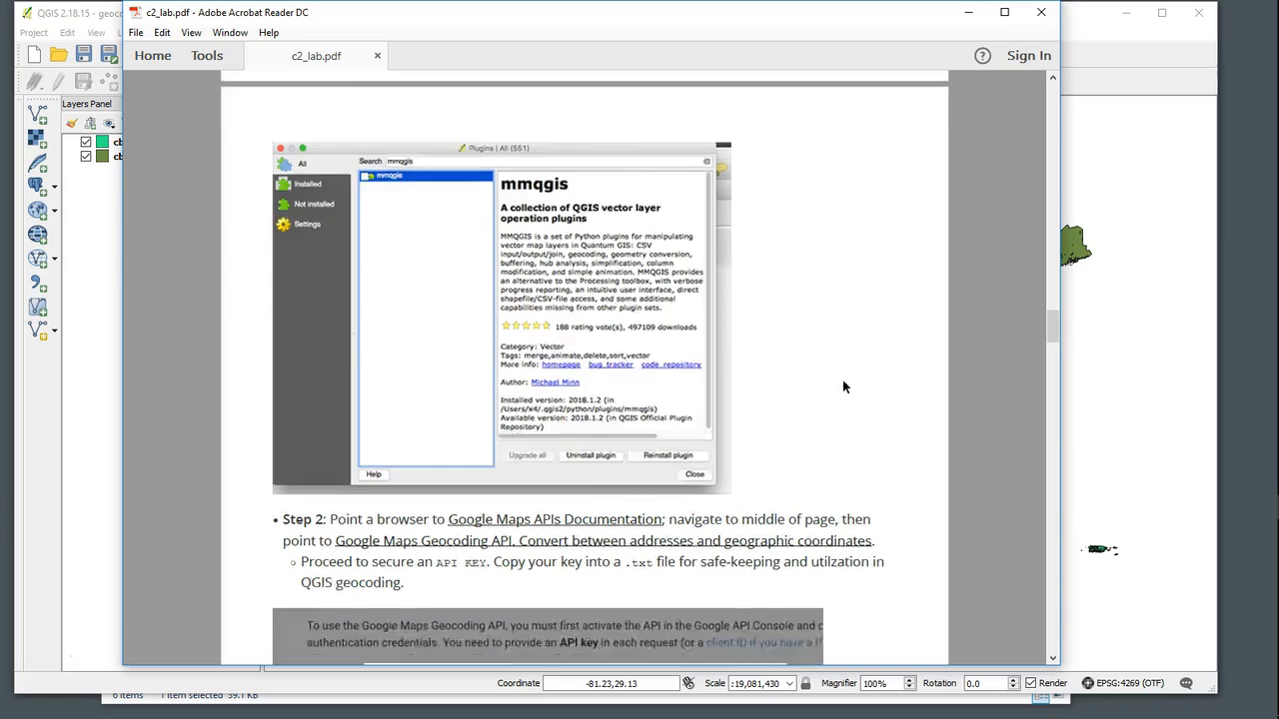
scroll(842, 389, down, 2)
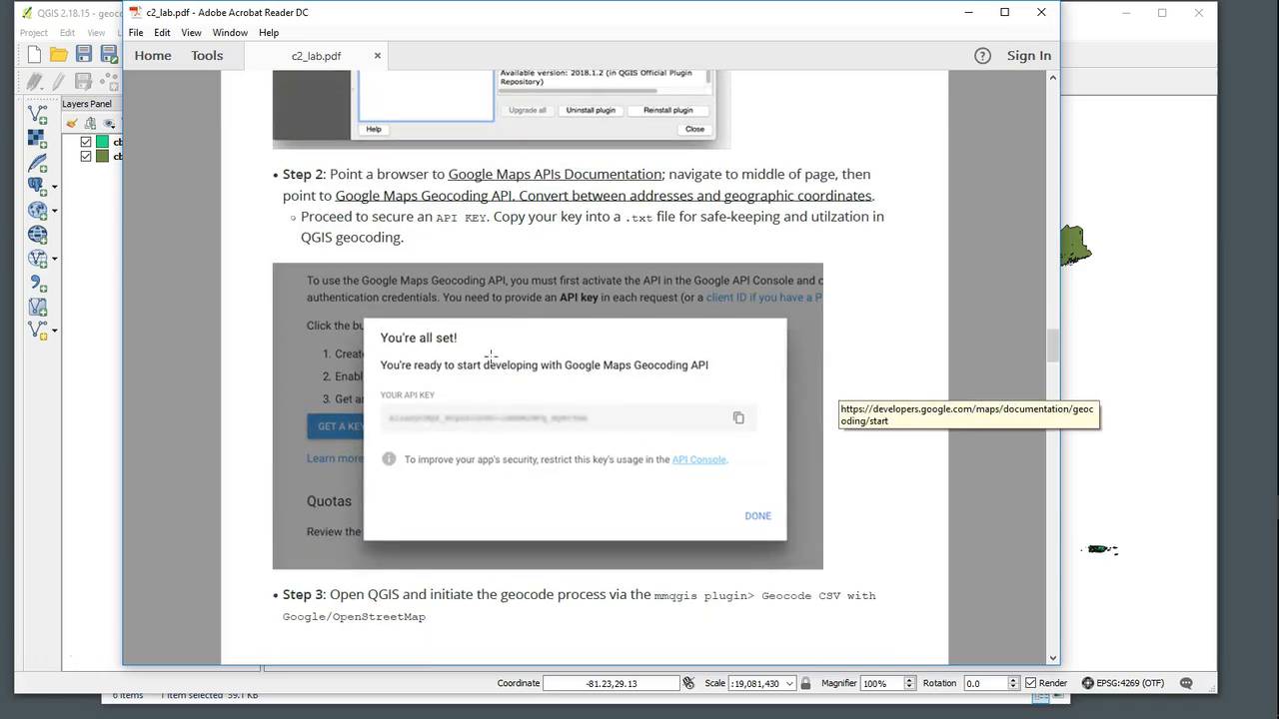
scroll(691, 384, down, 10)
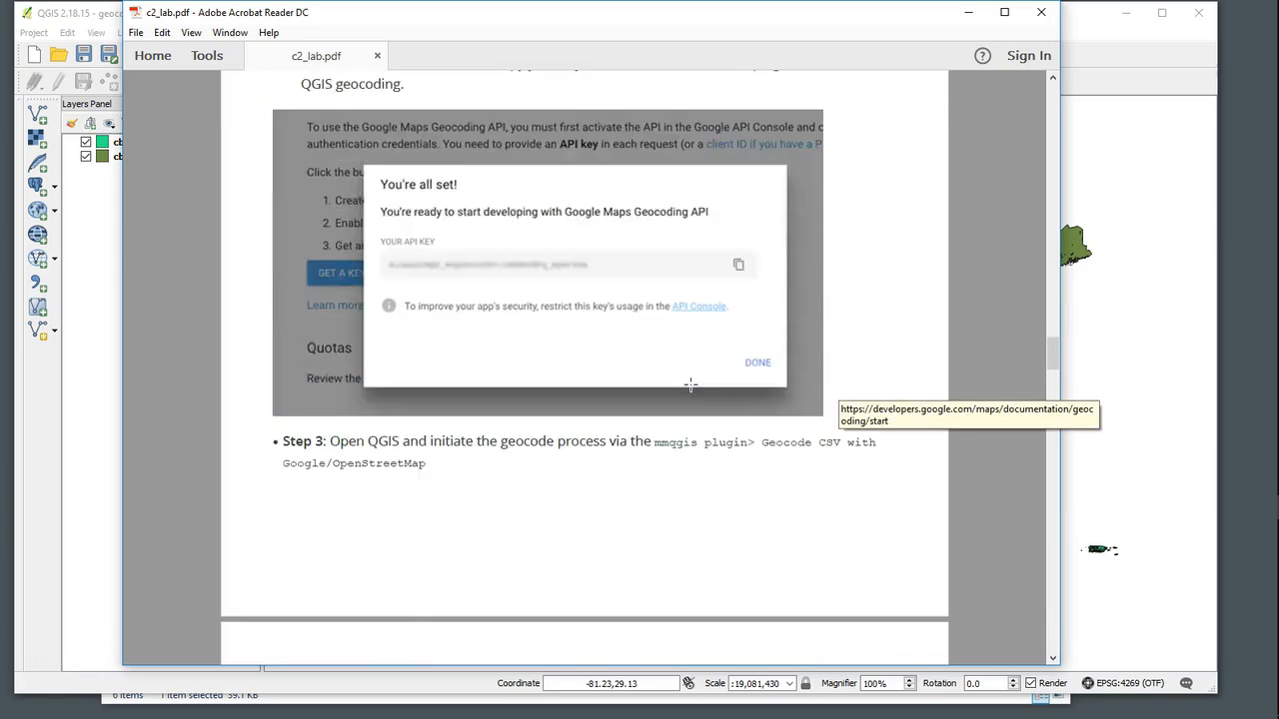
scroll(690, 385, down, 2)
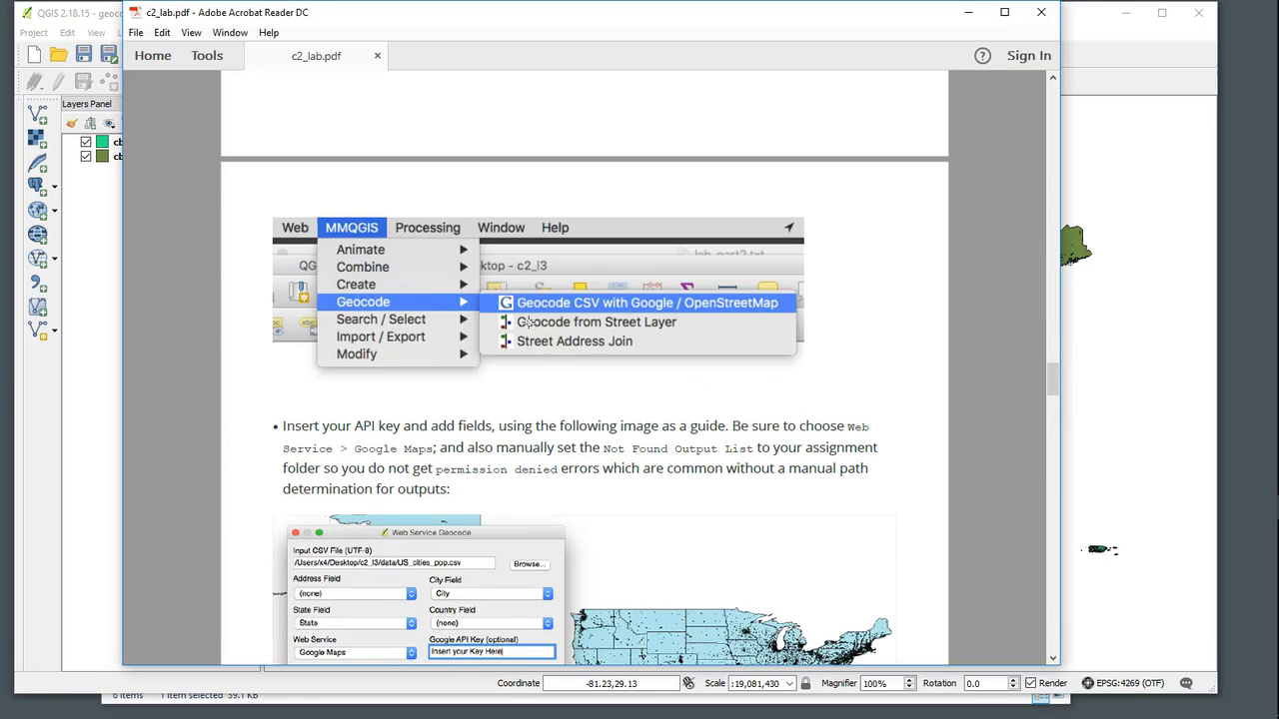
scroll(666, 434, down, 2)
scroll(665, 434, down, 4)
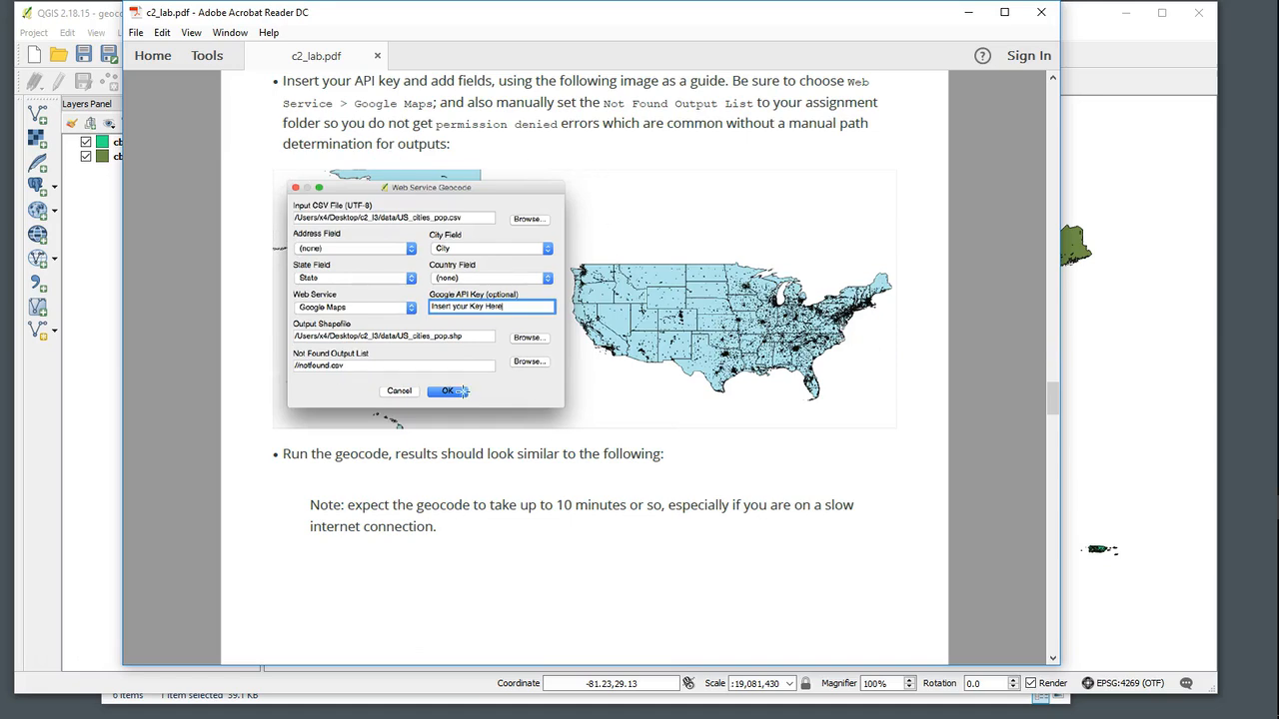
scroll(419, 450, down, 3)
scroll(420, 450, down, 10)
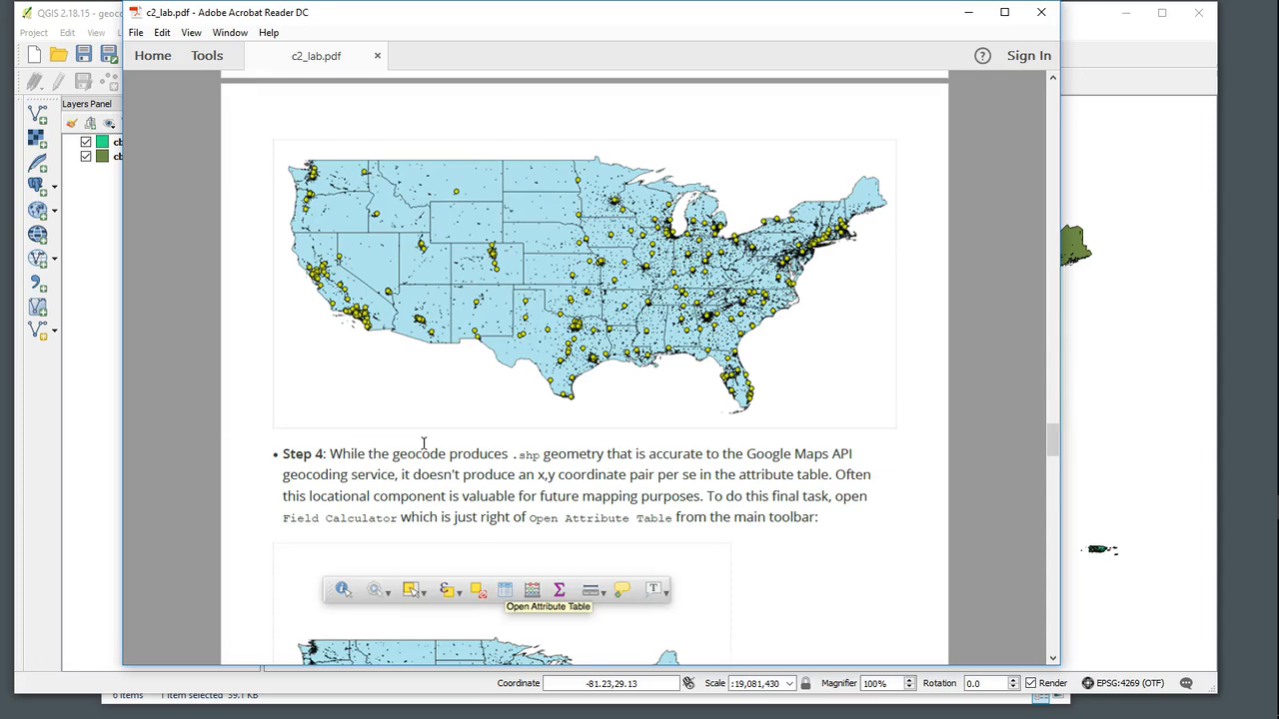
scroll(639, 352, down, 5)
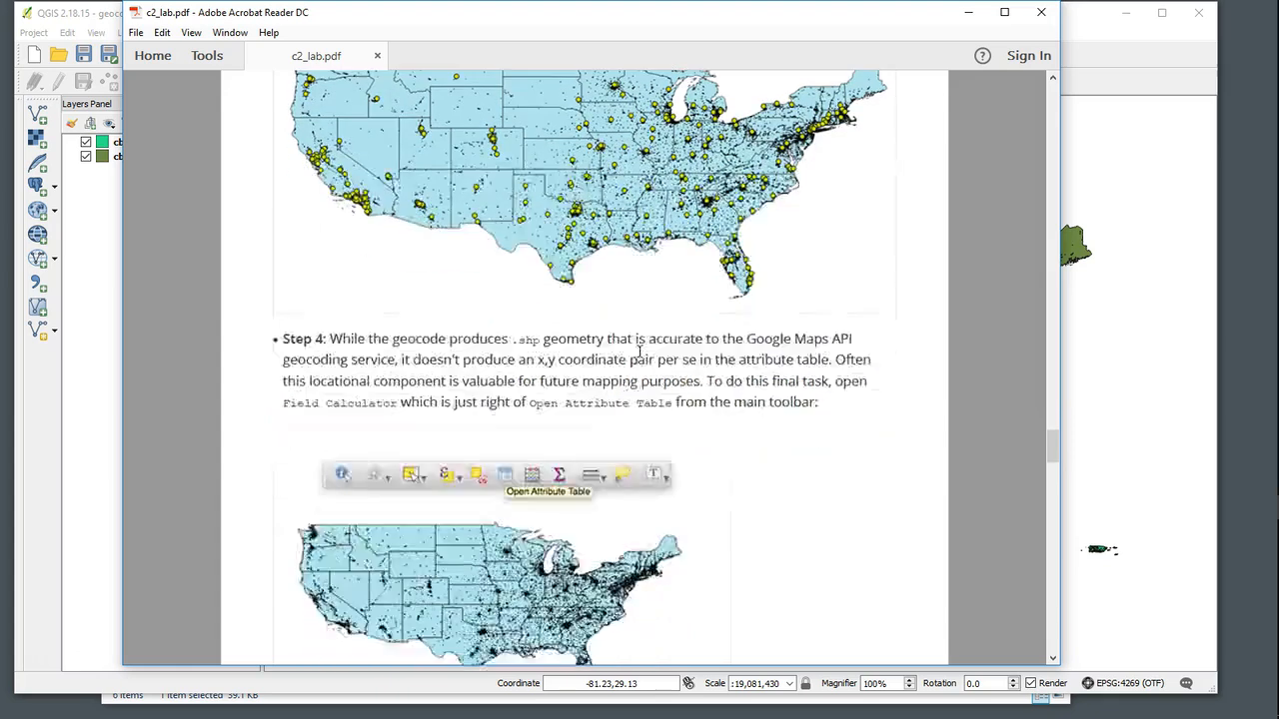
scroll(714, 369, down, 2)
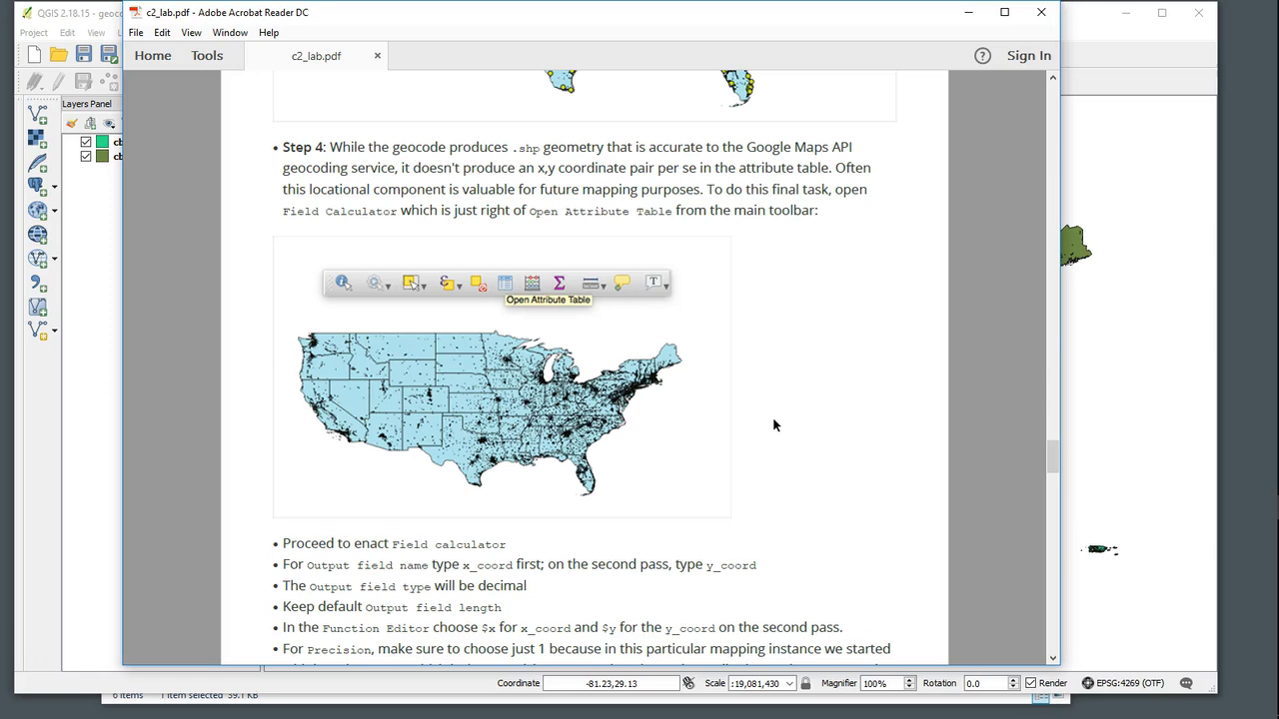
scroll(773, 417, down, 7)
scroll(774, 418, down, 9)
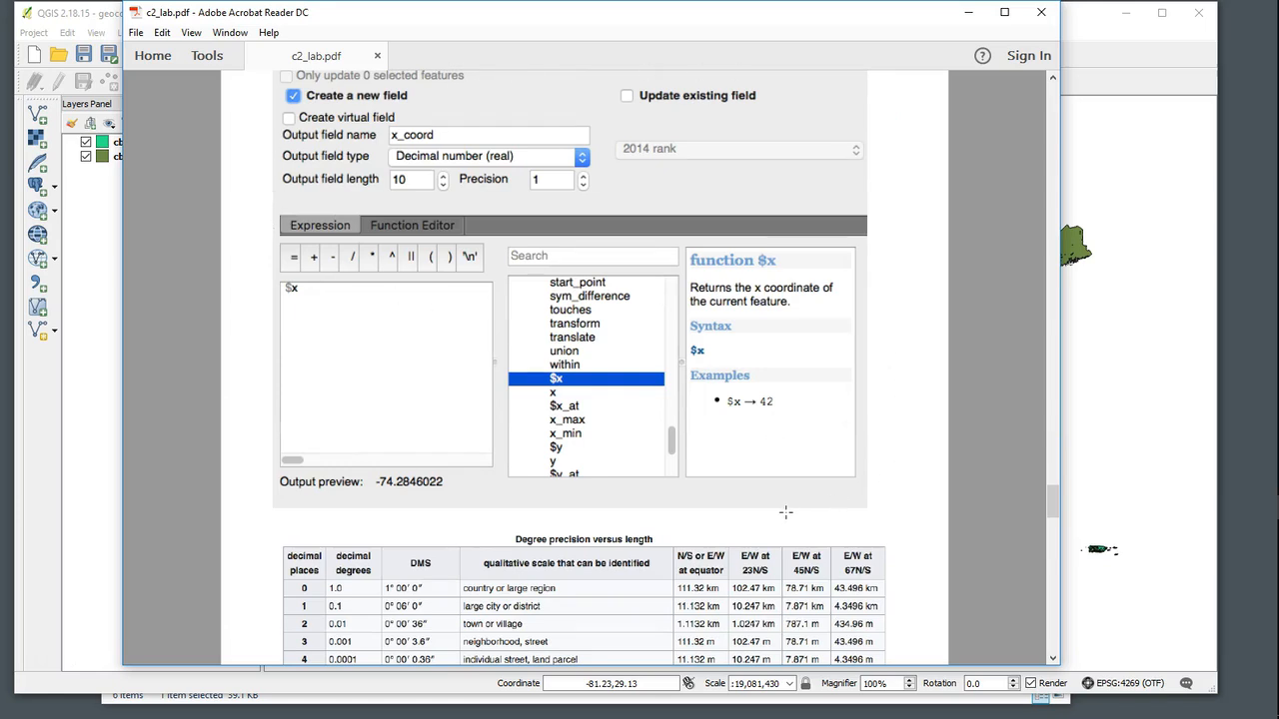
scroll(677, 500, down, 10)
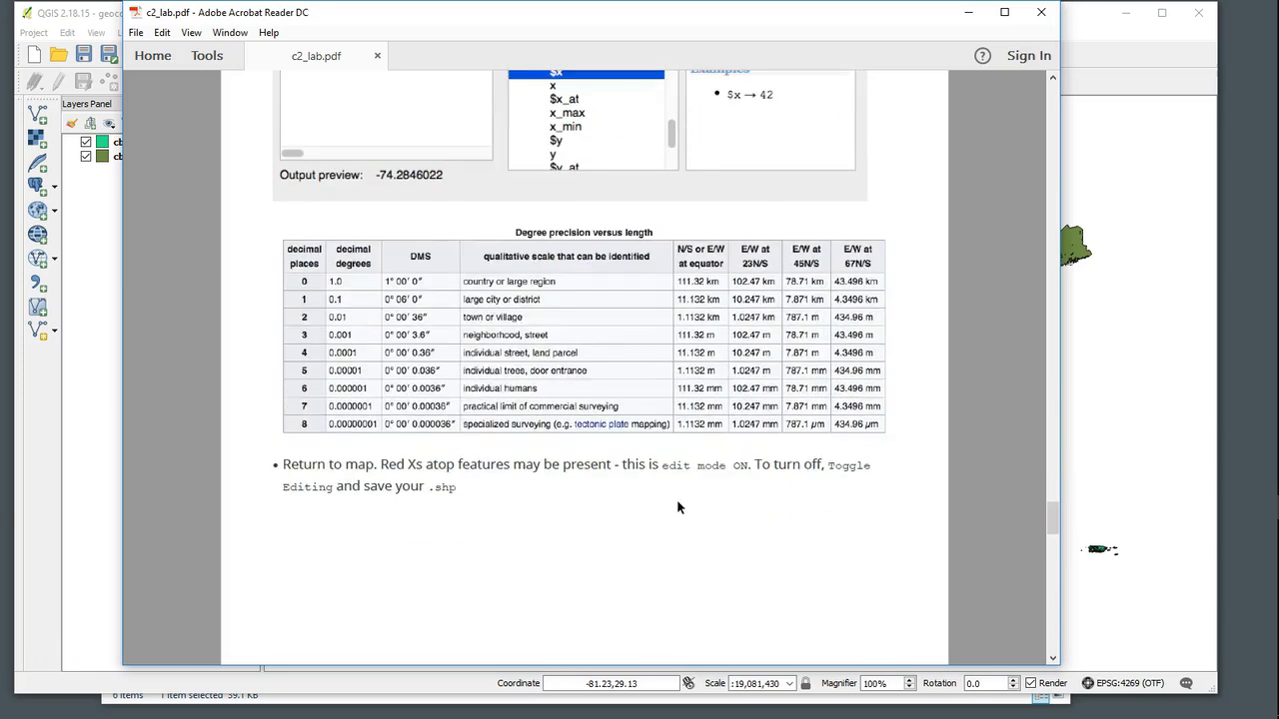
scroll(677, 508, down, 3)
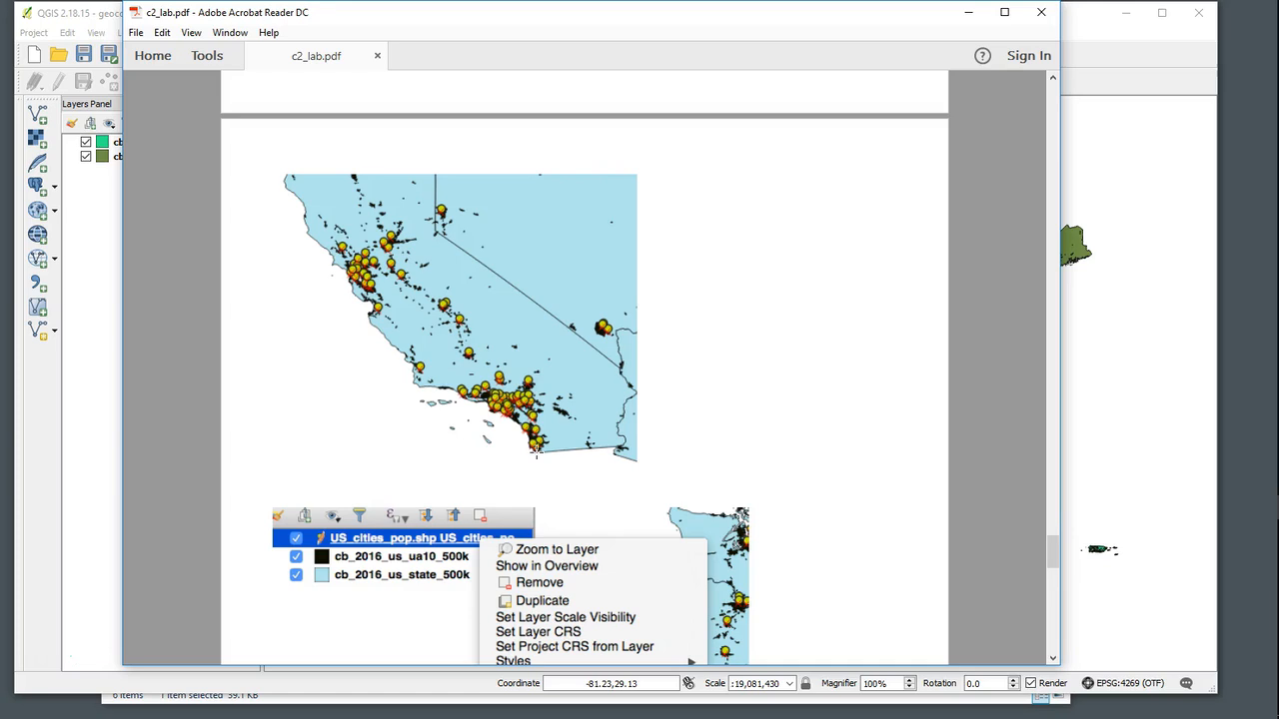
scroll(628, 451, down, 2)
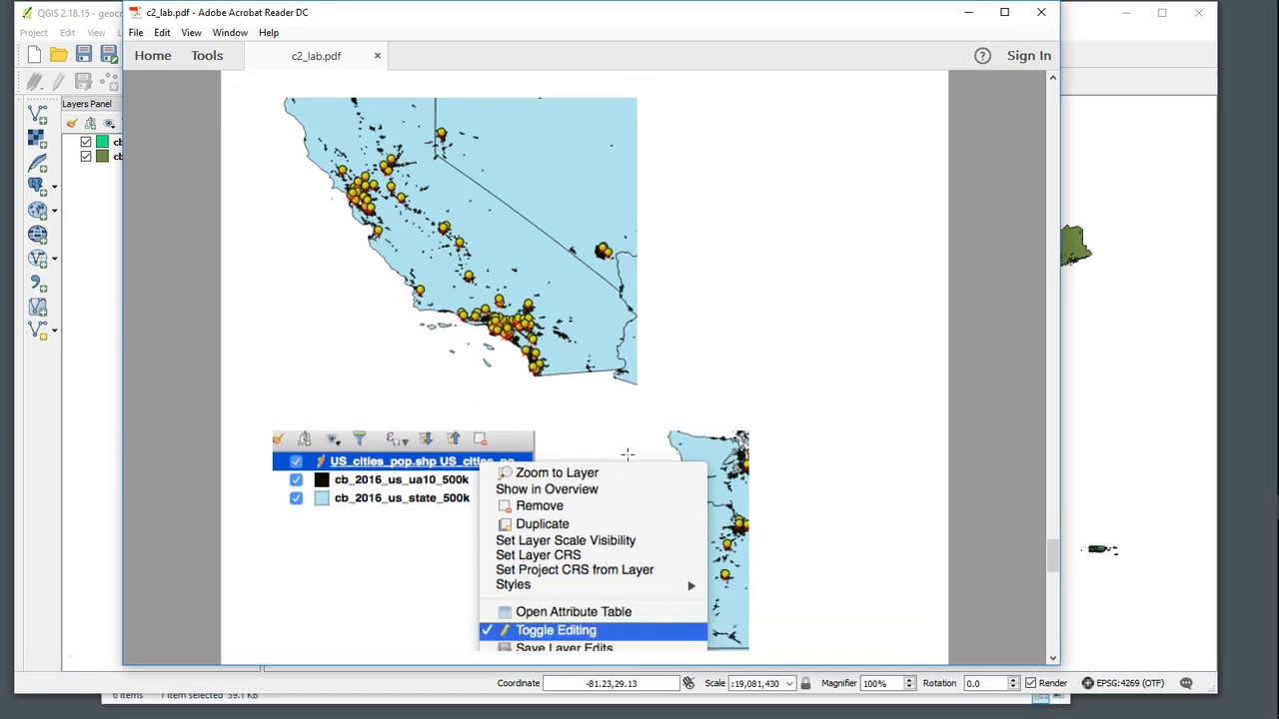
scroll(627, 454, down, 3)
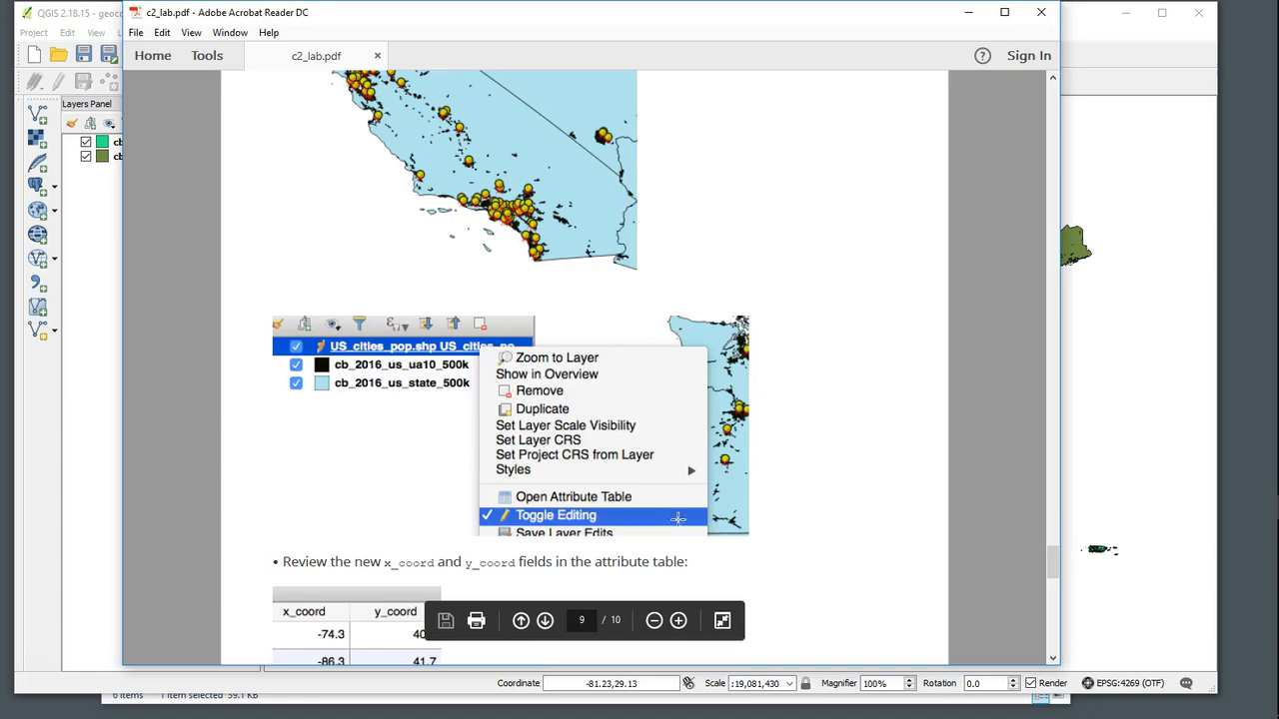
scroll(712, 518, down, 5)
scroll(727, 516, down, 5)
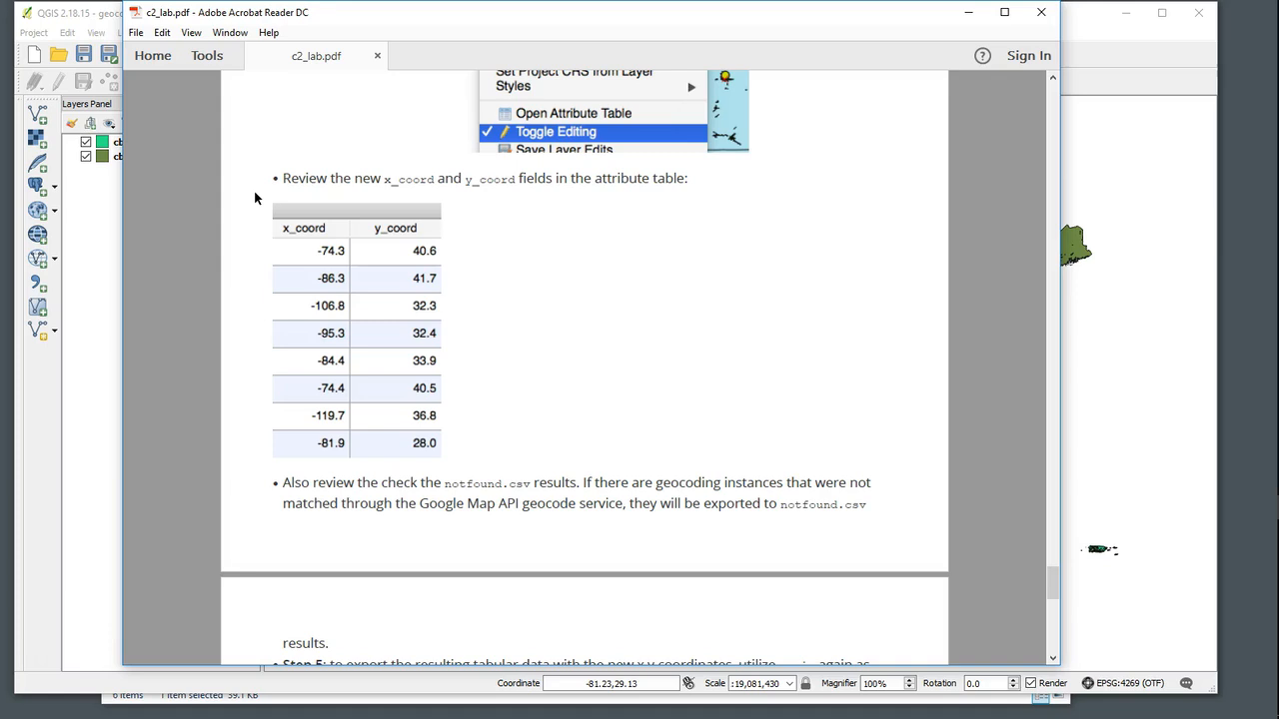
scroll(560, 501, down, 5)
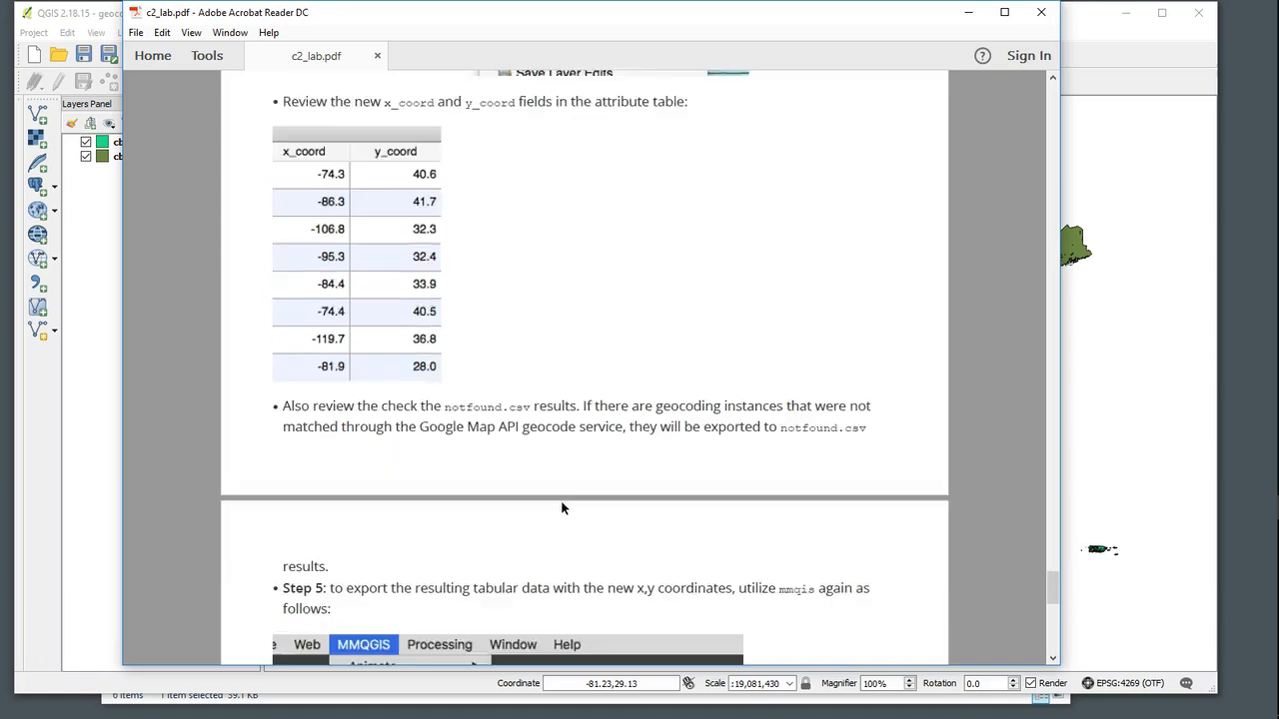
scroll(561, 502, down, 5)
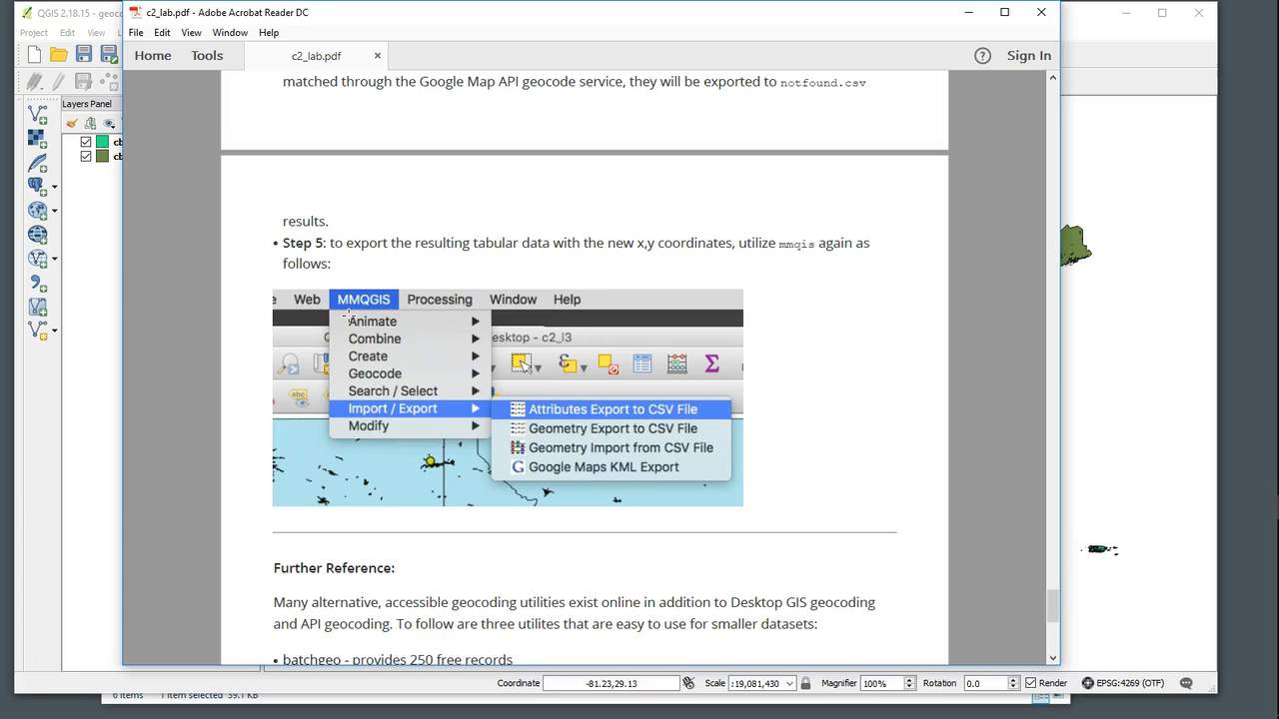
scroll(829, 367, down, 3)
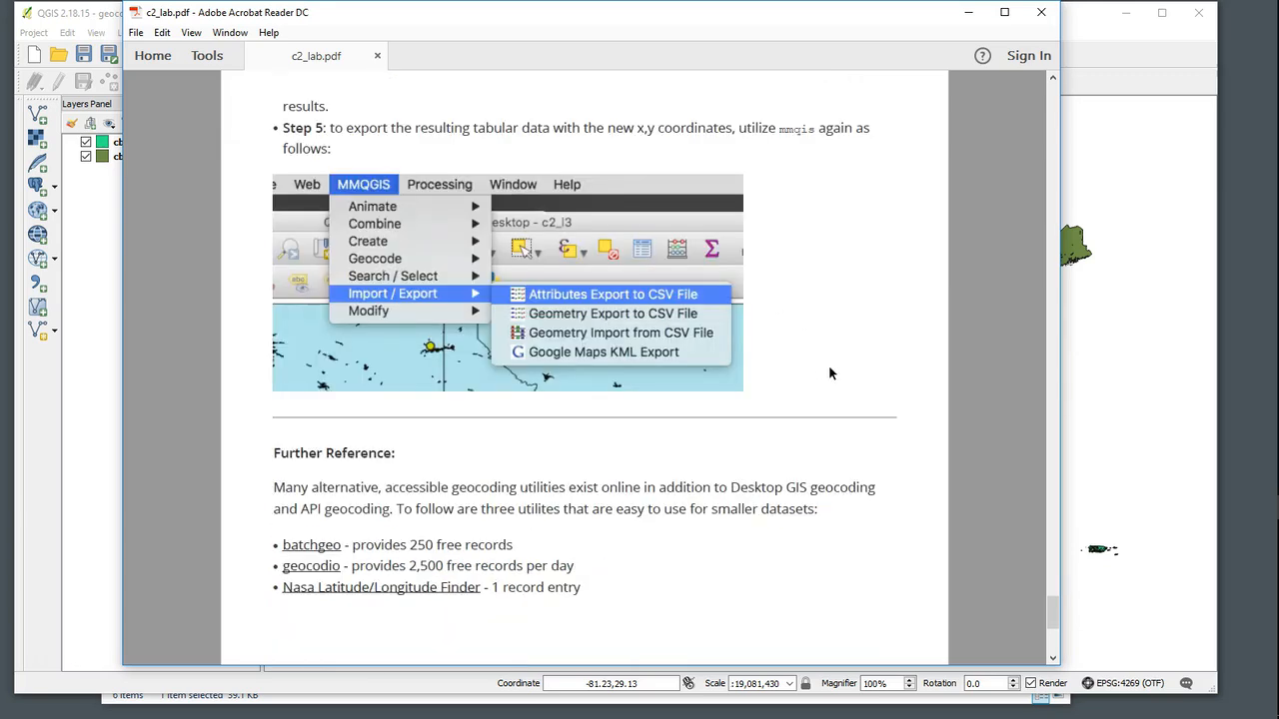
- Minimize the lab document, open a browser window and search Google for google maps api key
click(968, 13)
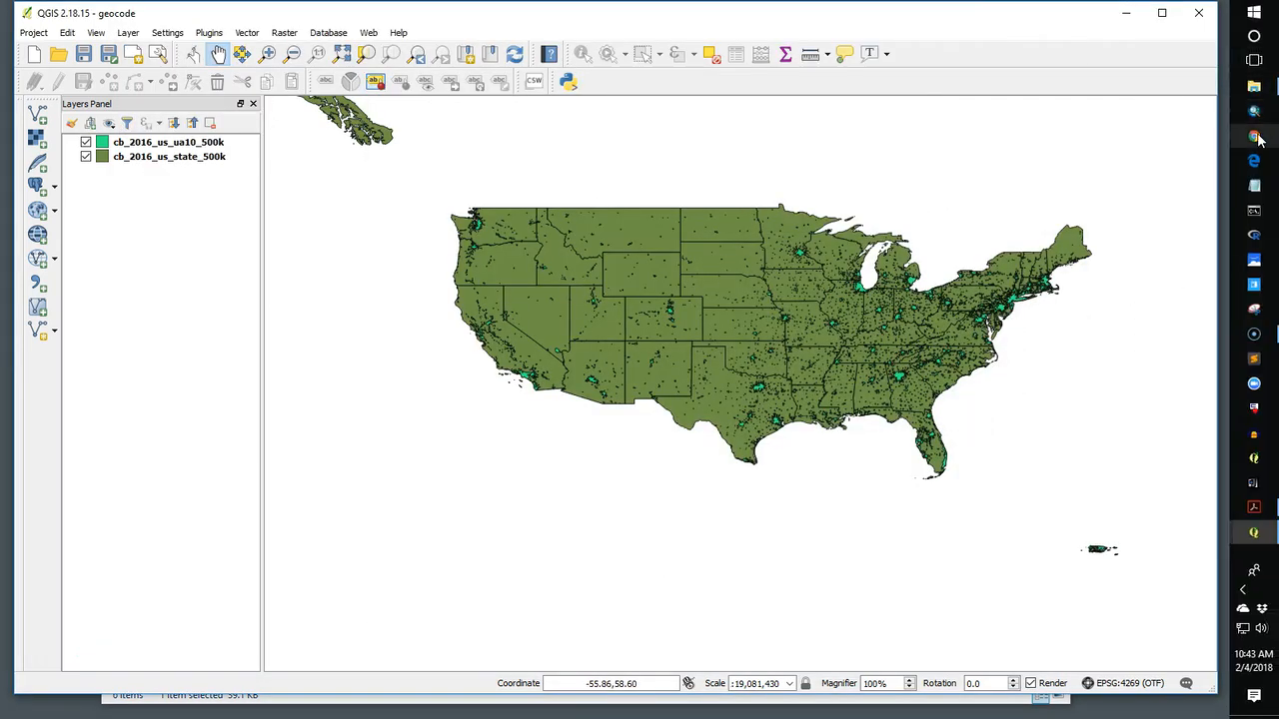
click(1257, 140)
drag(429, 393, 522, 53)
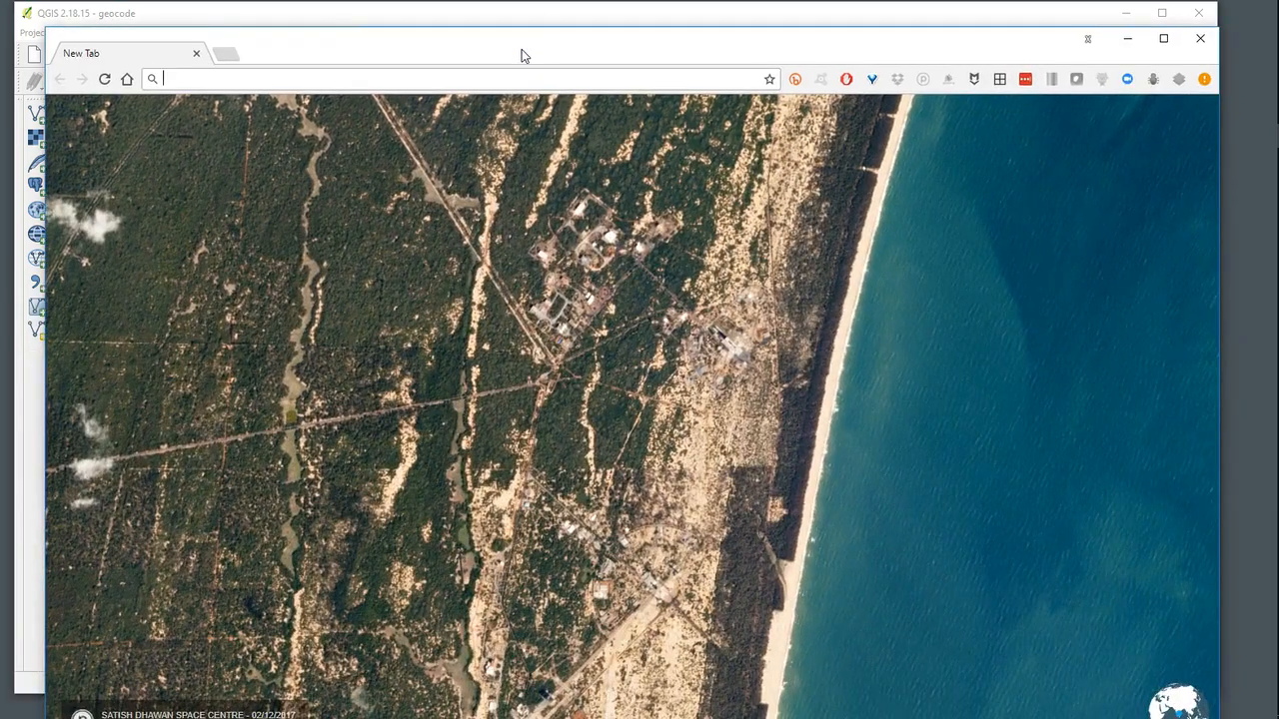
text(google )
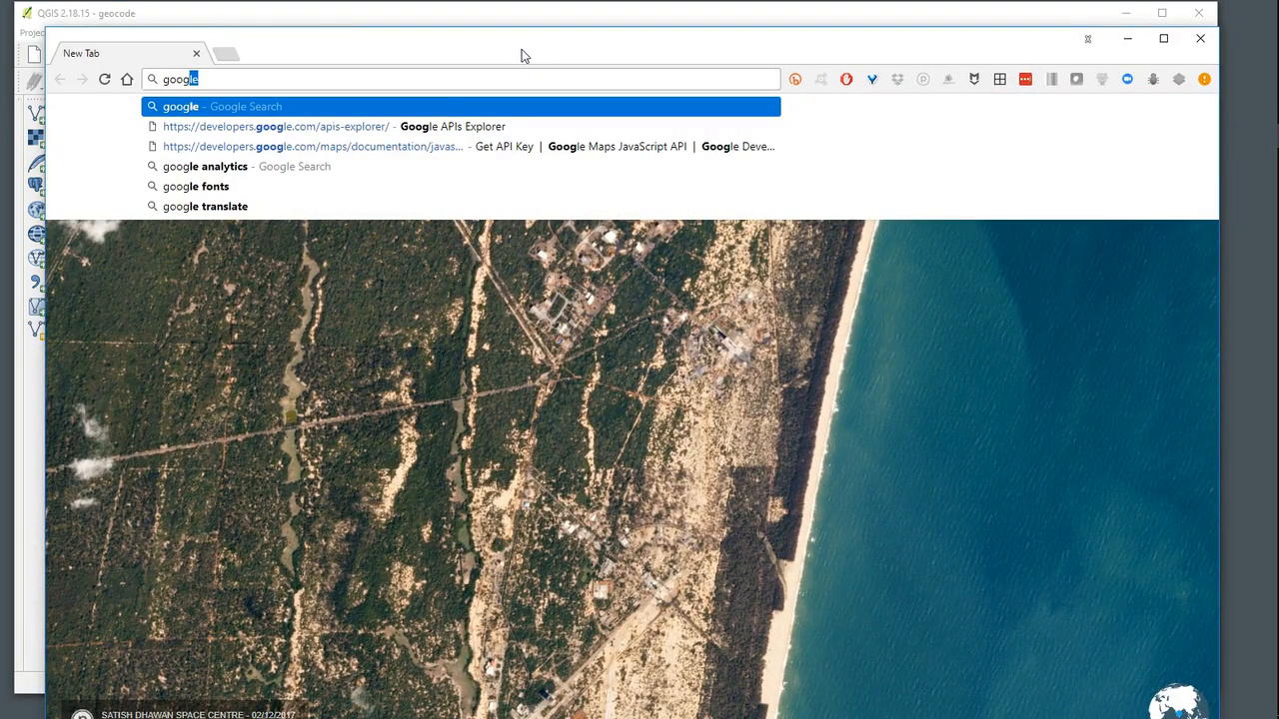
text(maps)
key(Return)
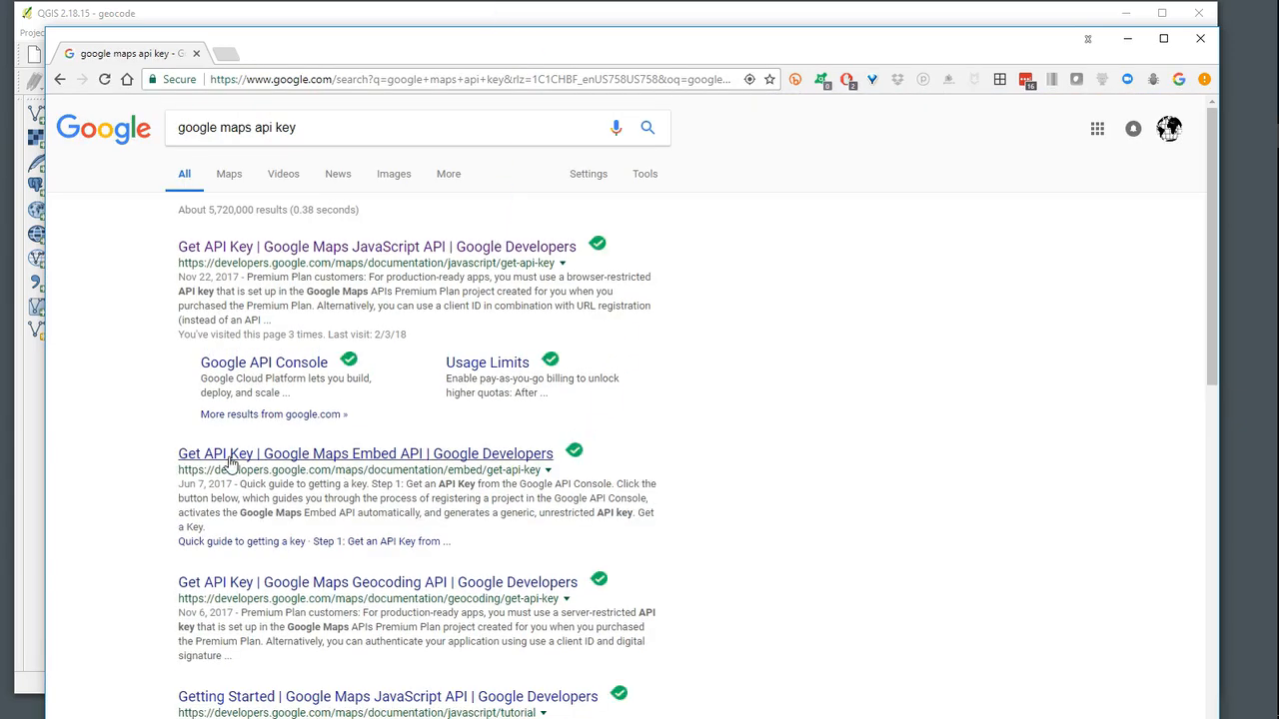
- Open the Maps Embed API Get API Key guide, read its quick guide, and close the browser
click(318, 455)
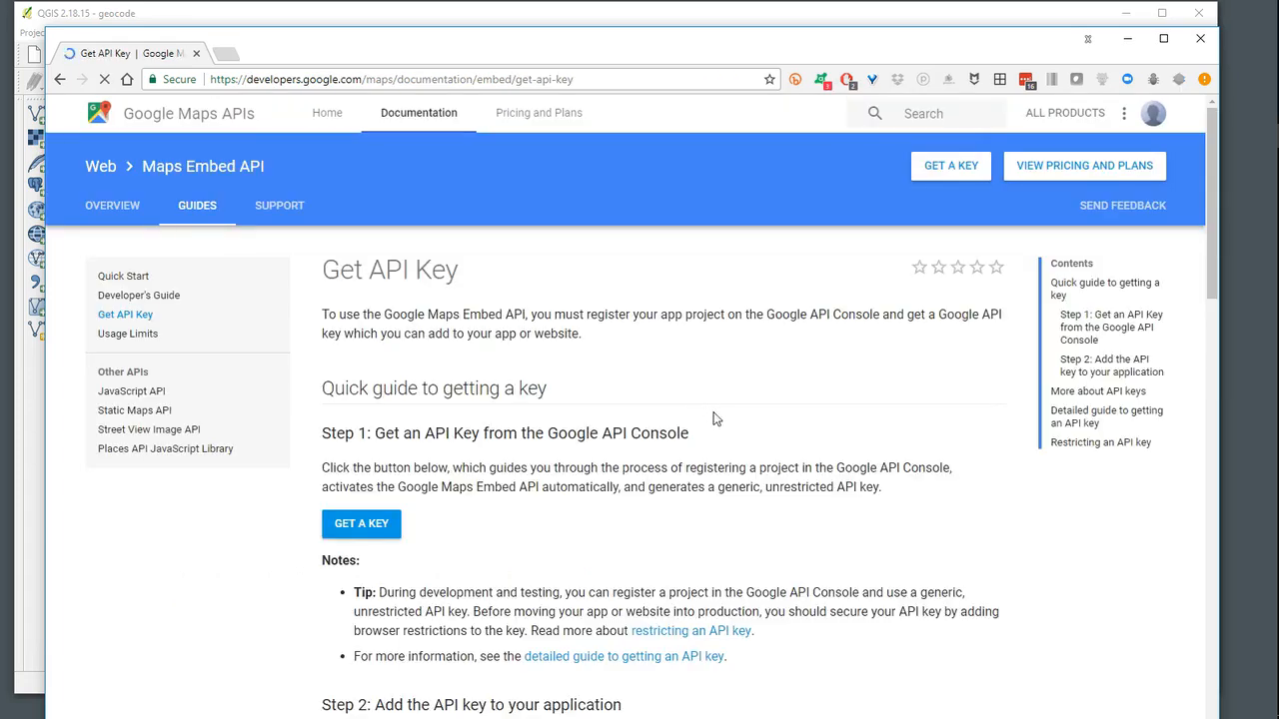
scroll(751, 438, down, 1)
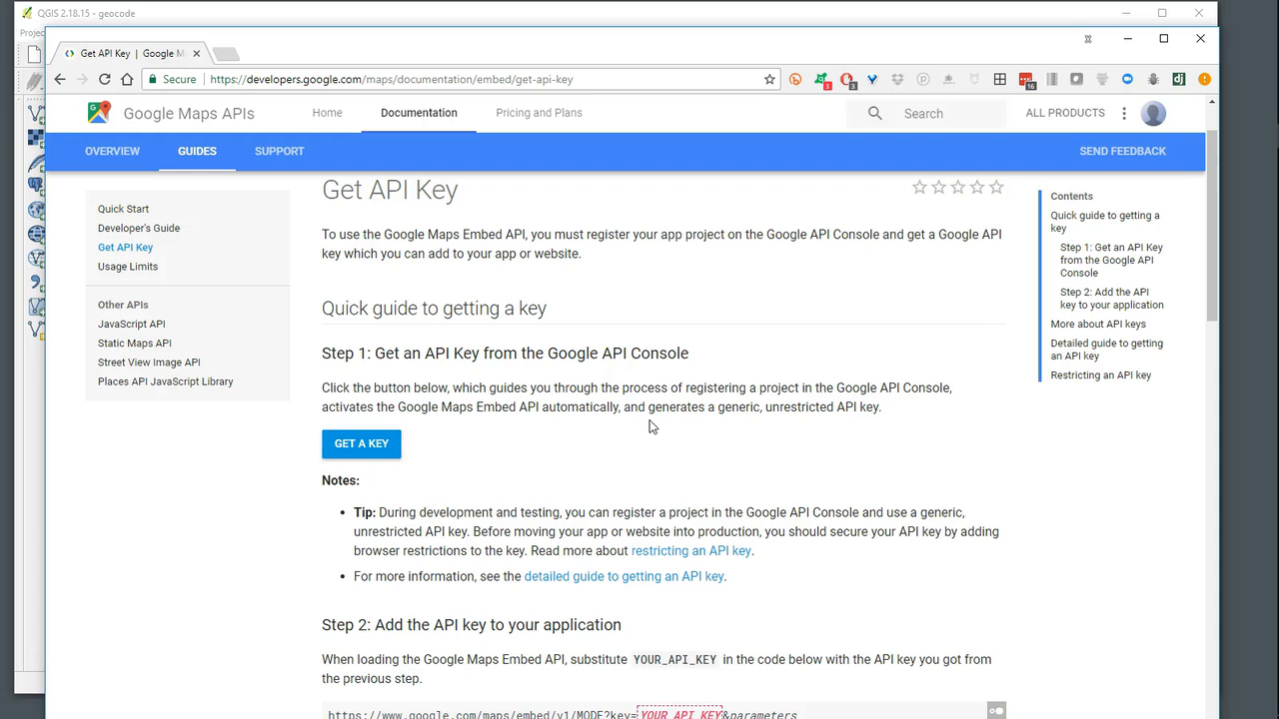
click(1199, 40)
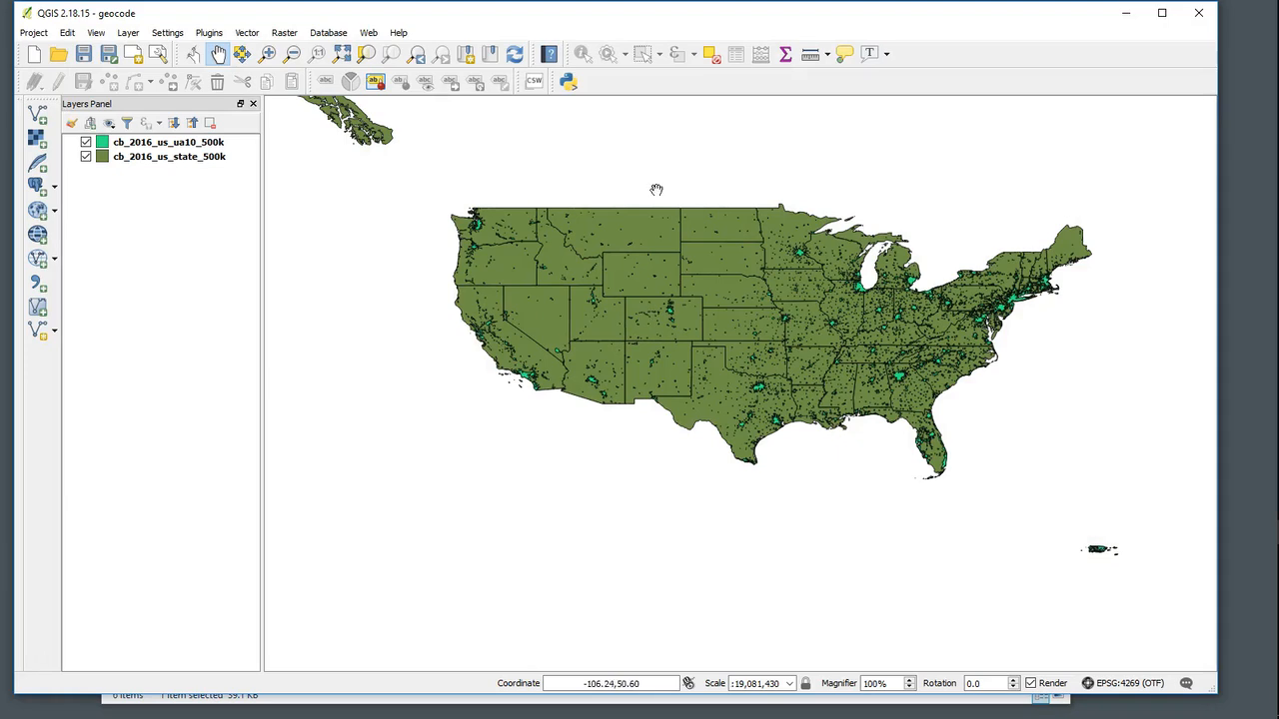
- Close the file explorer window and the extra QGIS start-up window along with its tips dialog
click(1128, 15)
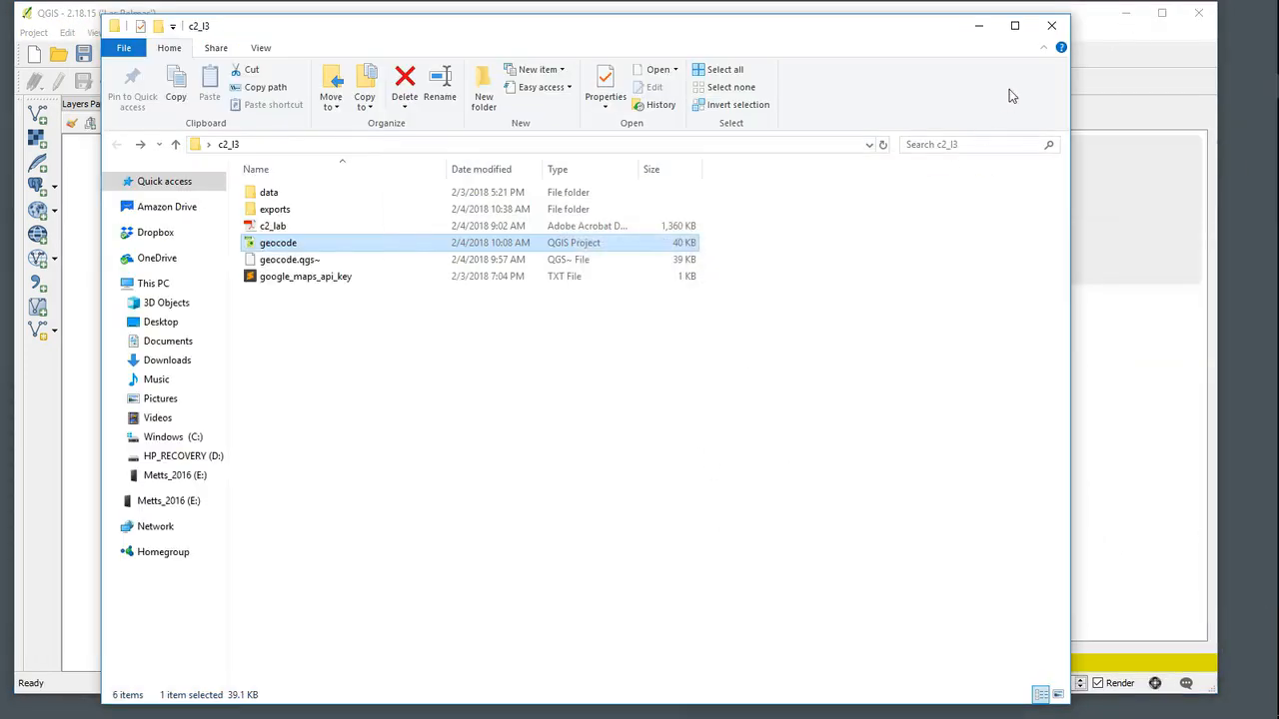
click(1054, 26)
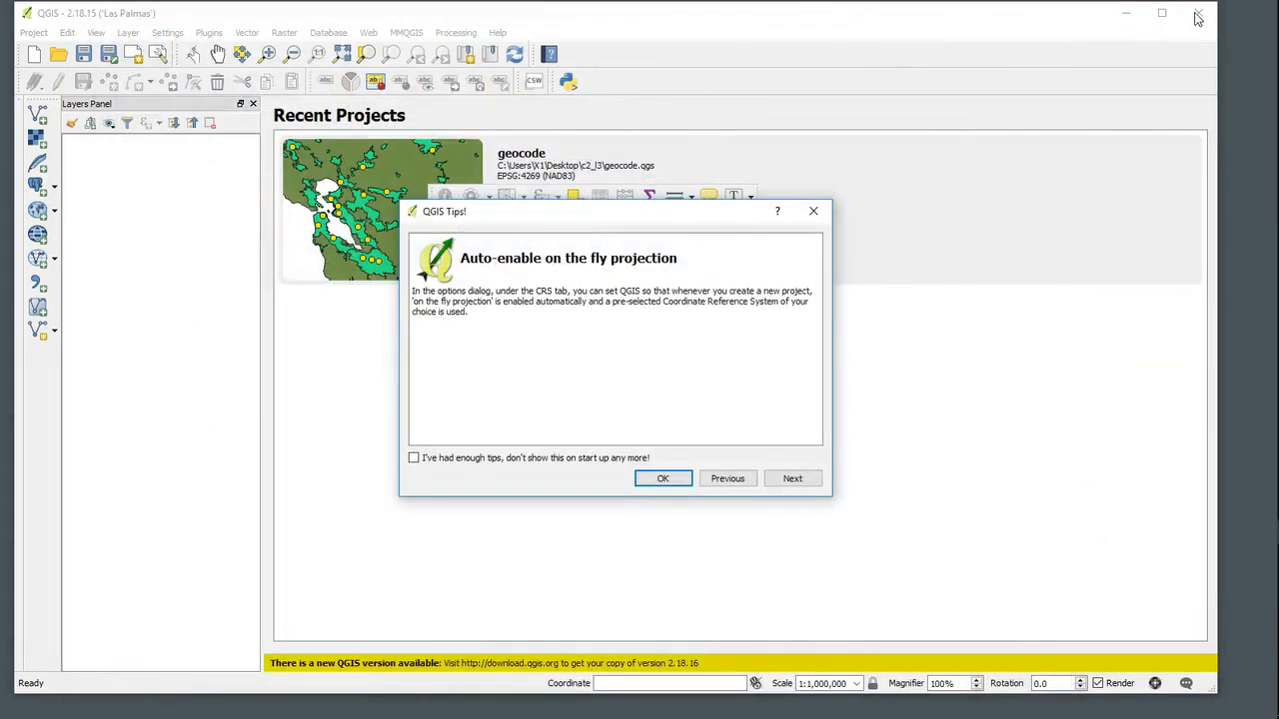
click(814, 211)
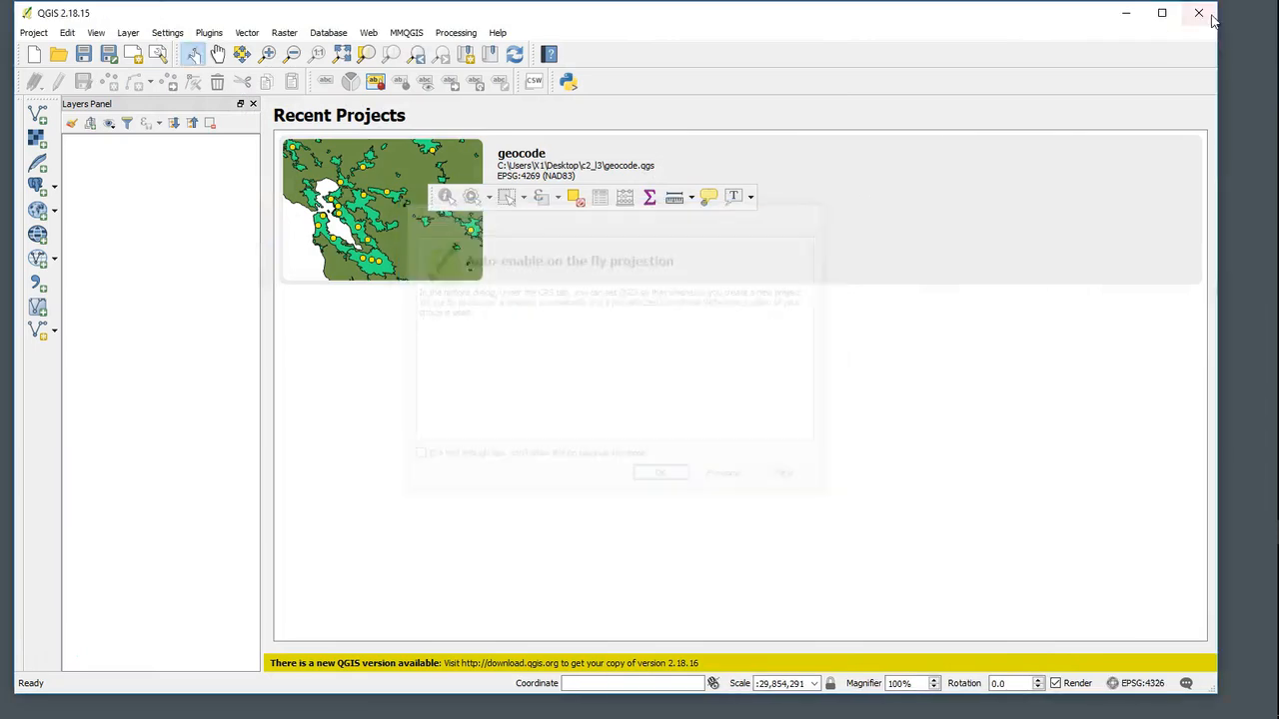
click(1199, 14)
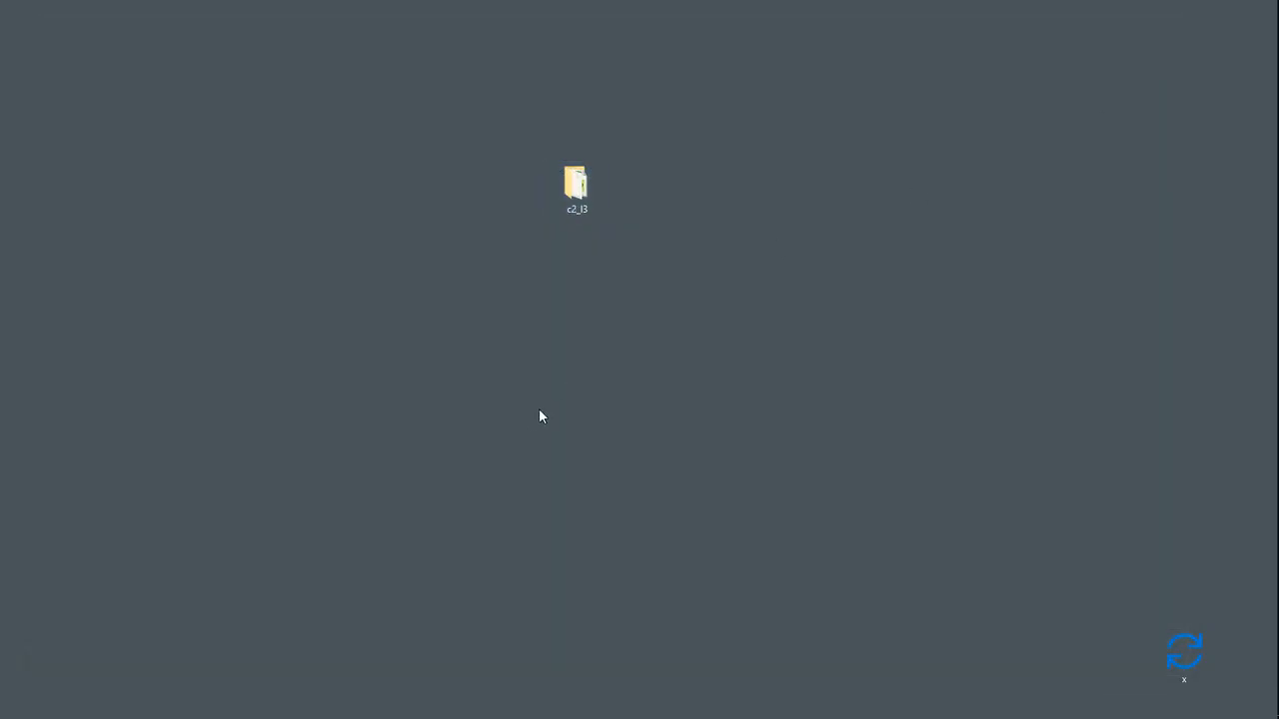
- Open the c2_l3 folder from the desktop and then its data subfolder
drag(592, 187, 580, 346)
double_click(579, 346)
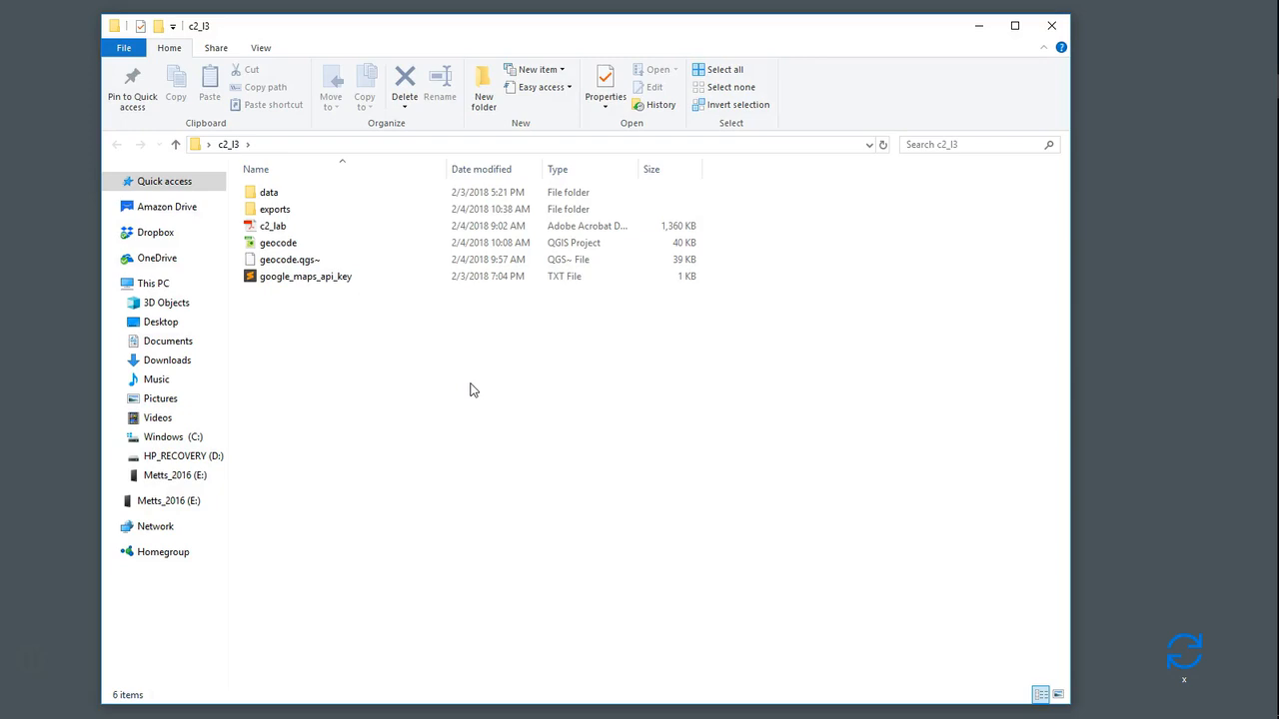
double_click(272, 195)
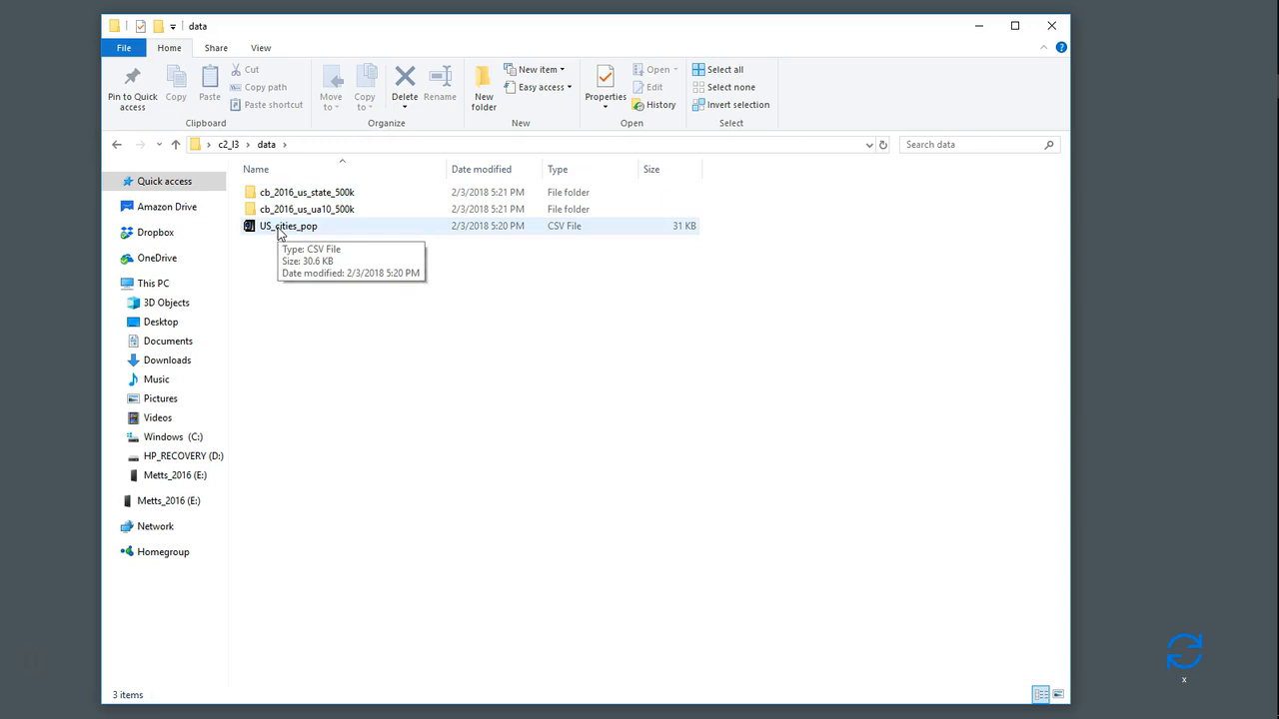
- Open US_cities_pop in the CSV file editor, scroll through its columns, and close the editor
right_click(268, 230)
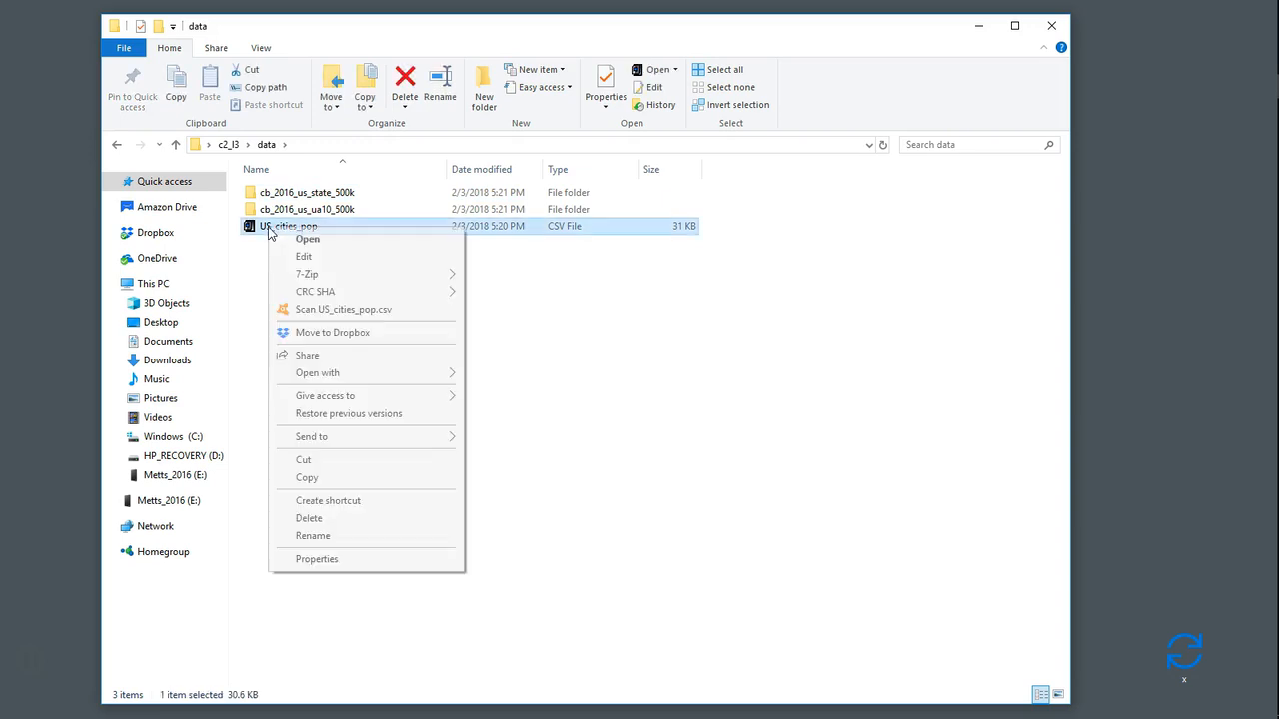
mouse_move(350, 375)
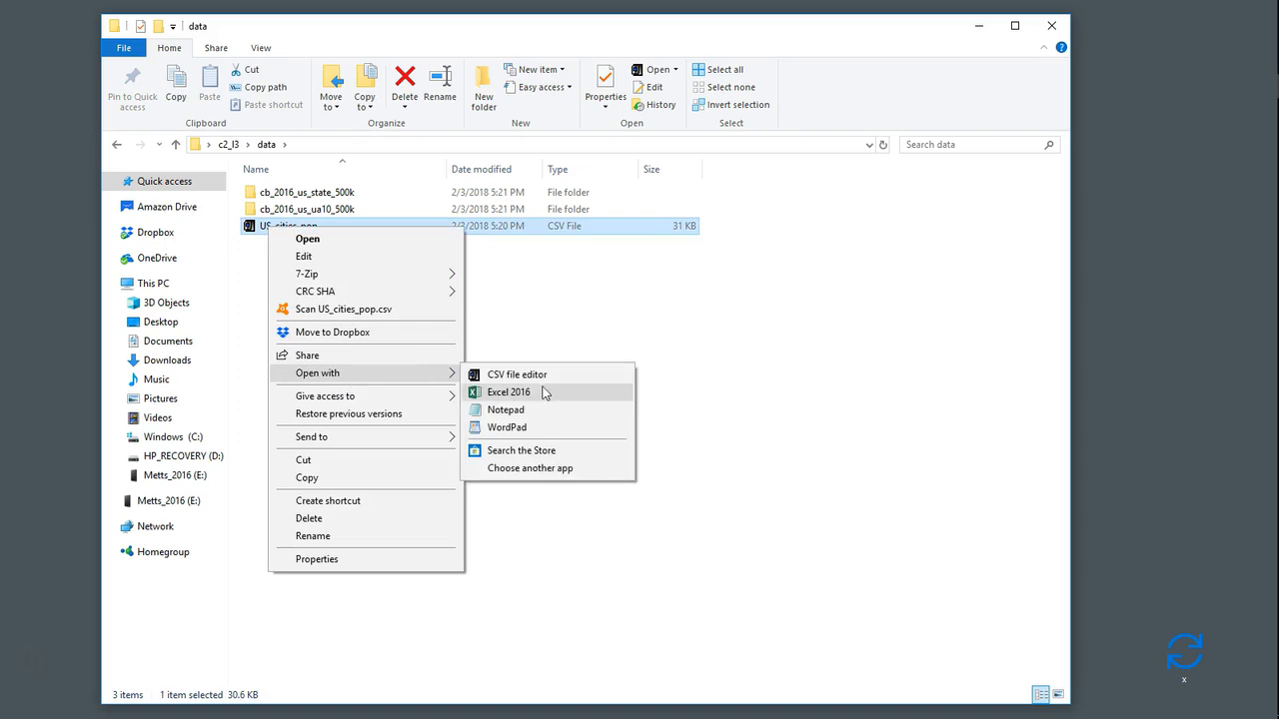
click(547, 379)
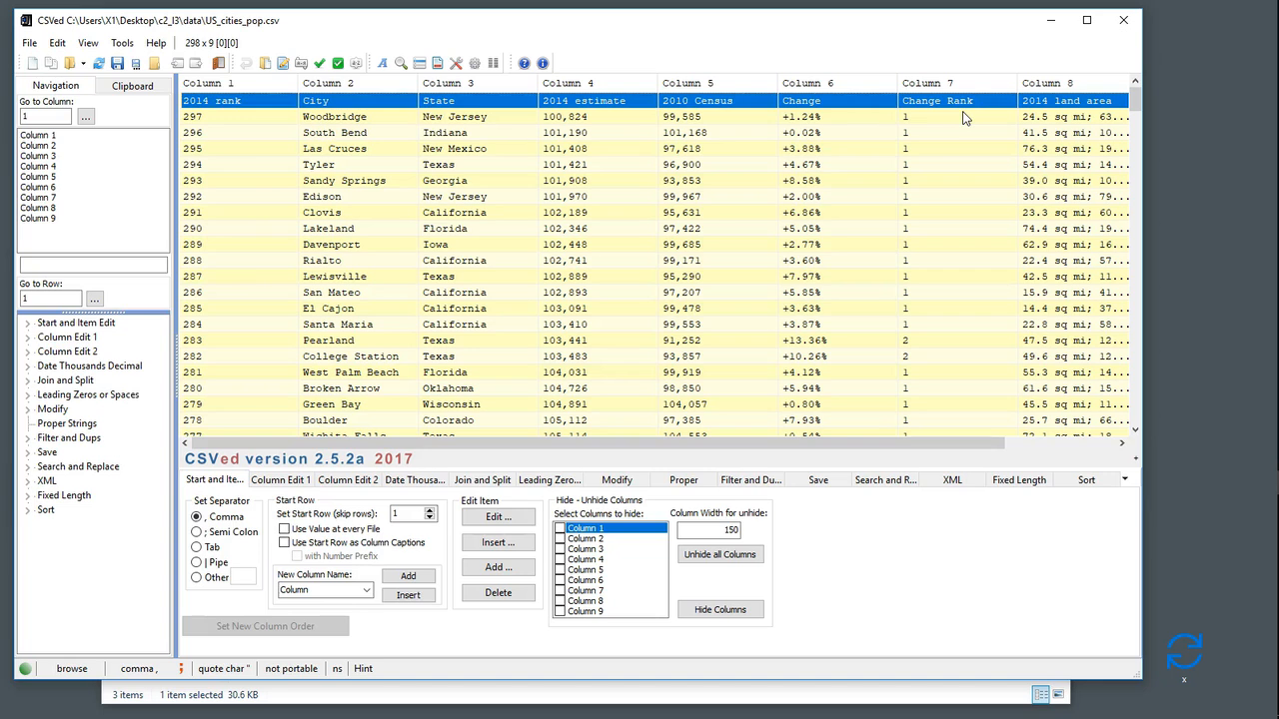
drag(780, 439, 909, 436)
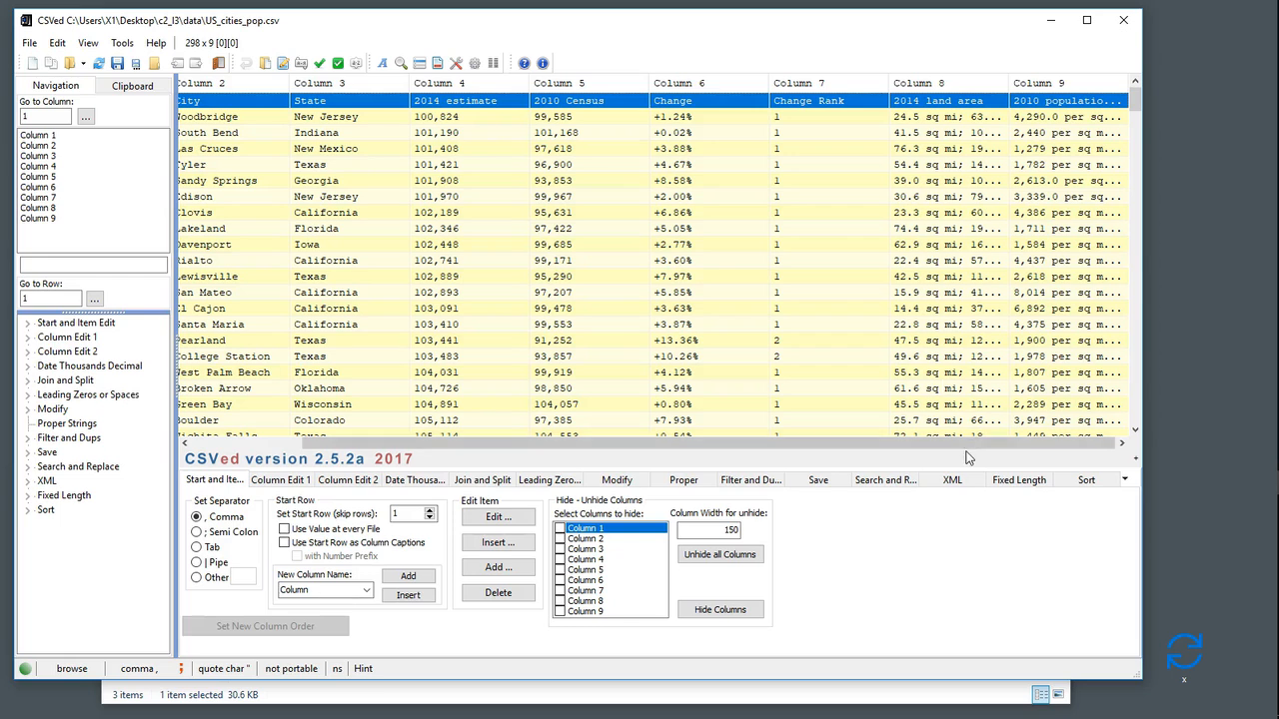
drag(970, 450, 805, 453)
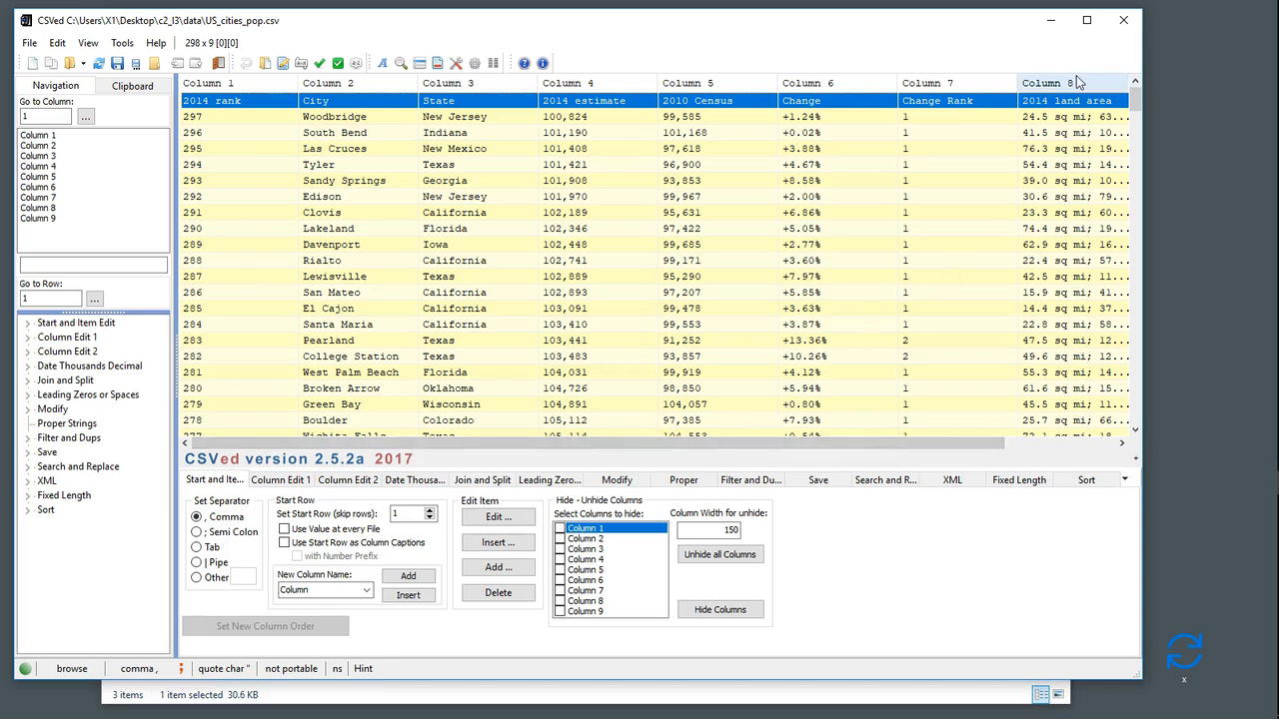
click(1123, 20)
click(650, 417)
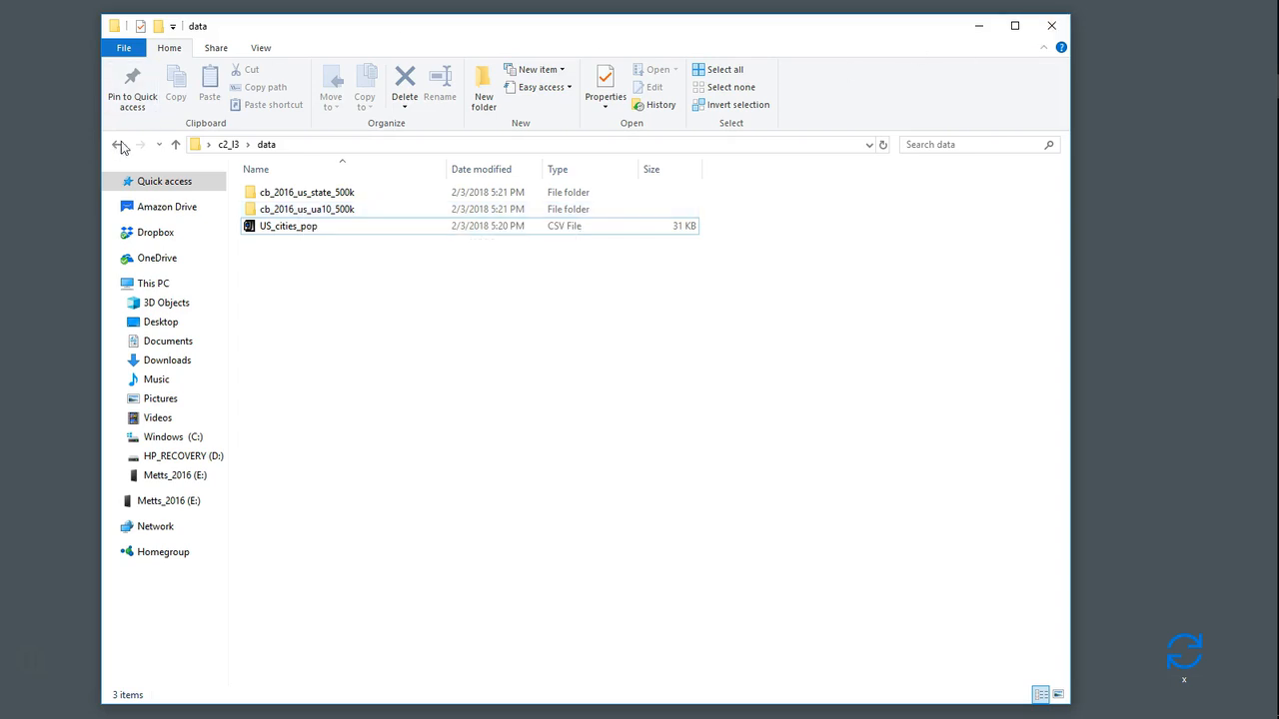
- Return to the c2_l3 folder and switch back to the geocode project in QGIS
click(228, 144)
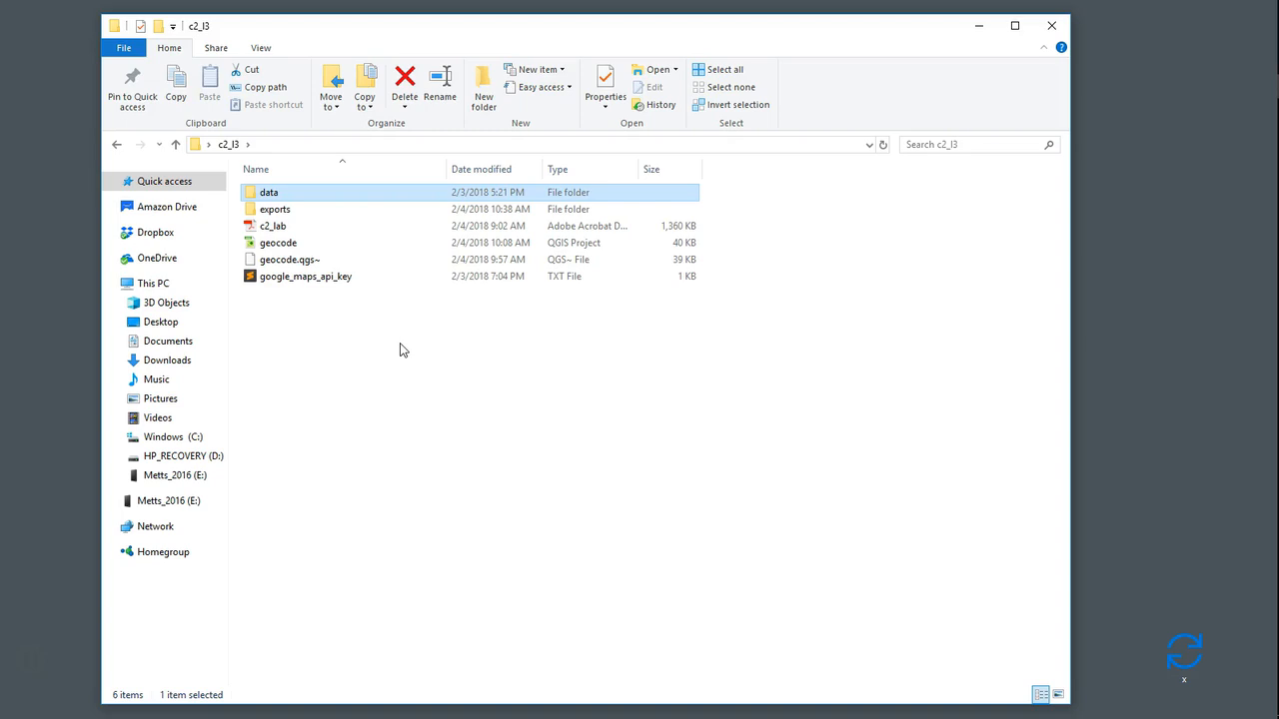
mouse_move(1267, 362)
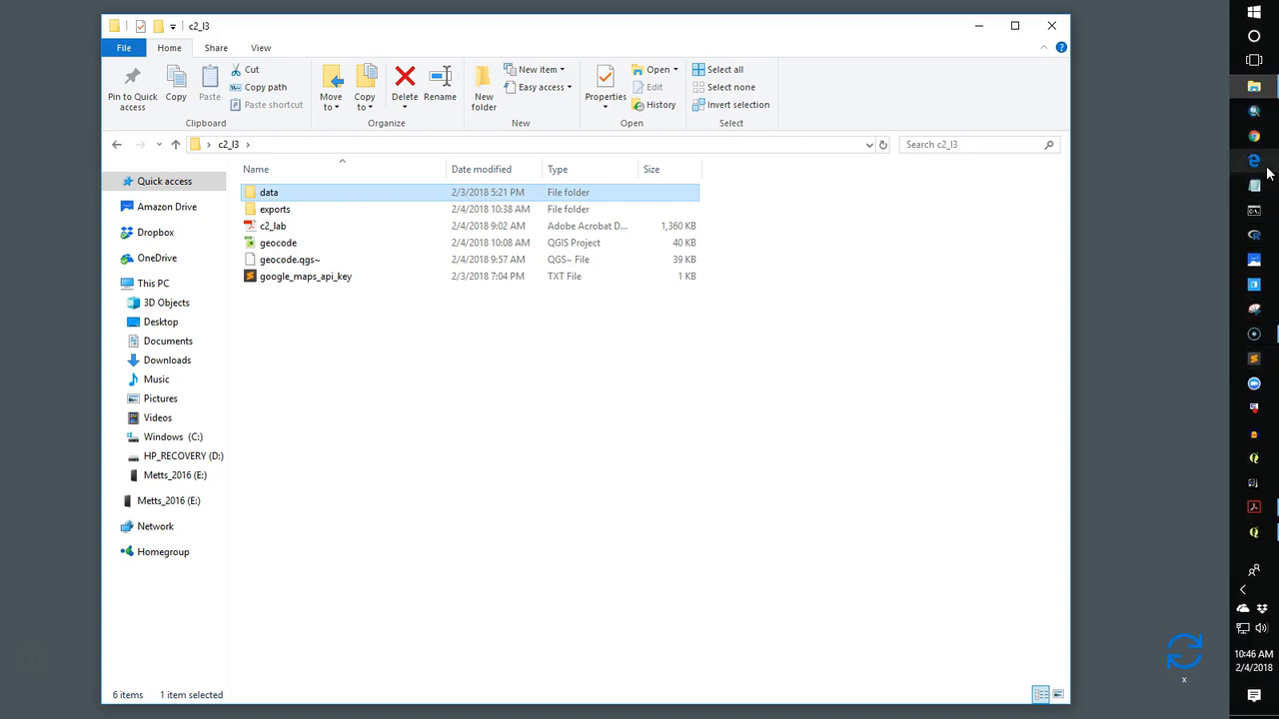
click(1256, 535)
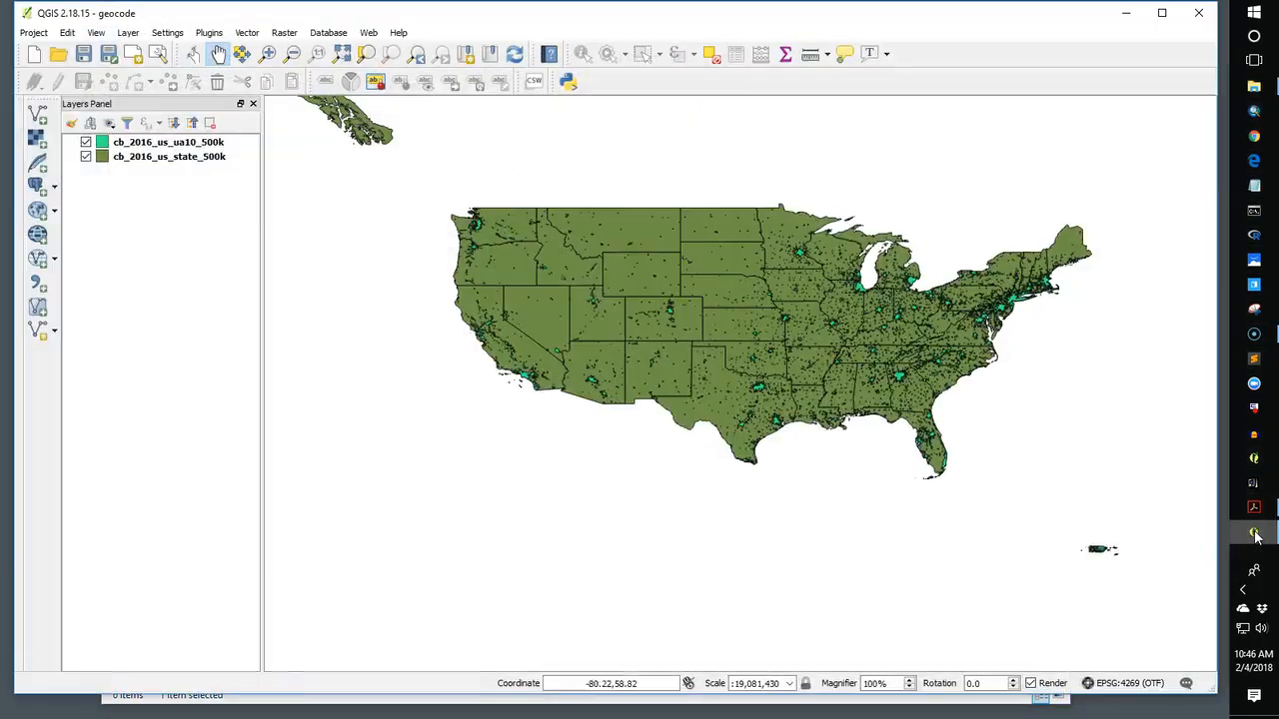
- Pan and zoom around the US map to examine the state and urban area layers
drag(585, 277, 537, 296)
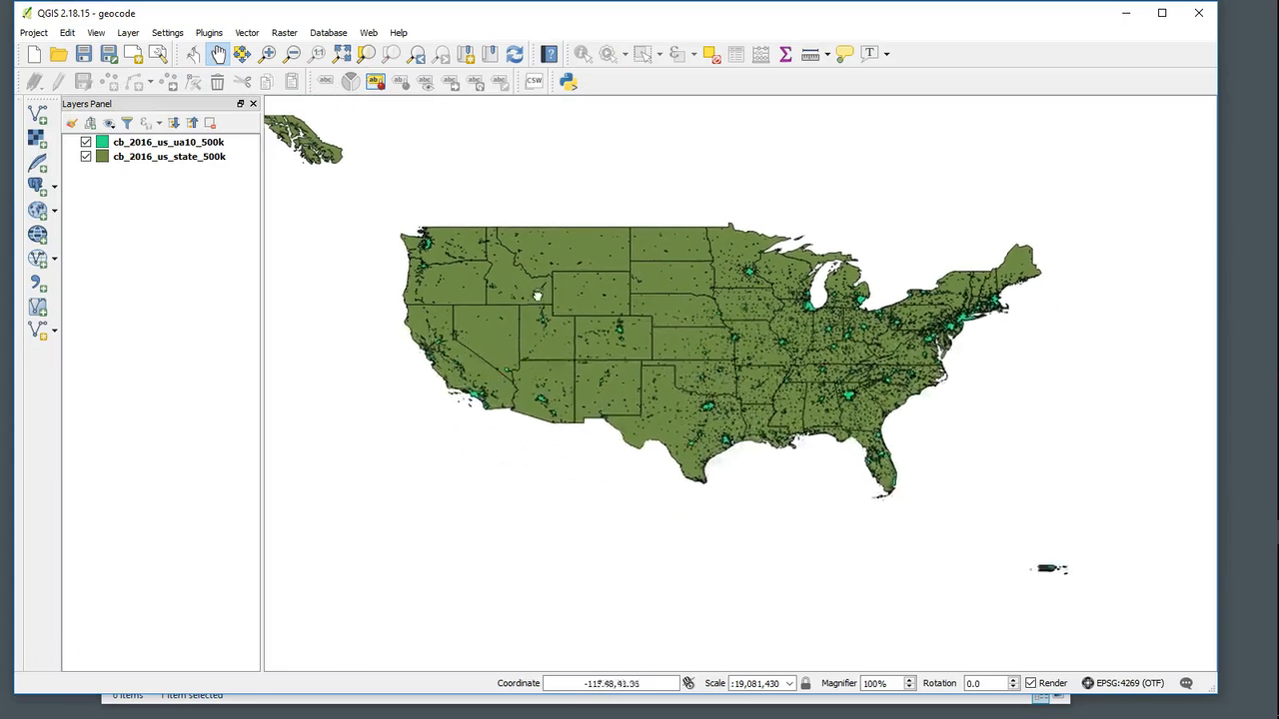
scroll(705, 403, down, 2)
scroll(702, 400, up, 4)
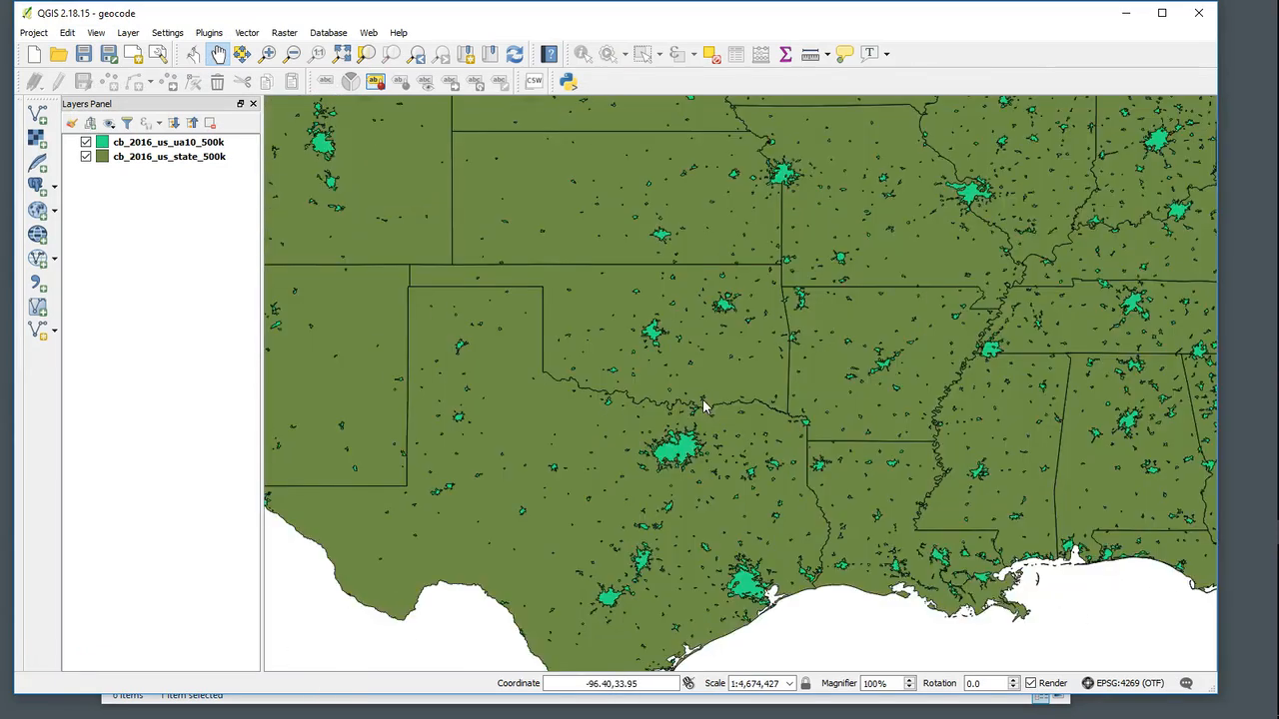
click(86, 157)
click(86, 157)
scroll(726, 359, up, 2)
scroll(725, 360, down, 2)
scroll(725, 360, down, 2)
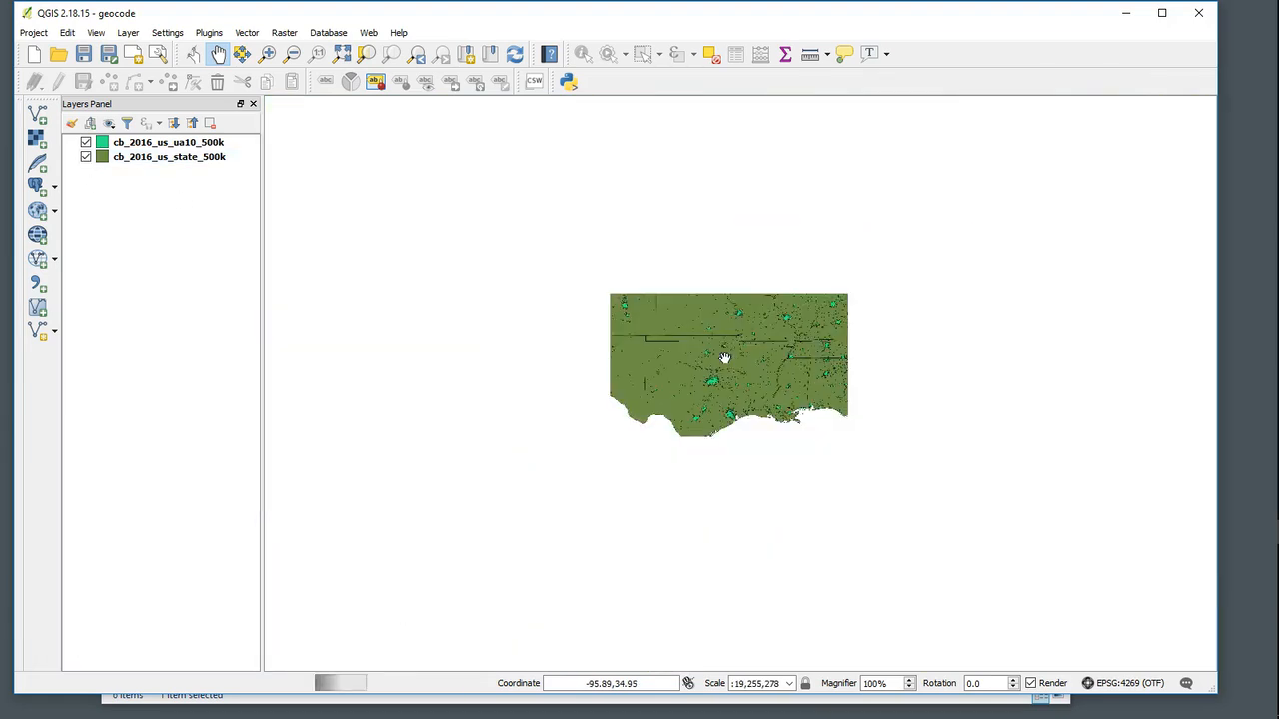
drag(736, 359, 716, 397)
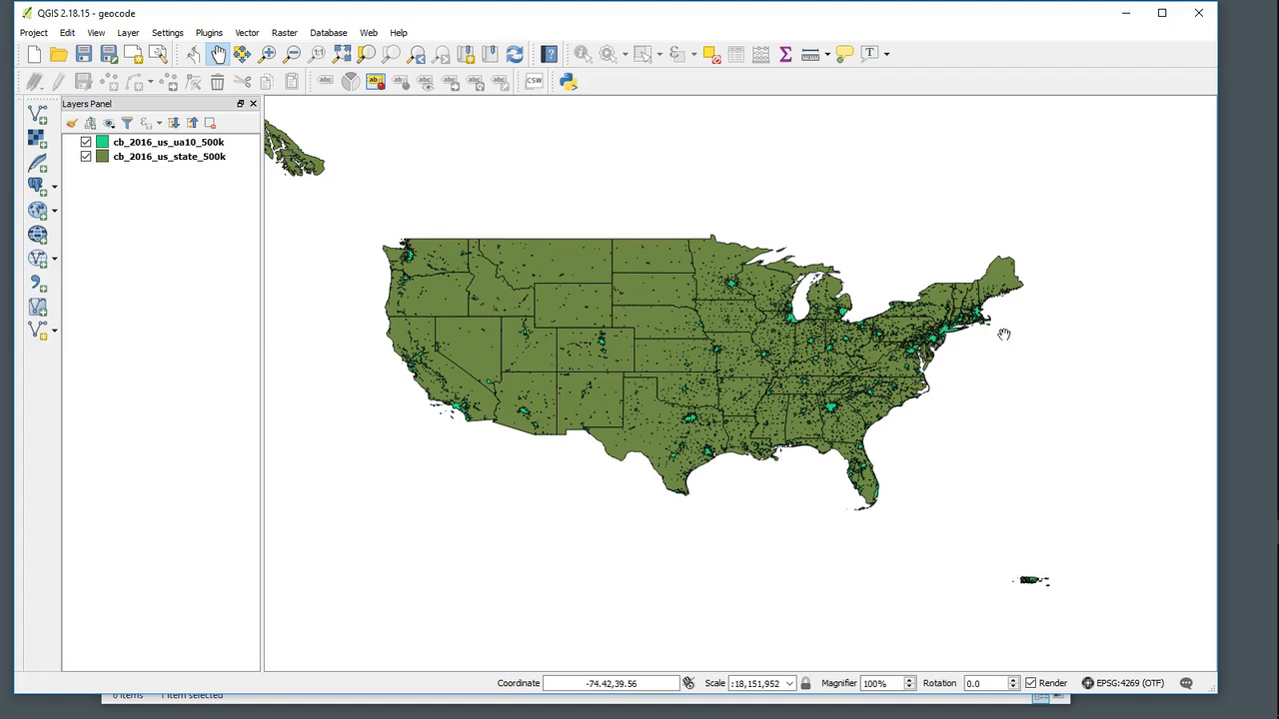
drag(847, 351, 883, 379)
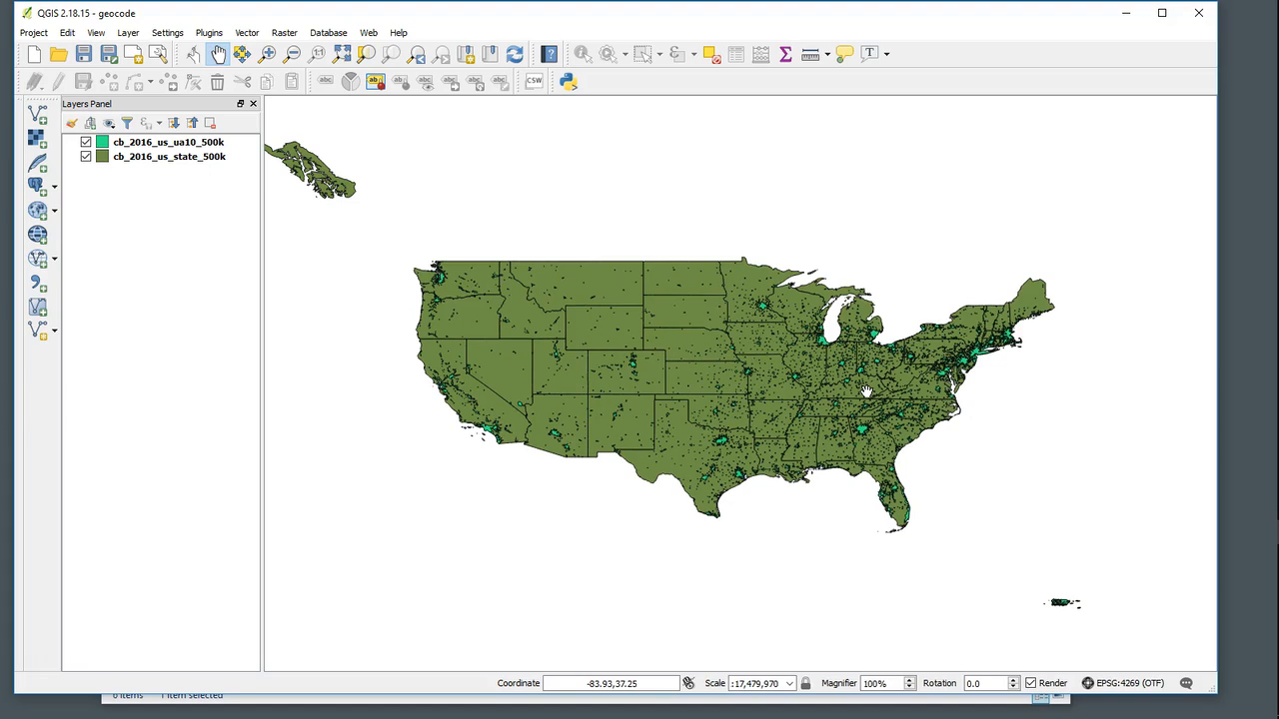
- Open the plugin manager and browse the installed and all plugin lists
click(207, 31)
click(259, 48)
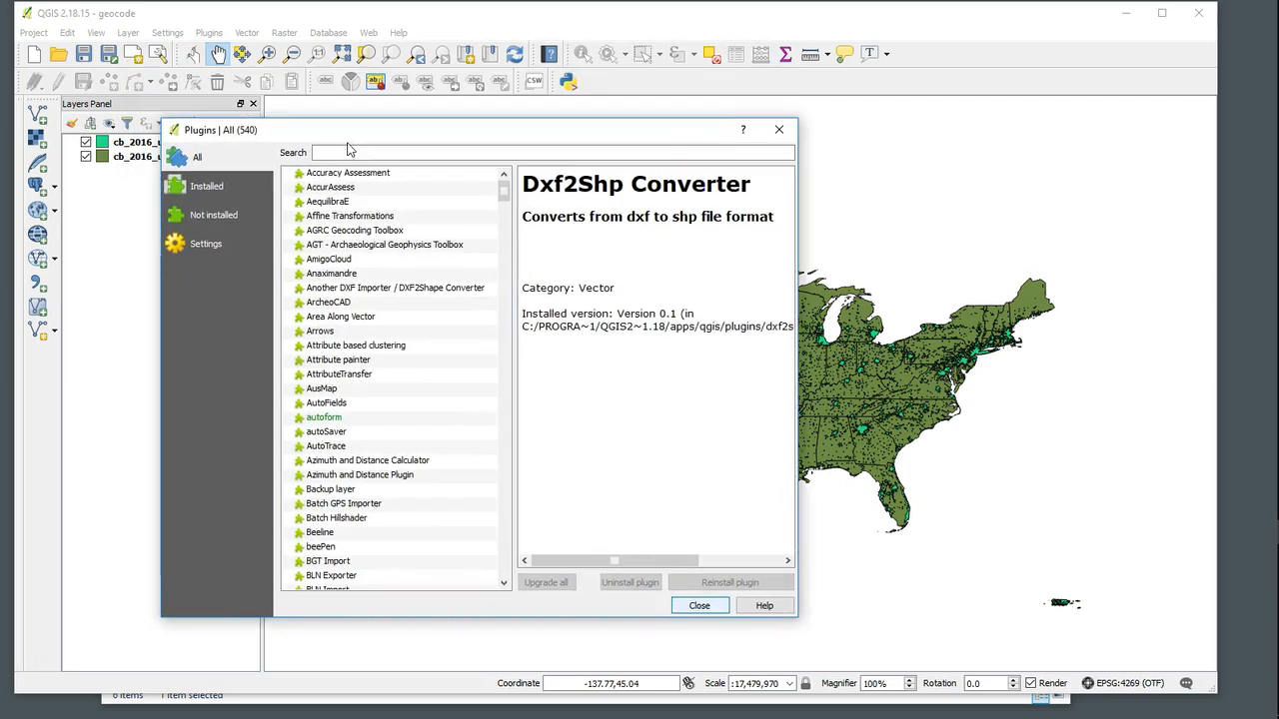
click(370, 167)
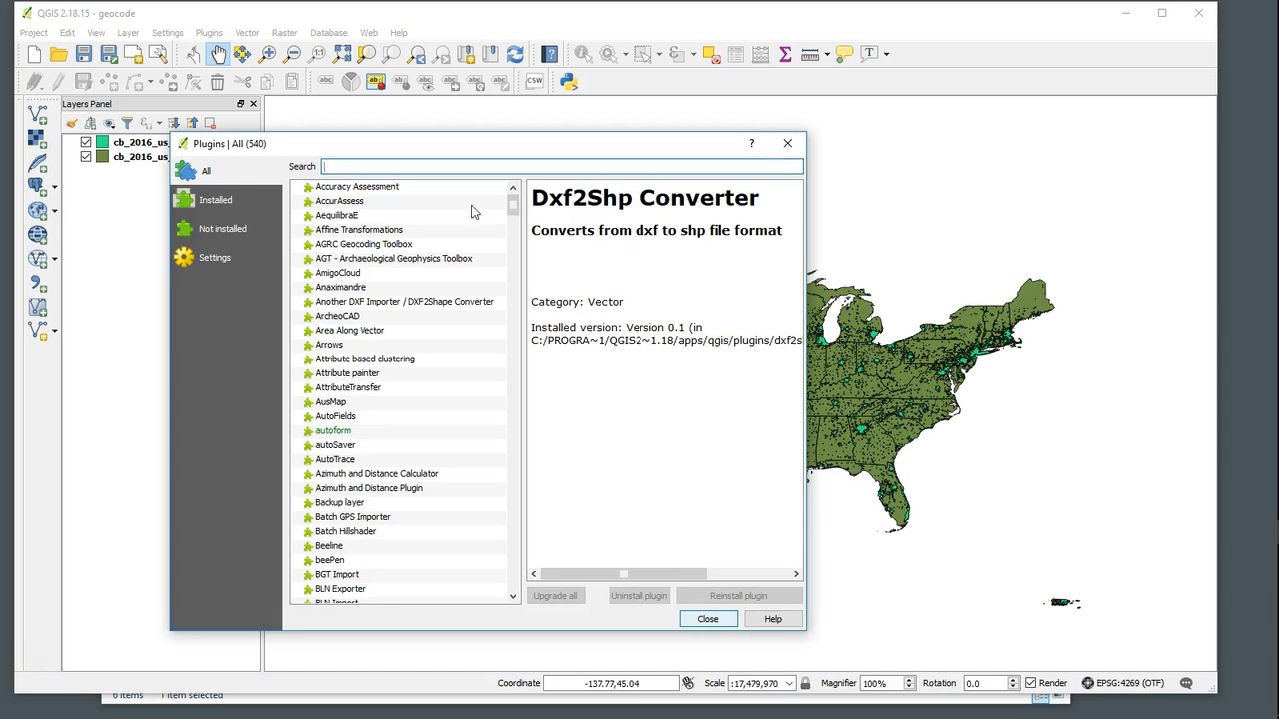
click(213, 206)
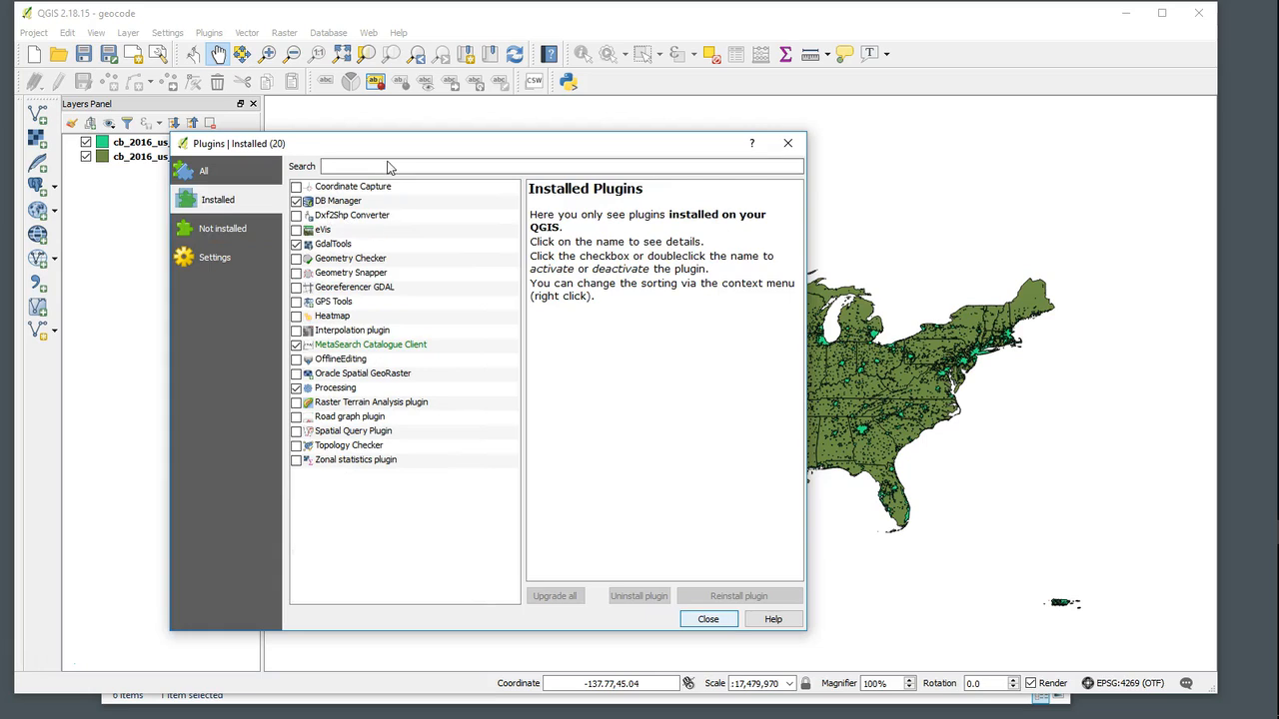
click(200, 174)
- Search the plugin list for mmqgis, install the mmqgis plugin, and close the plugin manager
click(351, 170)
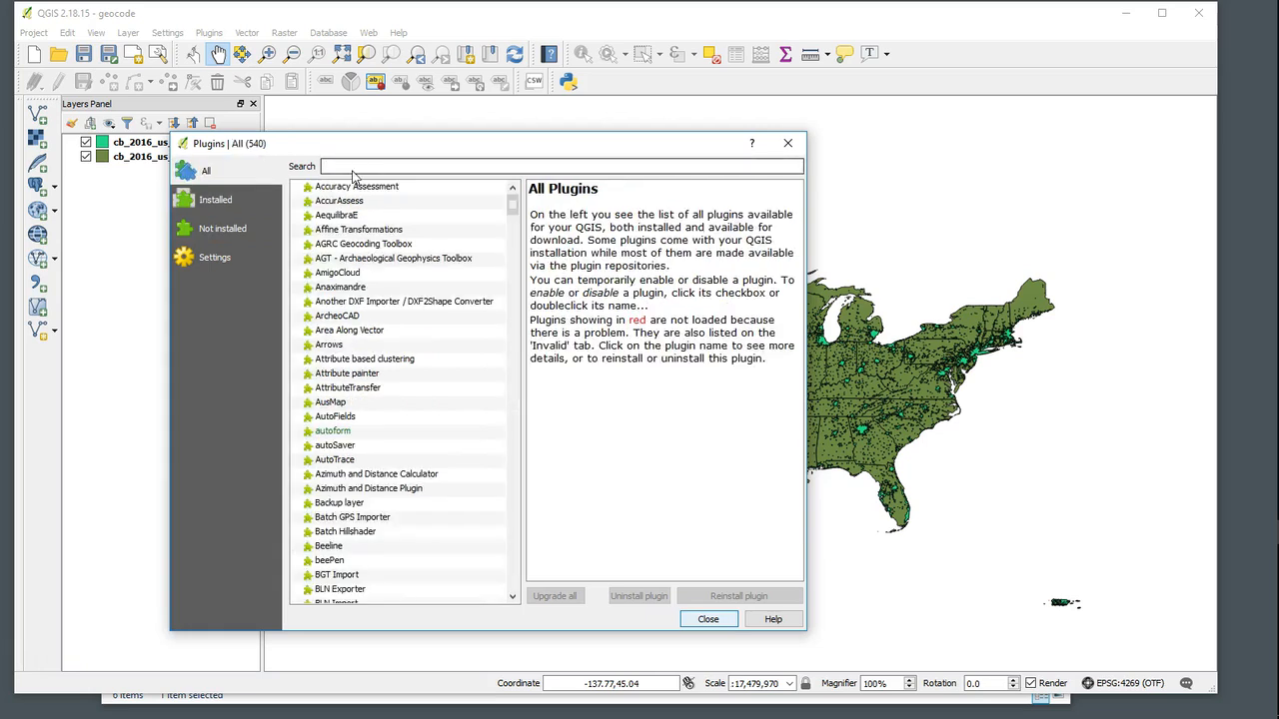
text(mms)
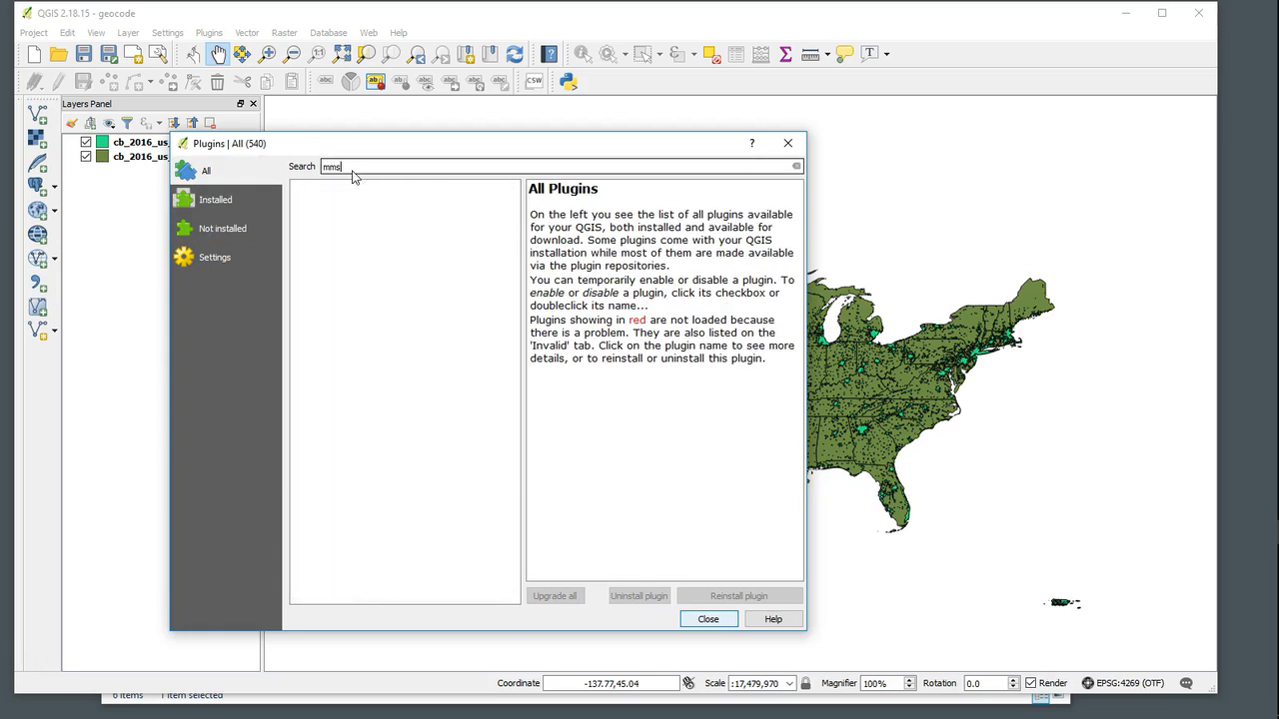
text(gq)
key(BackSpace)
key(BackSpace)
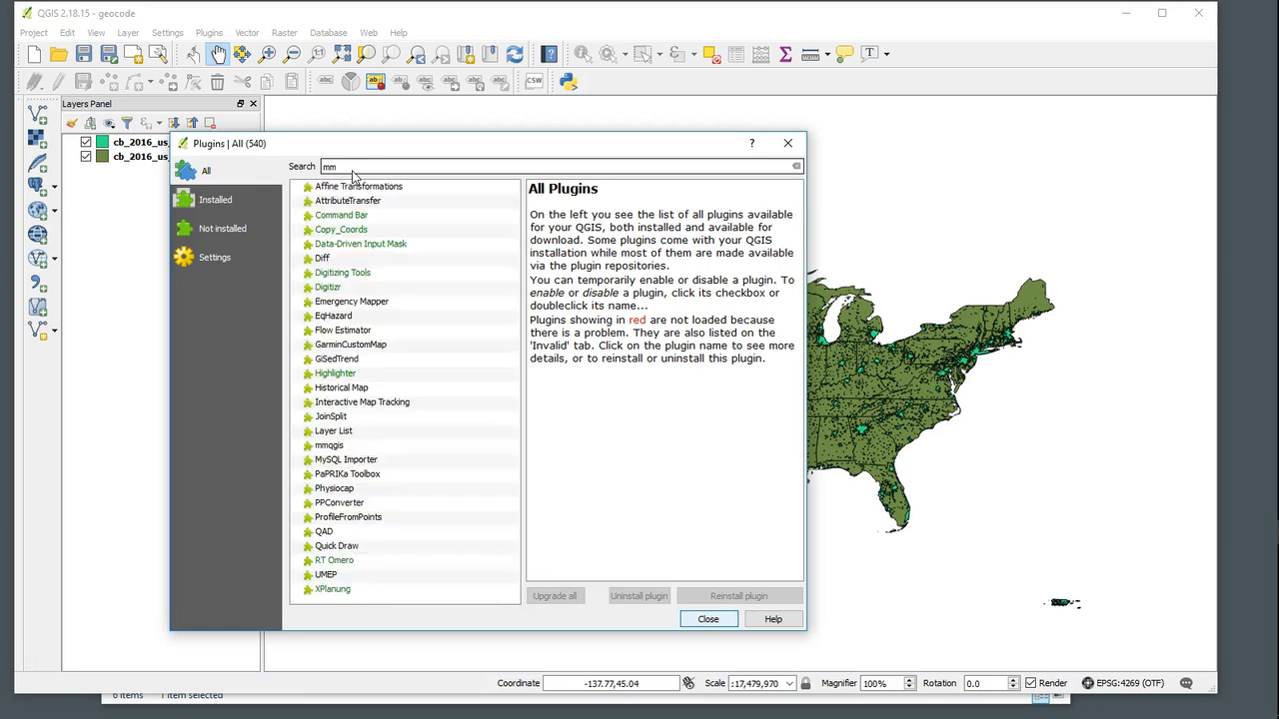
text(qgis)
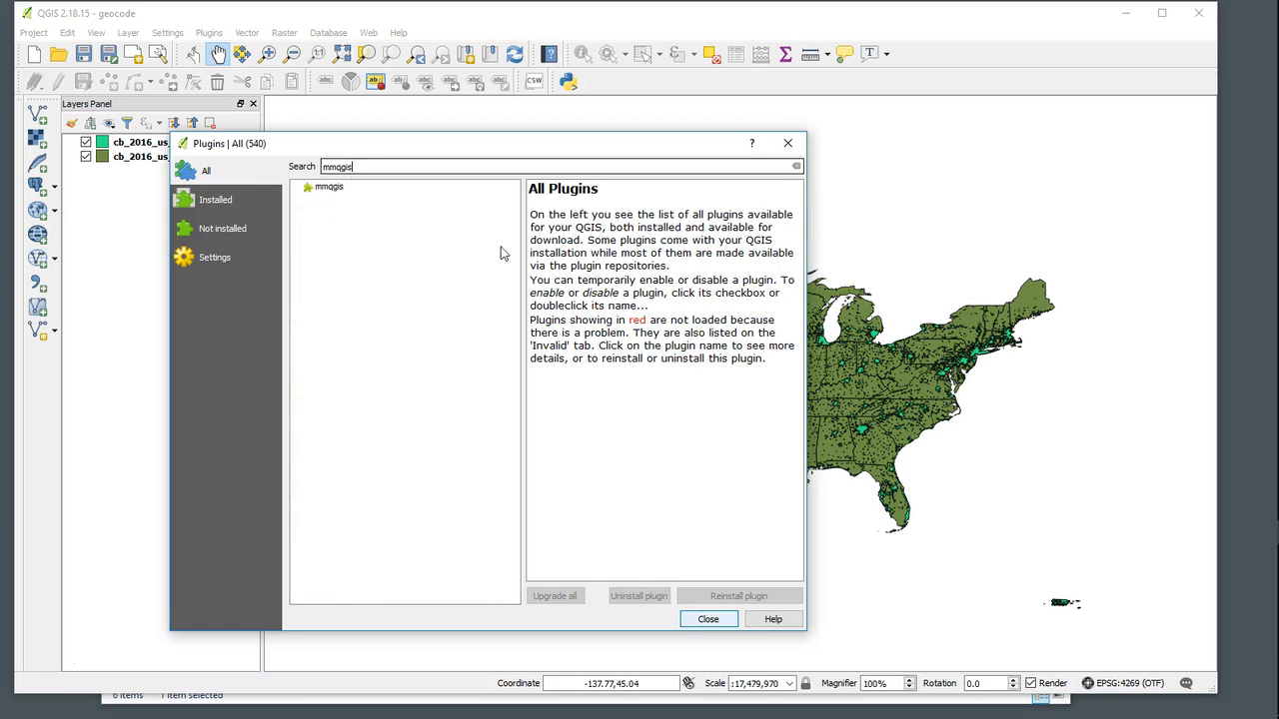
click(332, 194)
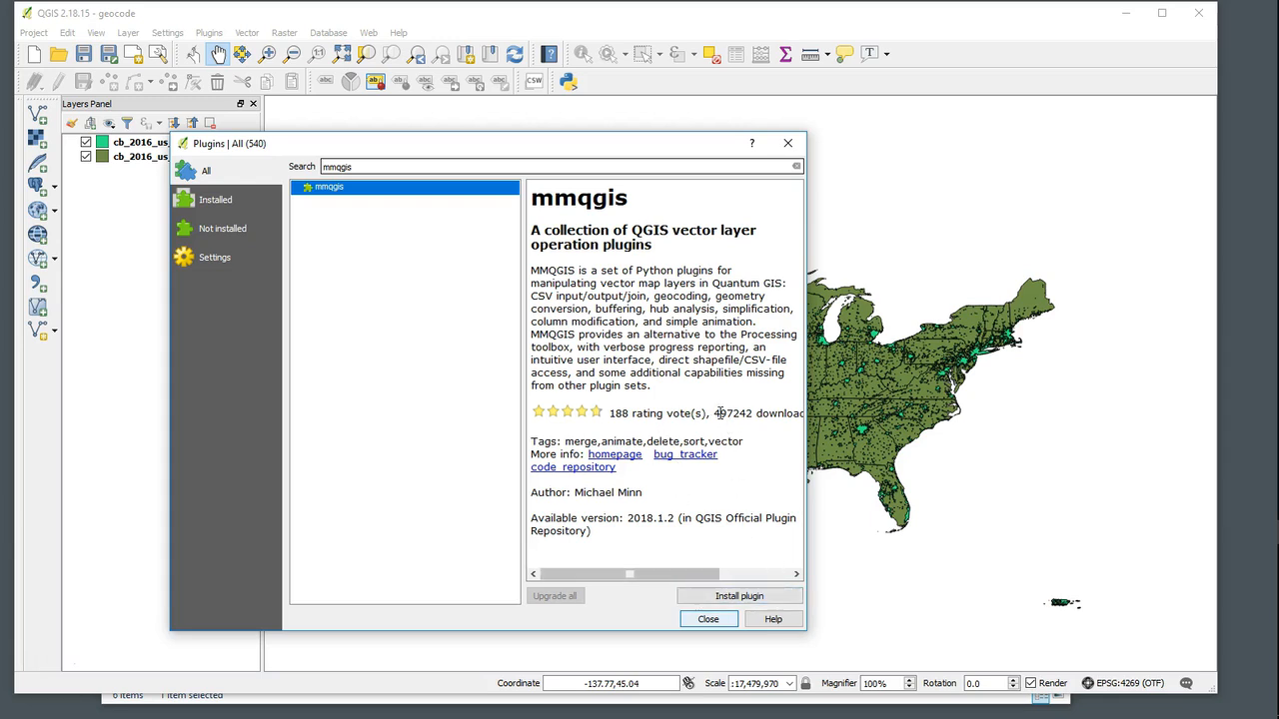
drag(715, 414, 758, 408)
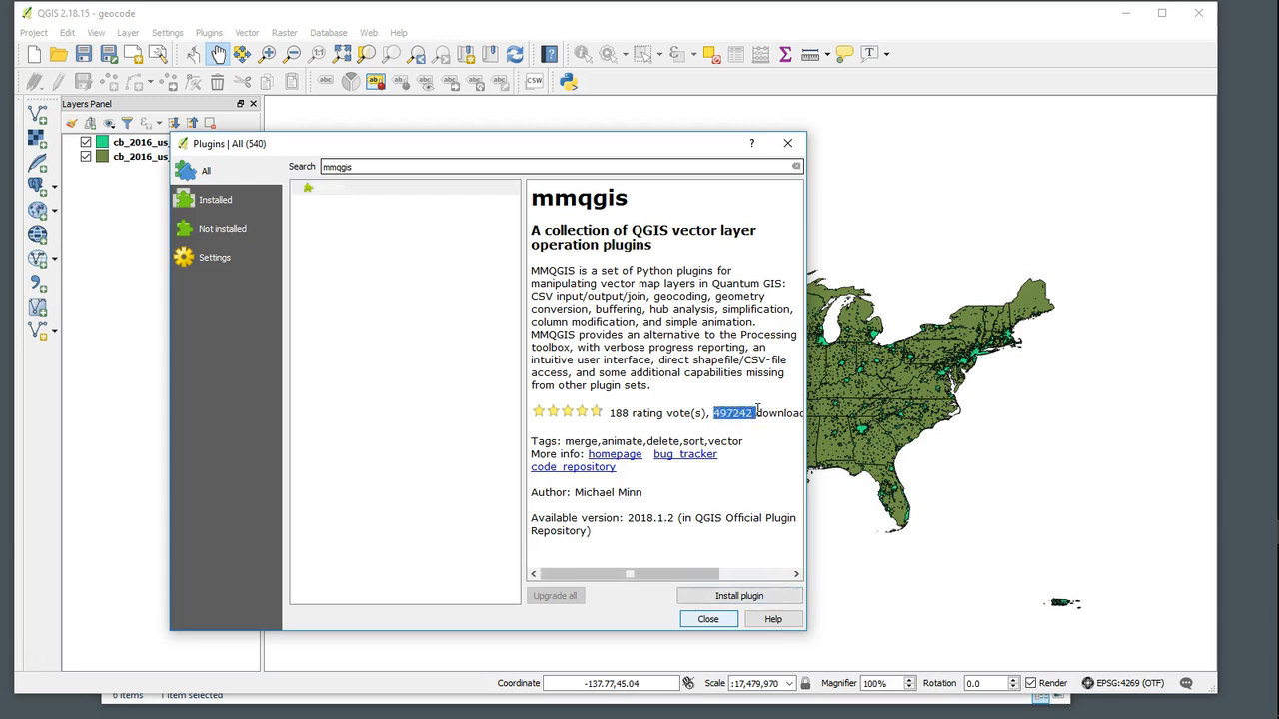
click(740, 597)
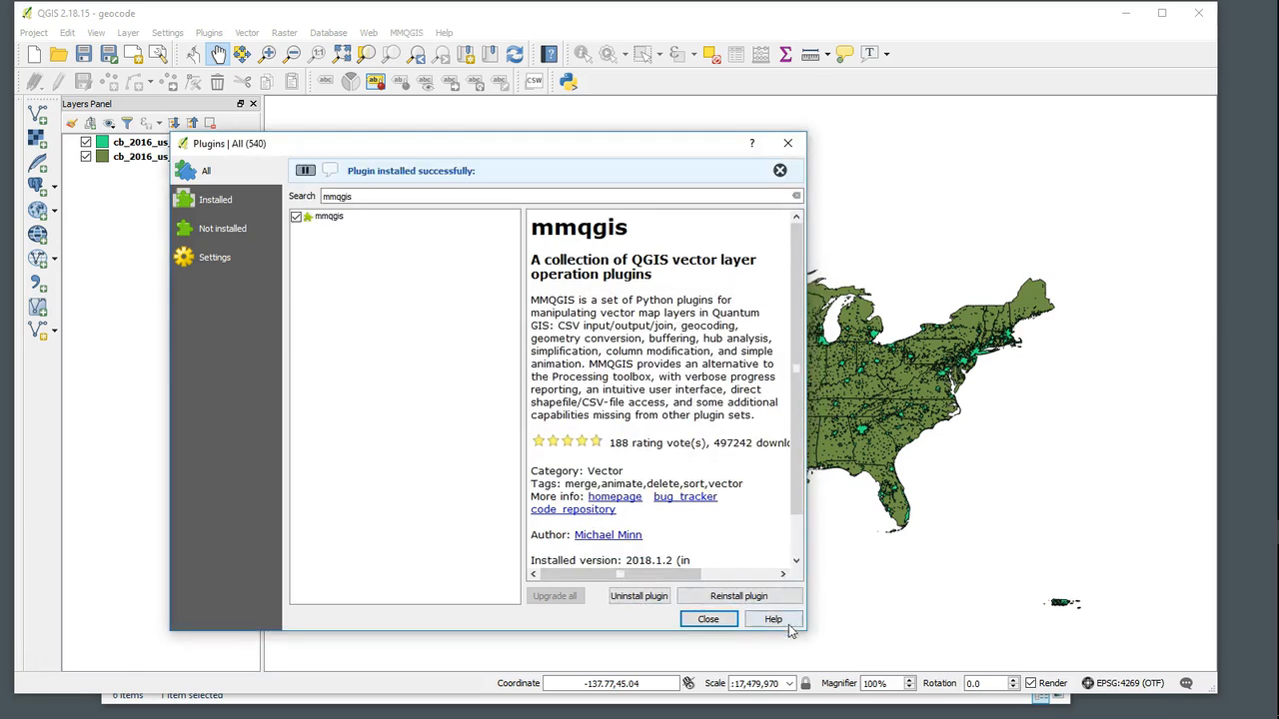
click(722, 621)
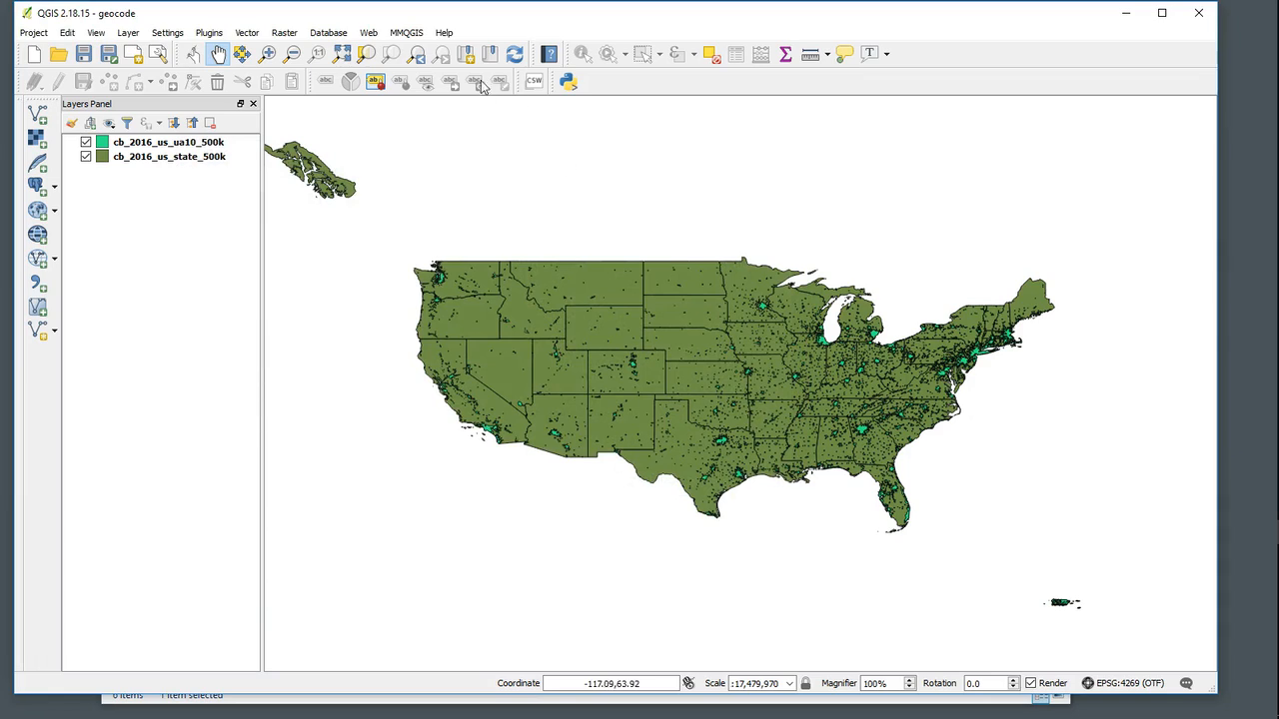
- Open the MMQGIS Geocode CSV with Google / OpenStreetMap tool and choose US_cities_pop.csv from the data folder as the input
click(408, 34)
mouse_move(435, 108)
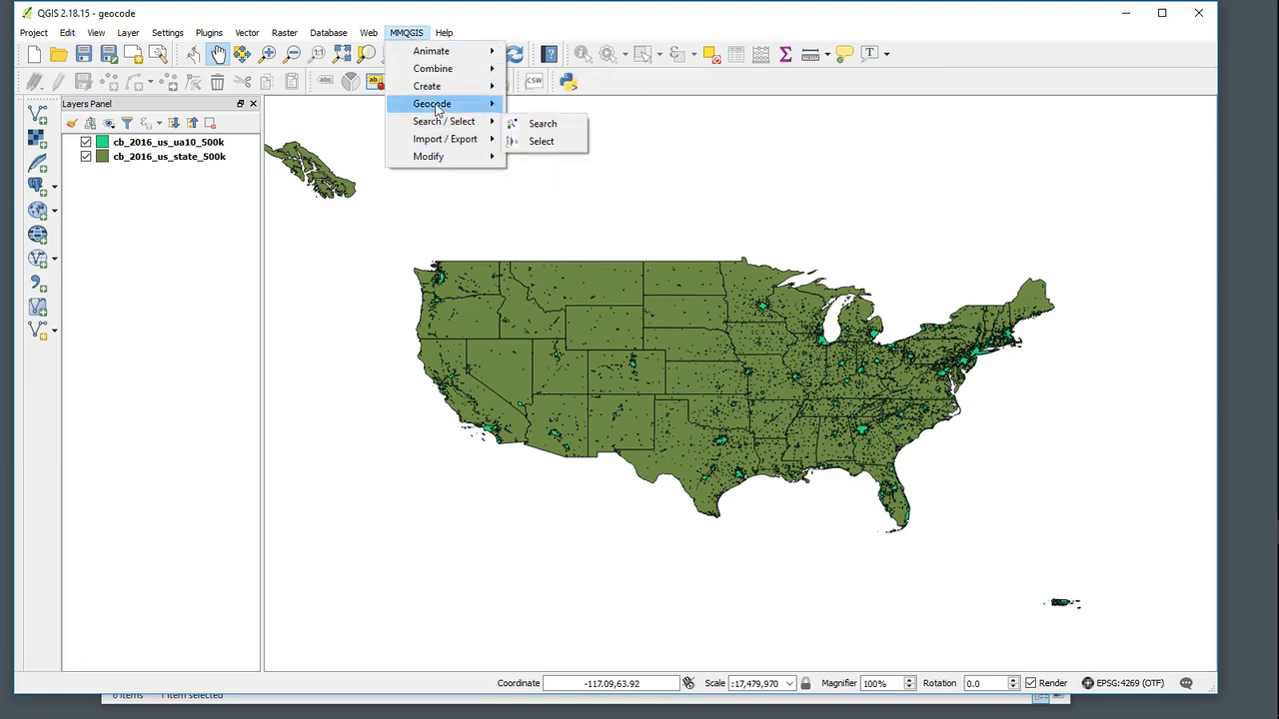
mouse_move(417, 142)
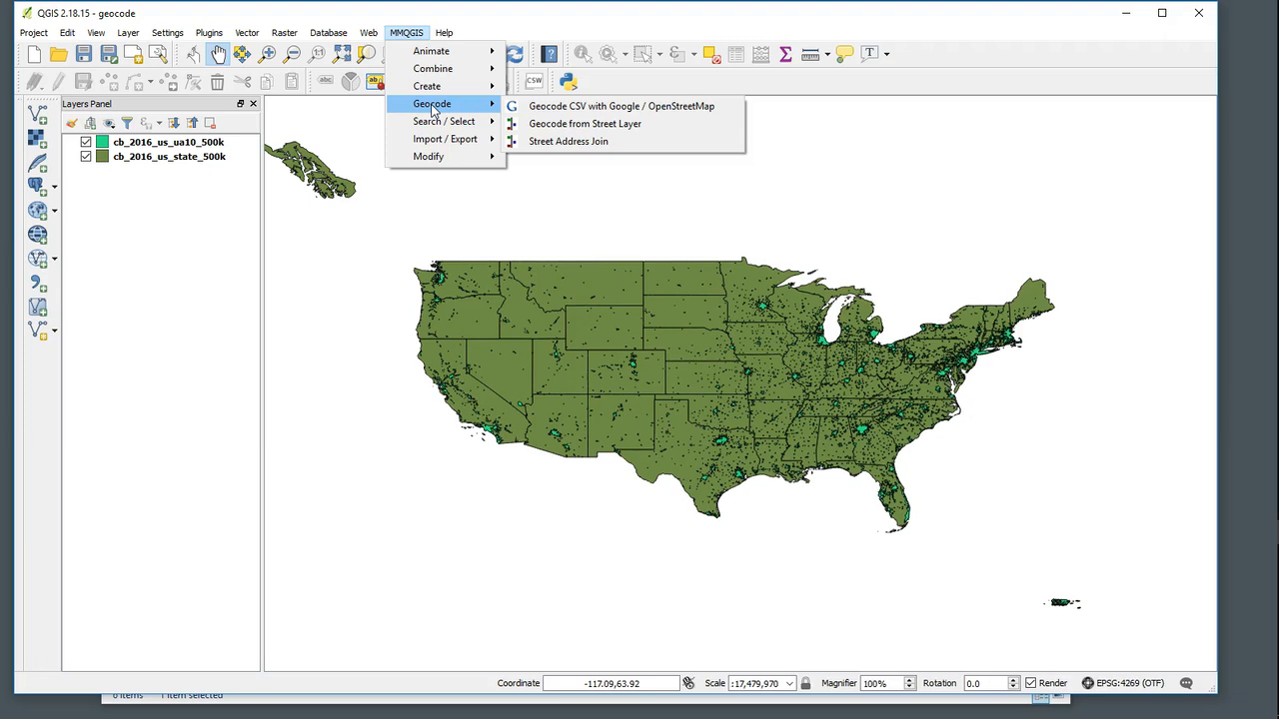
click(532, 105)
drag(547, 204, 348, 230)
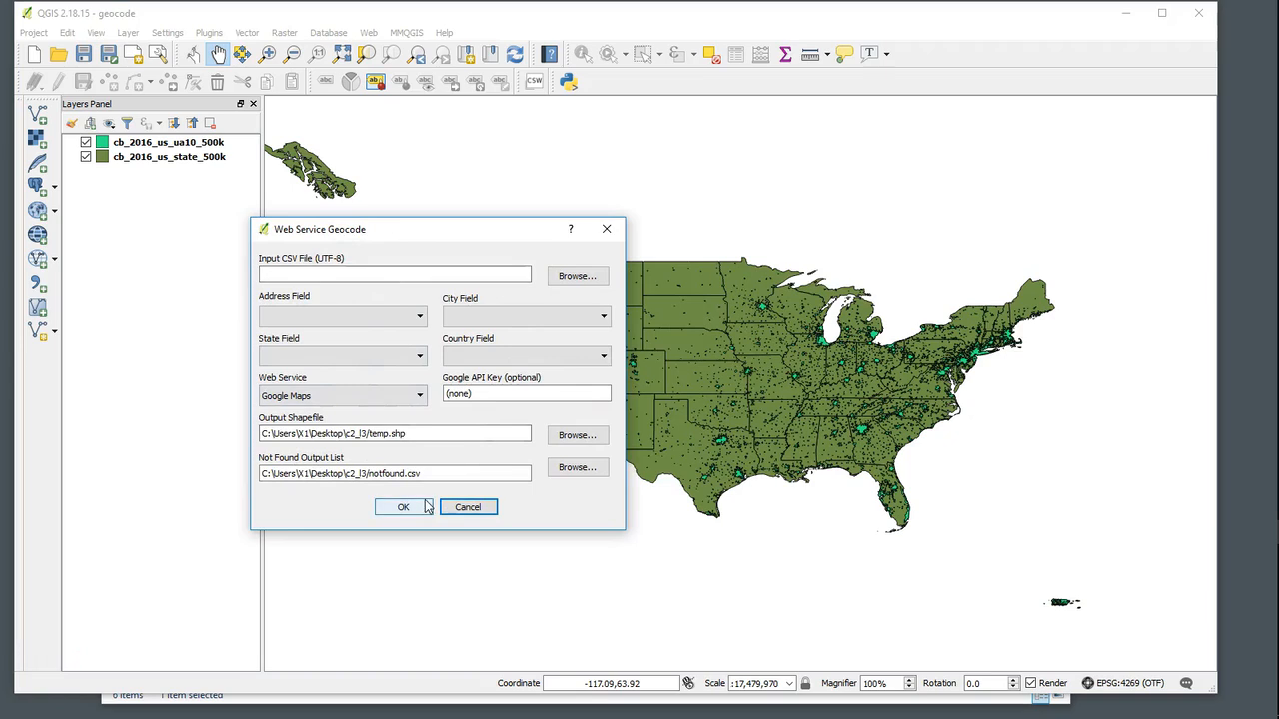
click(283, 276)
click(576, 276)
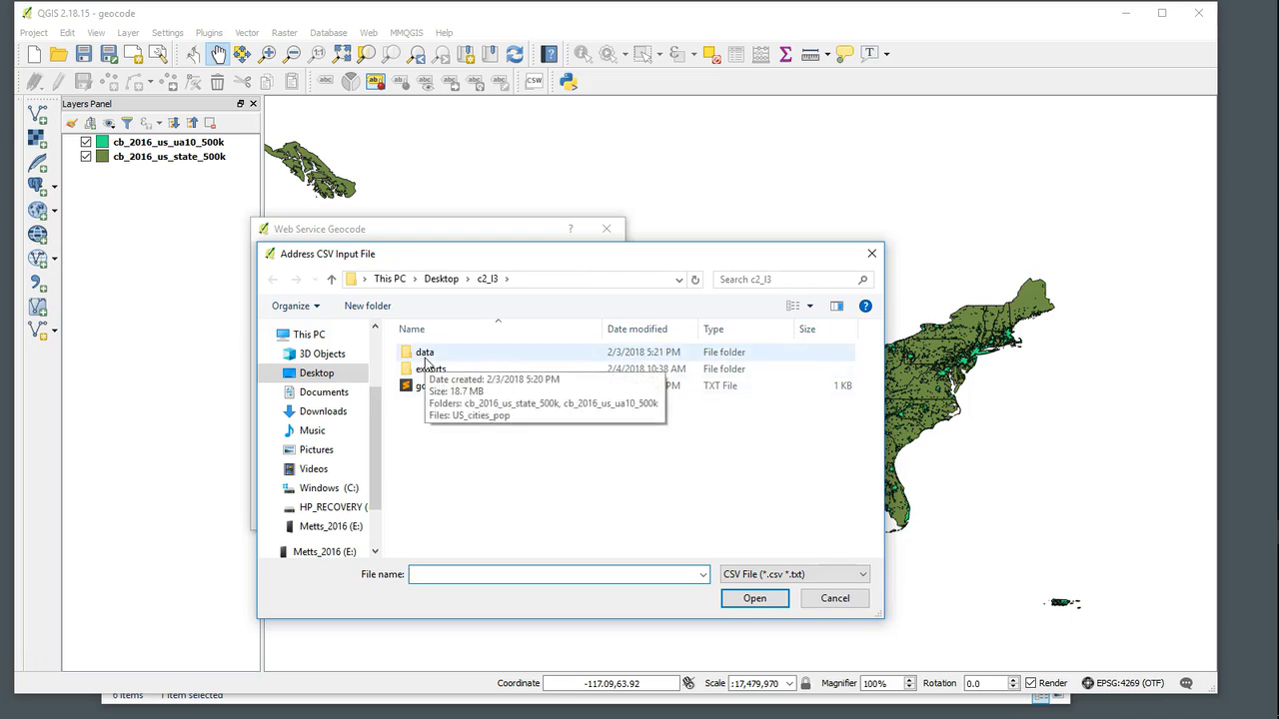
double_click(426, 358)
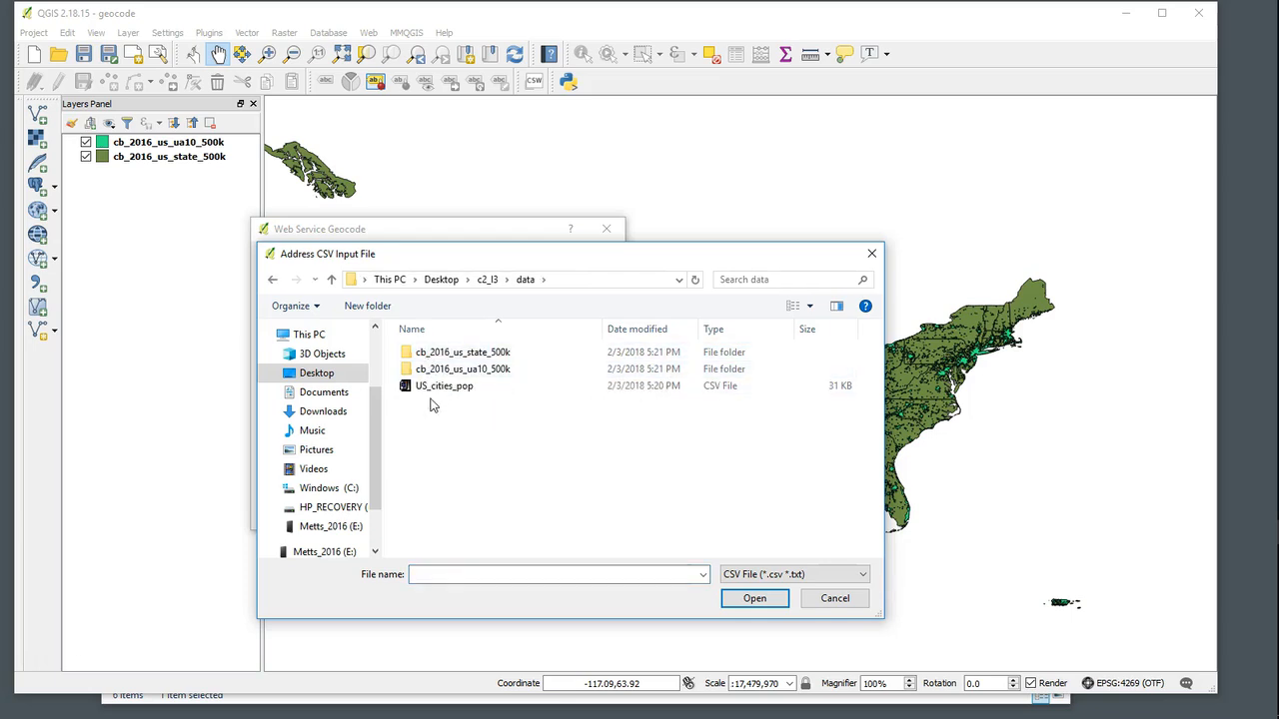
click(436, 390)
click(739, 598)
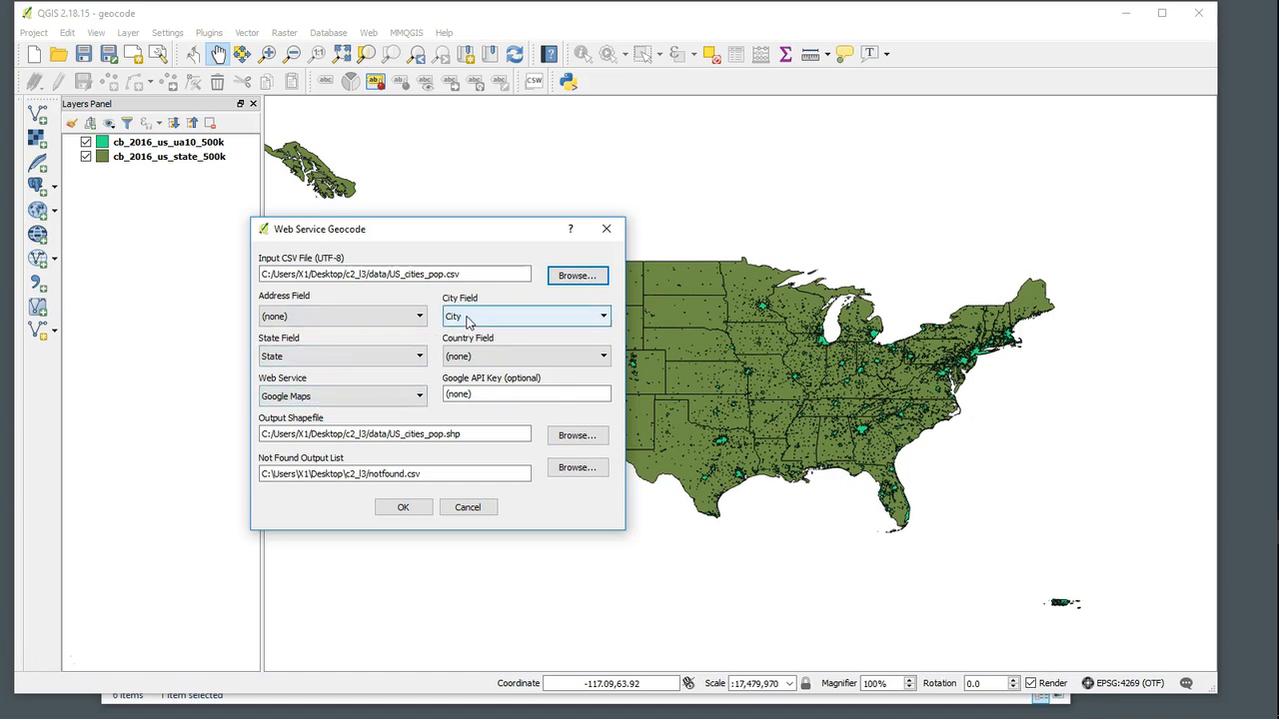
- Review the City field options, keep Google Maps as the web service, and select the contents of the Google API Key field
click(574, 323)
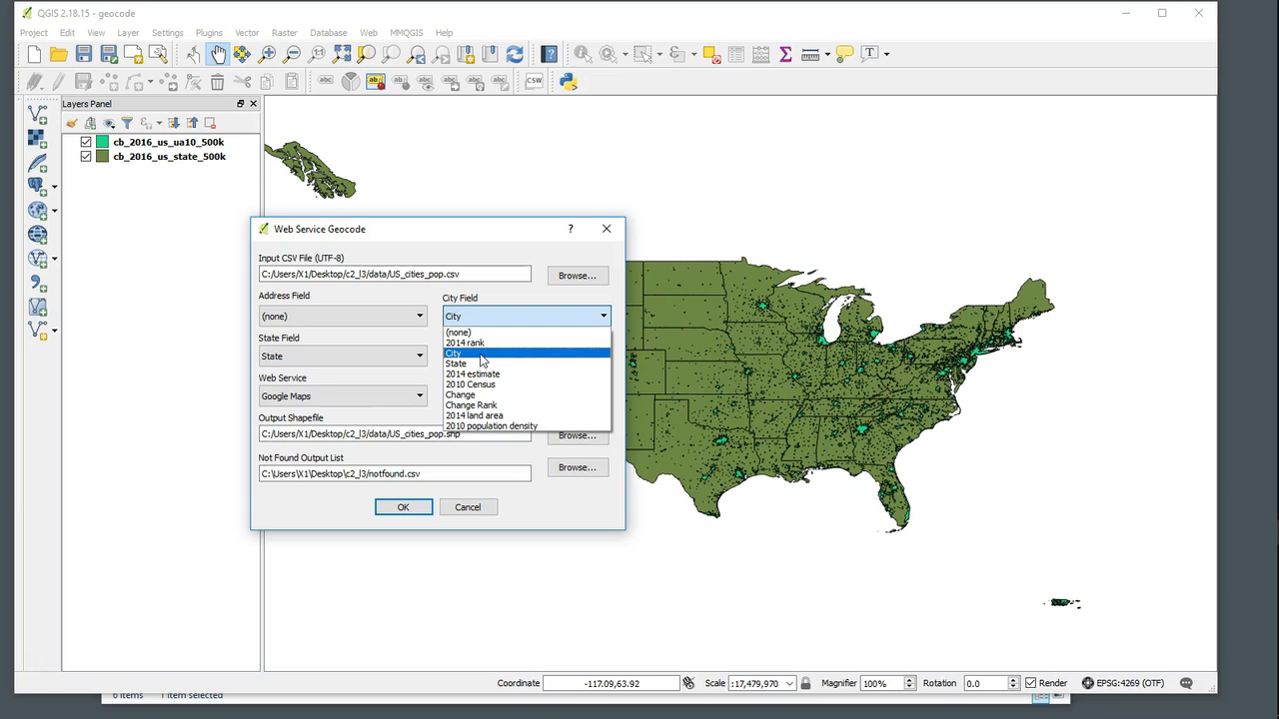
click(541, 302)
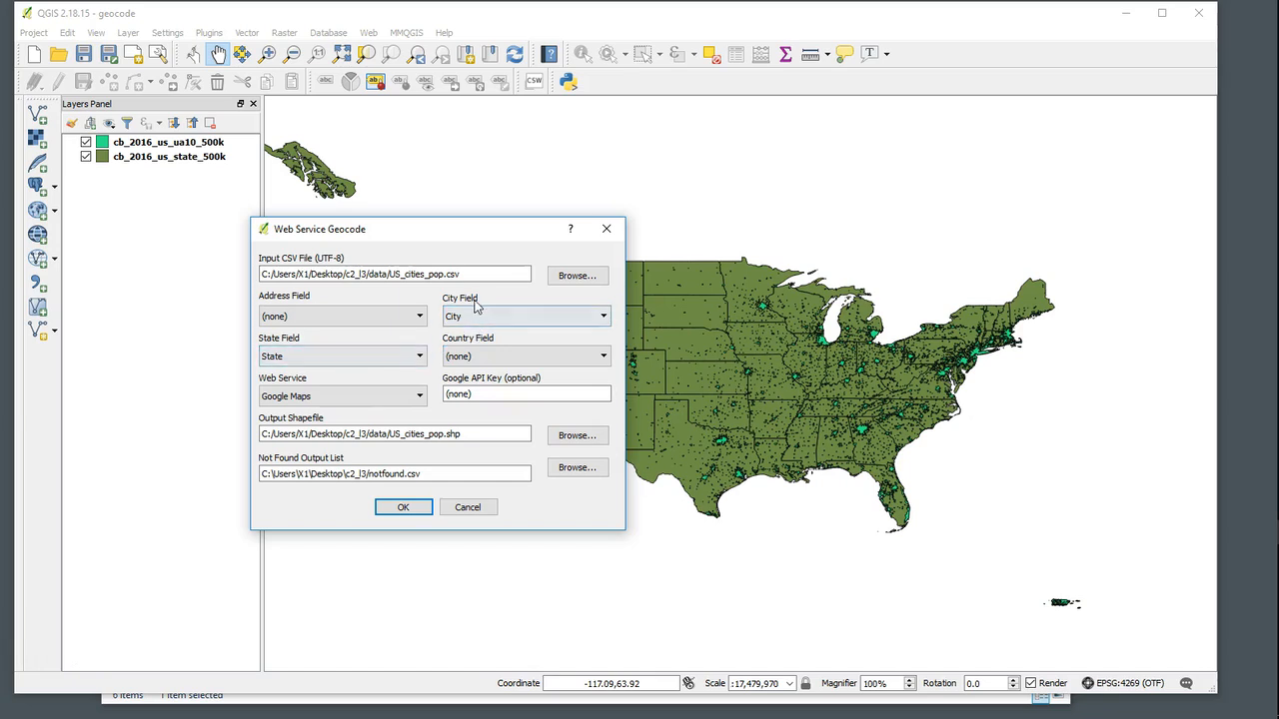
click(322, 400)
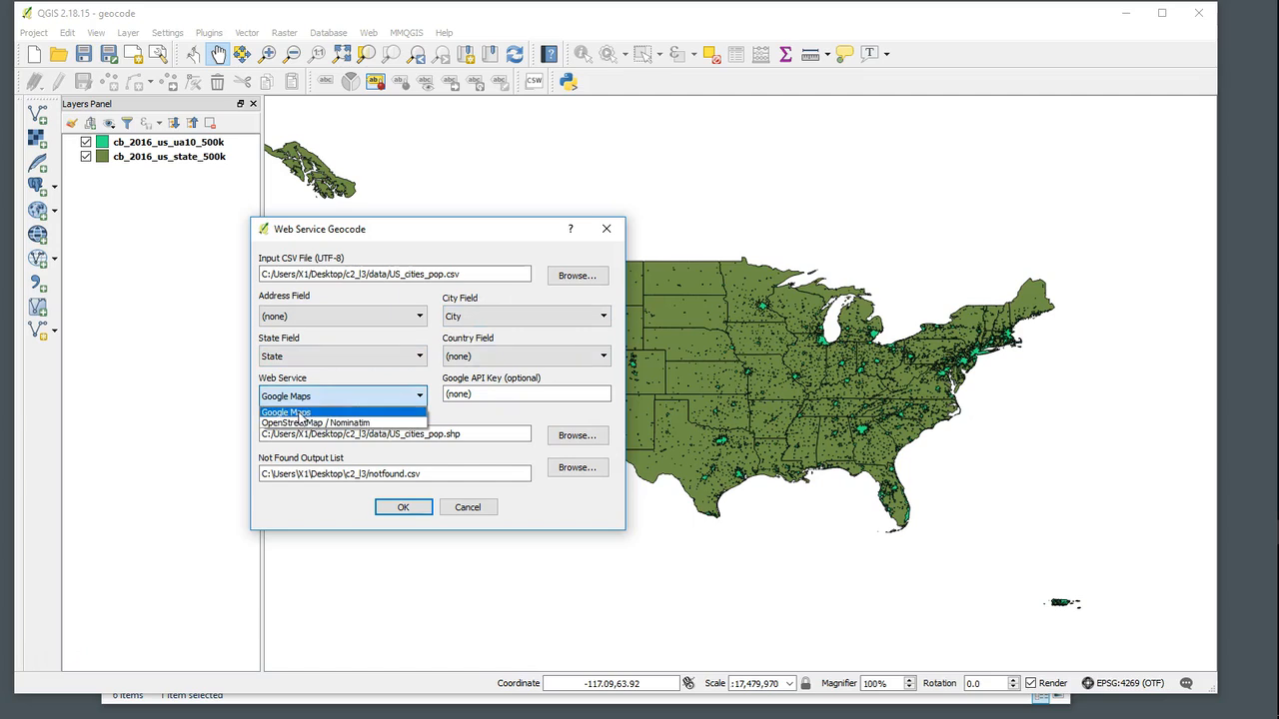
click(298, 417)
click(479, 394)
double_click(468, 398)
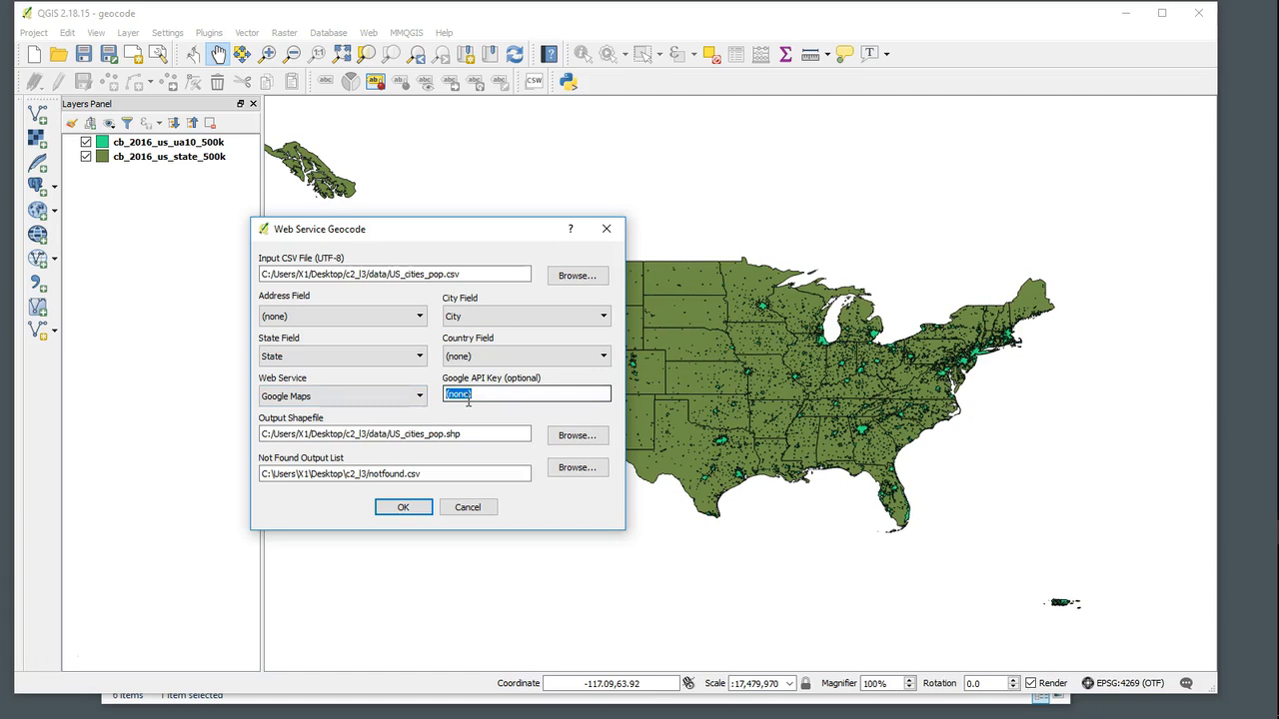
drag(474, 232, 484, 206)
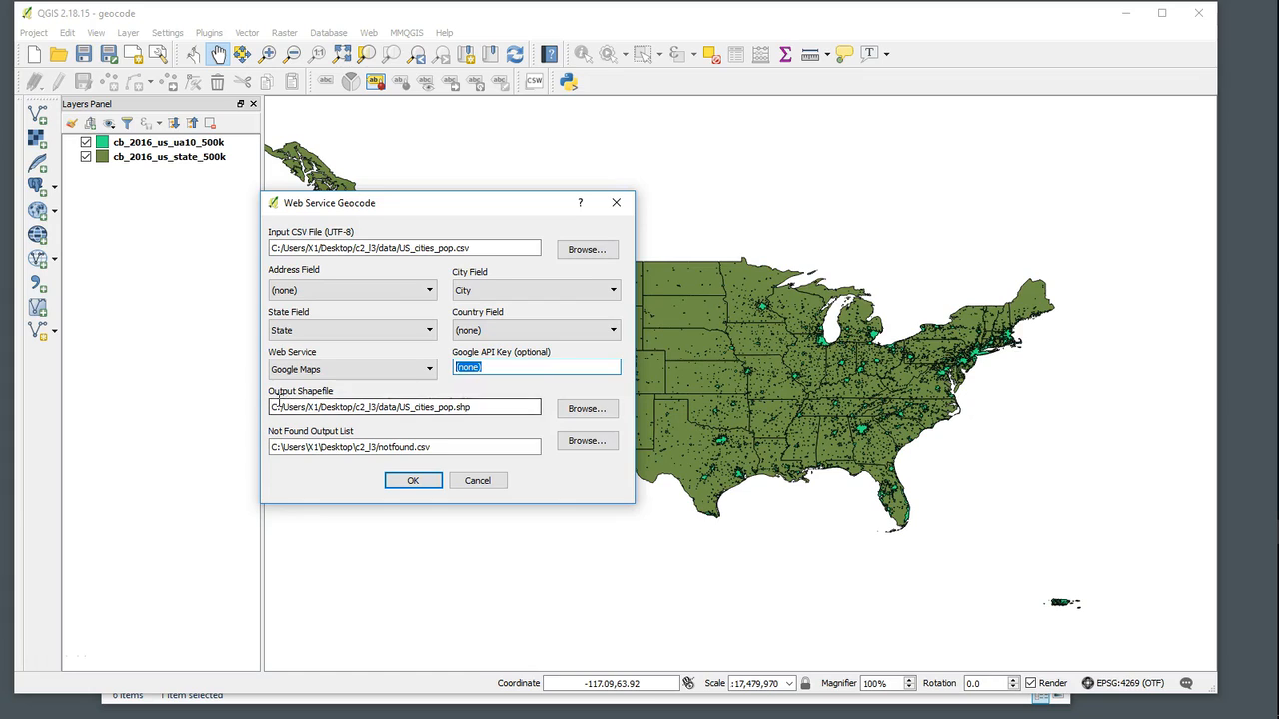
- Set the output shapefile to US_cities_pop.shp inside the c2_l3 exports folder
click(589, 411)
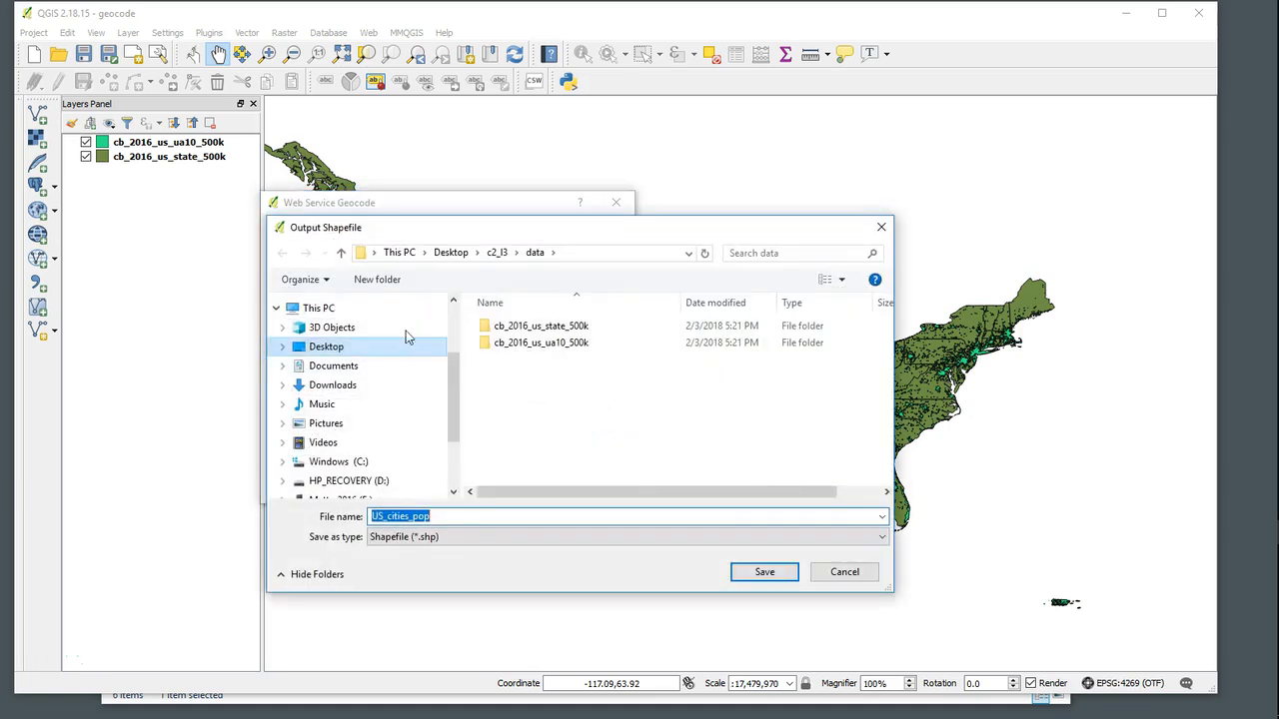
click(497, 253)
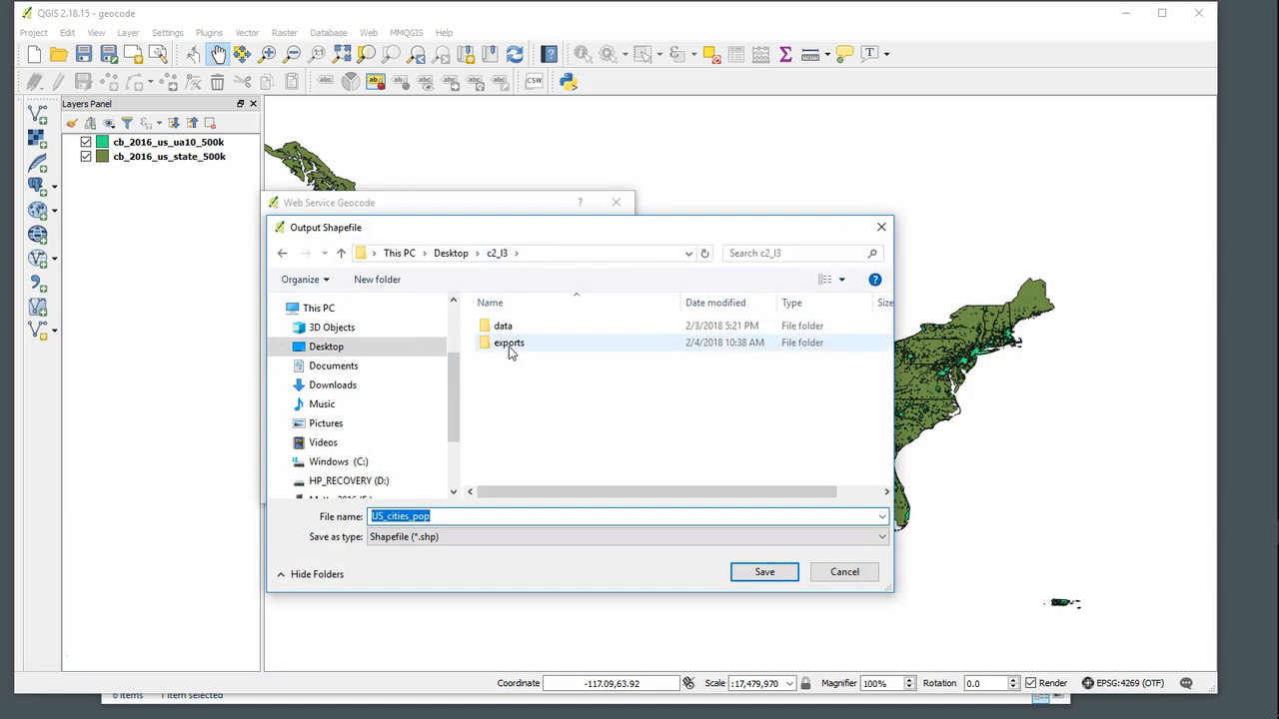
click(509, 345)
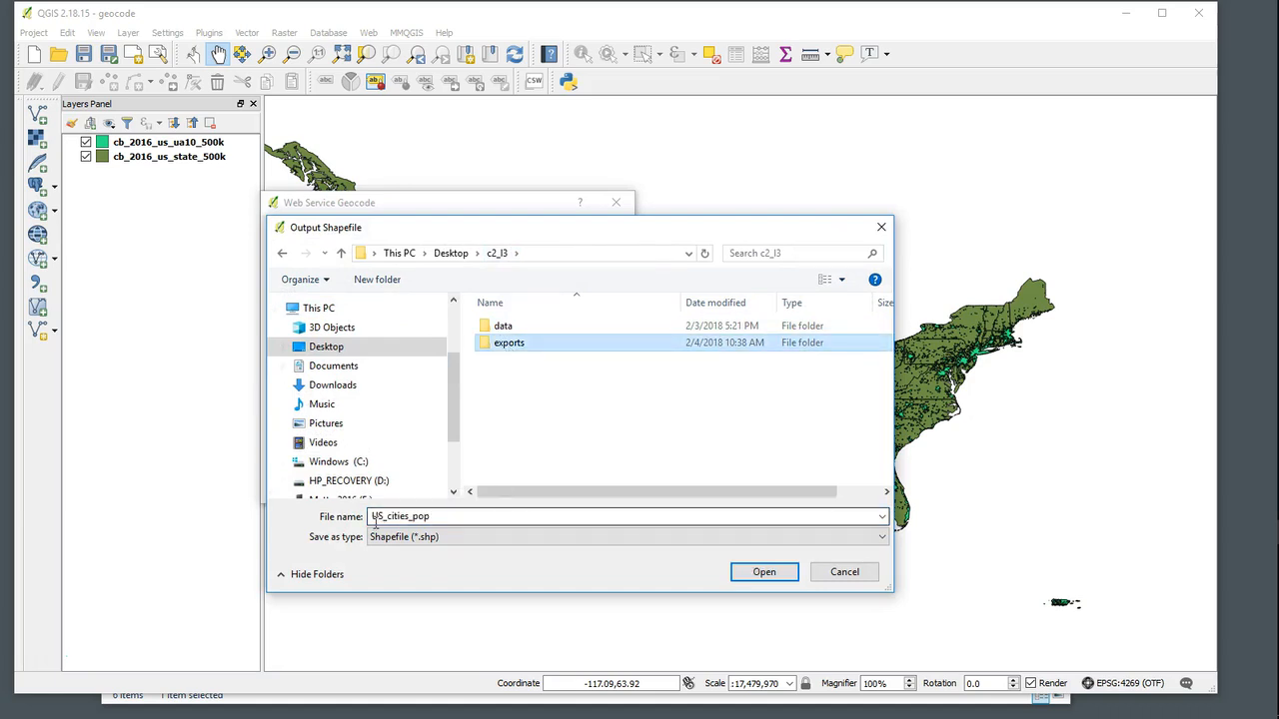
click(767, 575)
click(773, 578)
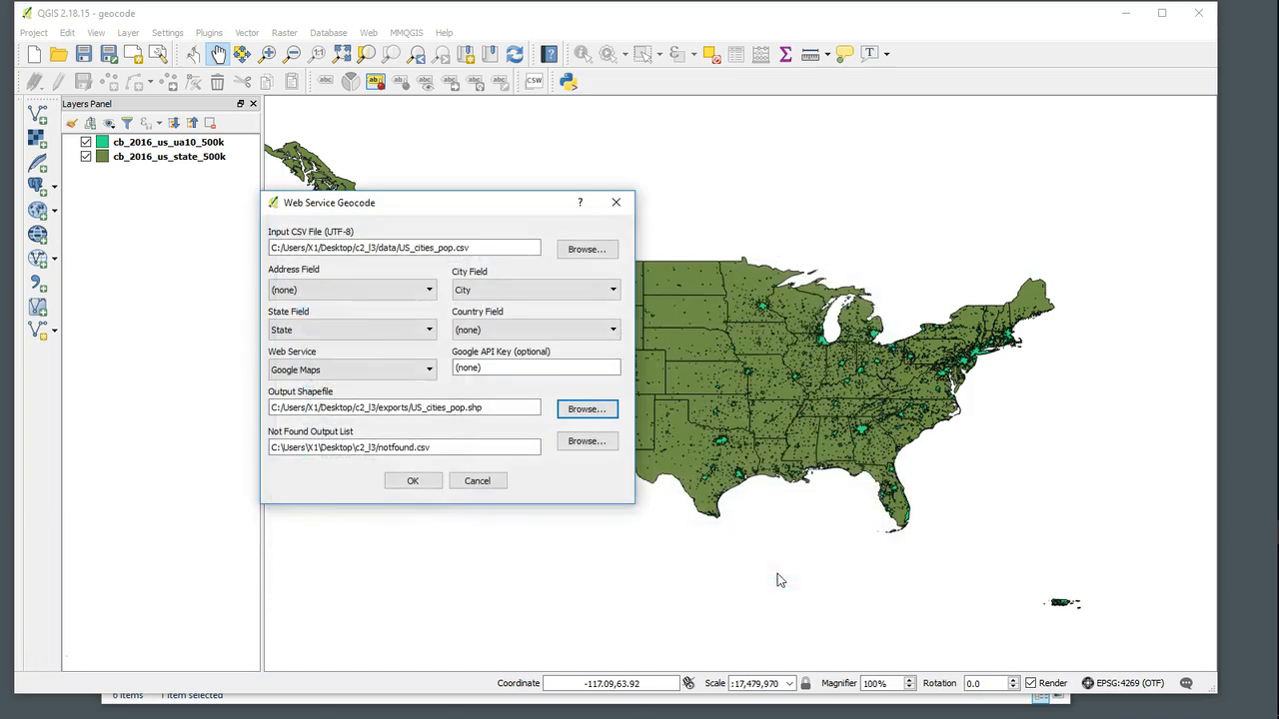
- Set the not-found output list to notfound.csv inside the c2_l3 exports folder
click(292, 448)
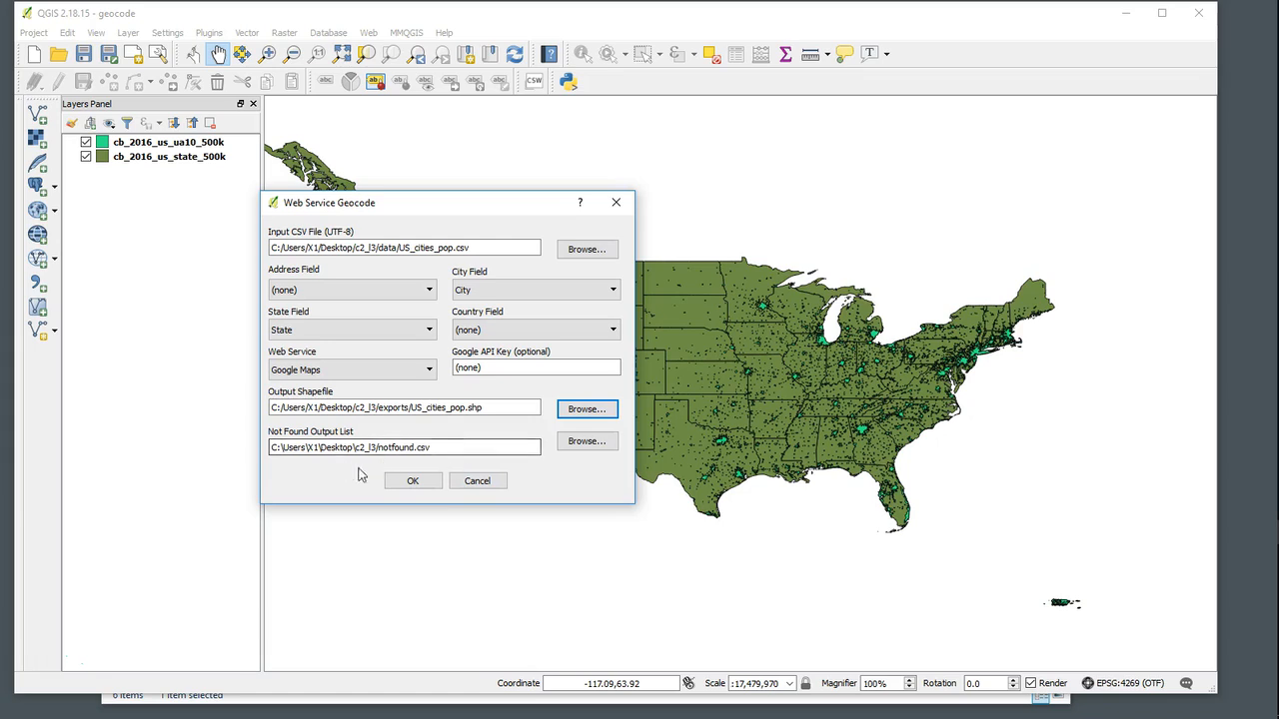
click(586, 443)
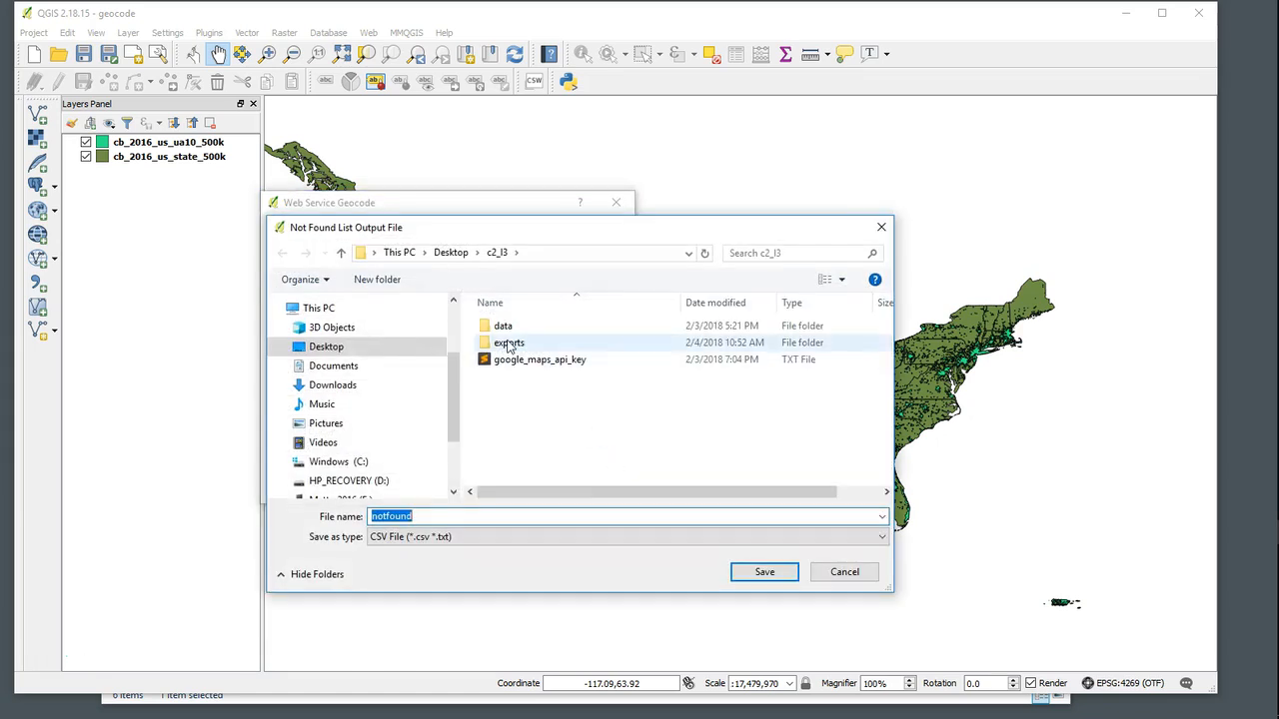
click(507, 344)
click(763, 573)
click(763, 573)
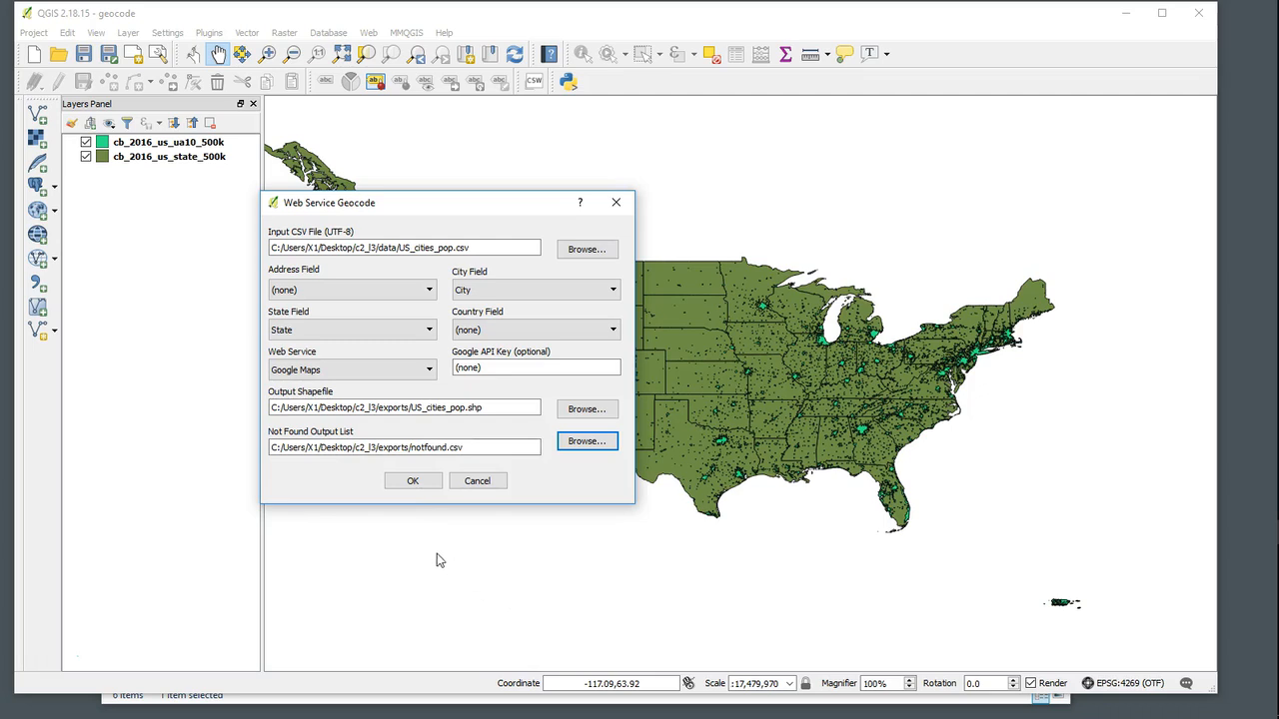
- Enter the Google Maps API key in its field and run the geocoding
drag(501, 369, 449, 370)
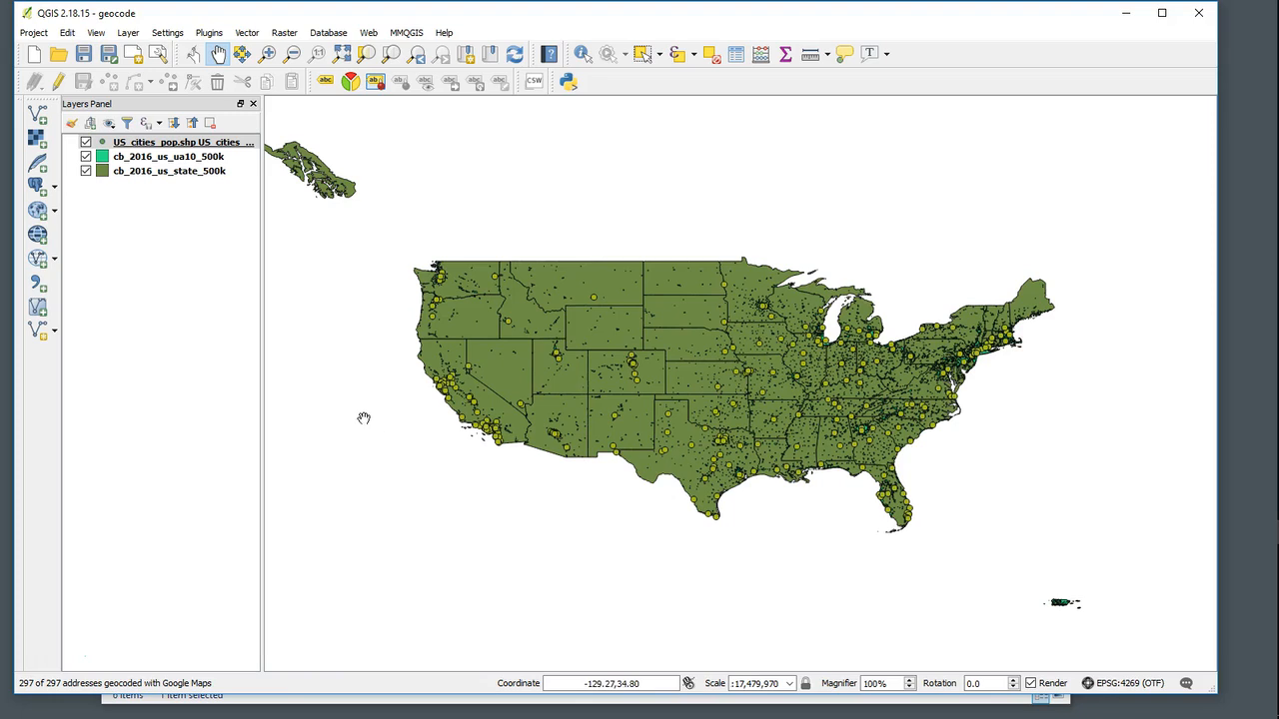
- Open the attribute table of the geocoded US_cities_pop layer to inspect its records, then close it
right_click(197, 147)
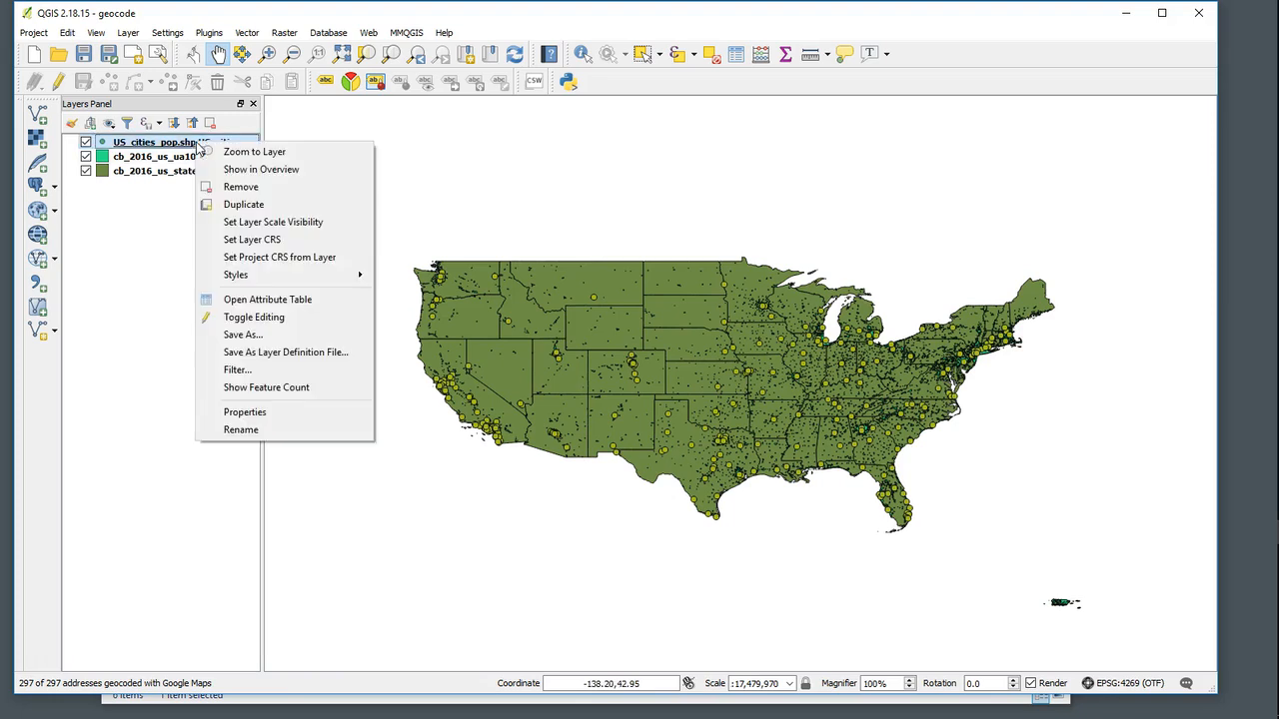
click(262, 300)
drag(489, 520, 534, 532)
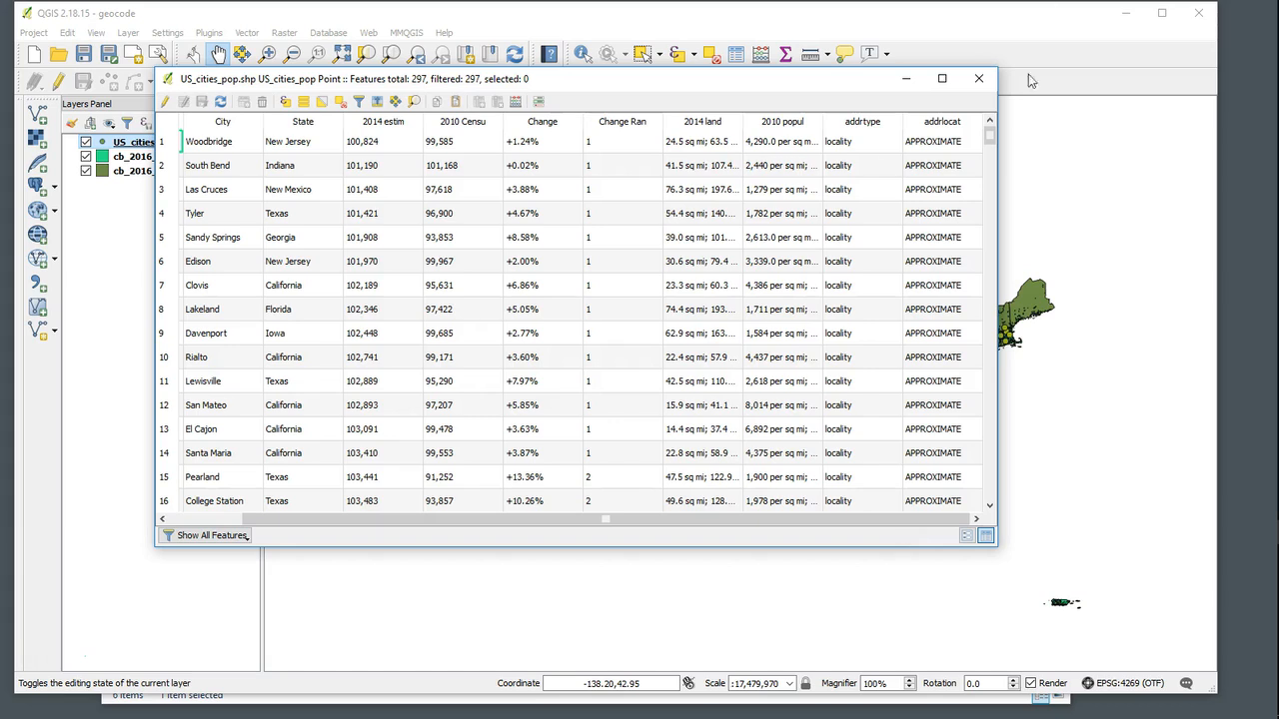
click(978, 78)
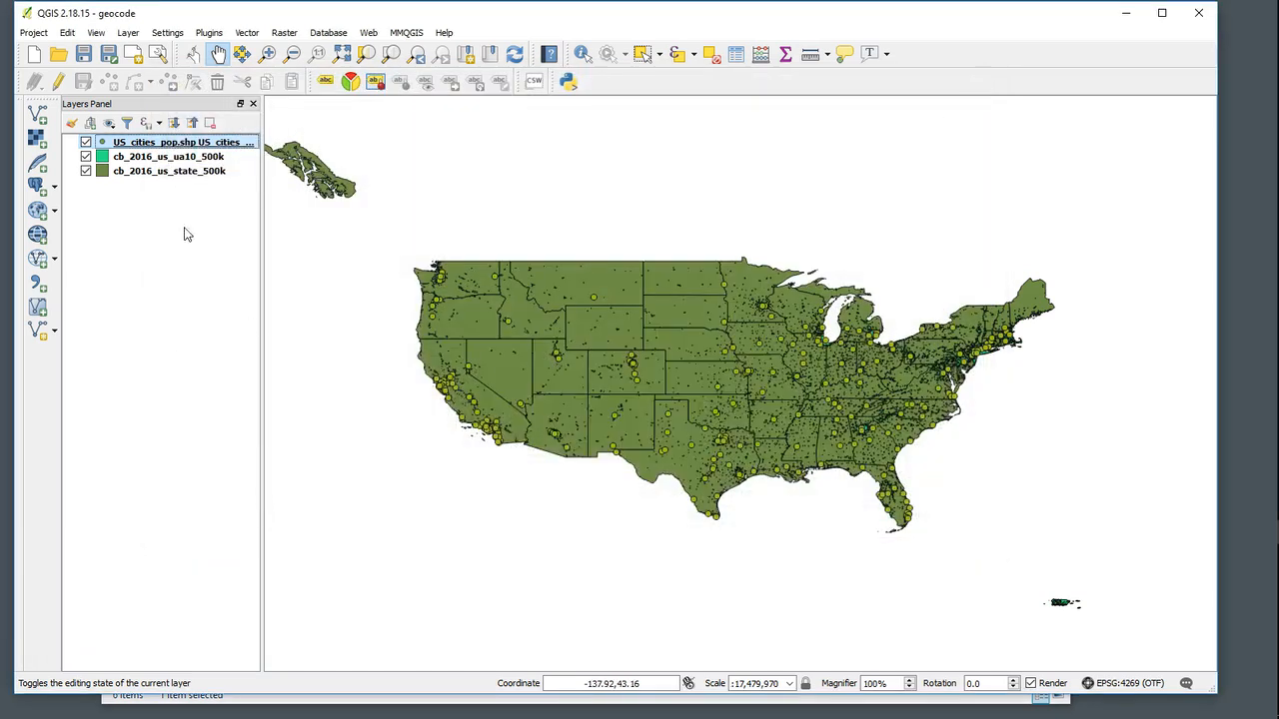
- Brighten the US_cities_pop point marker color to #cfec26 in the layer style properties and apply it
right_click(198, 148)
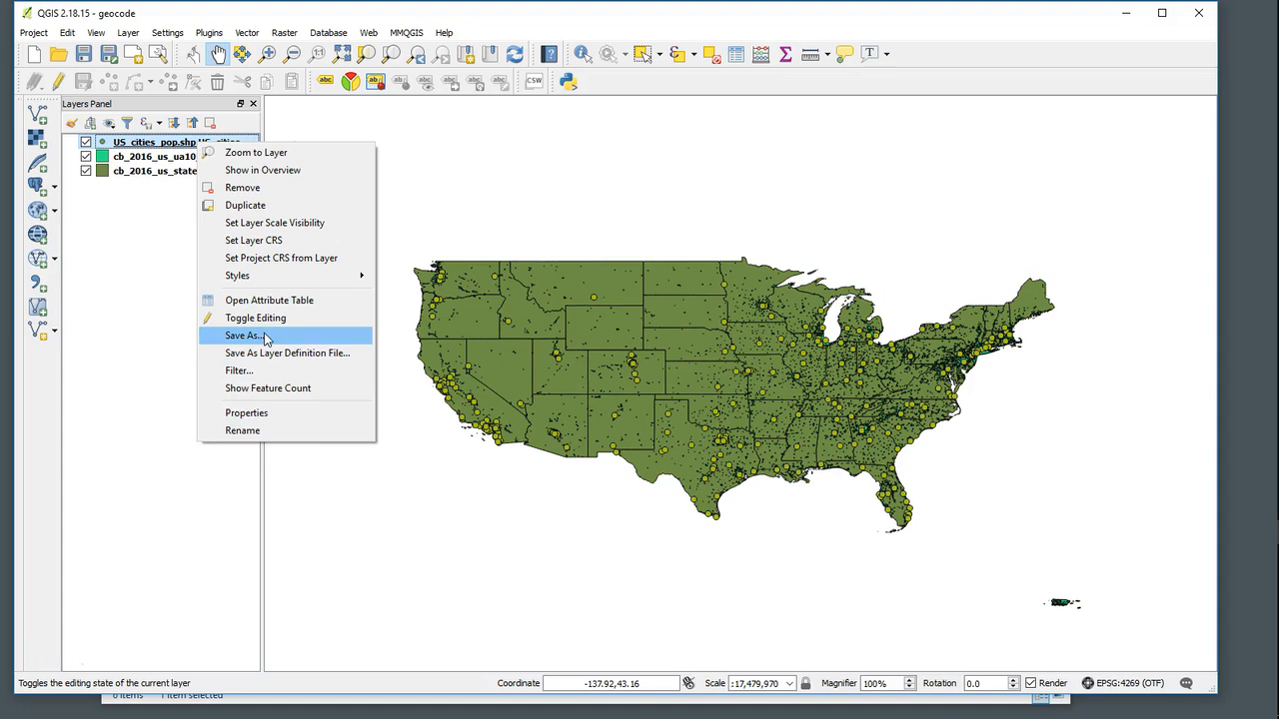
click(255, 417)
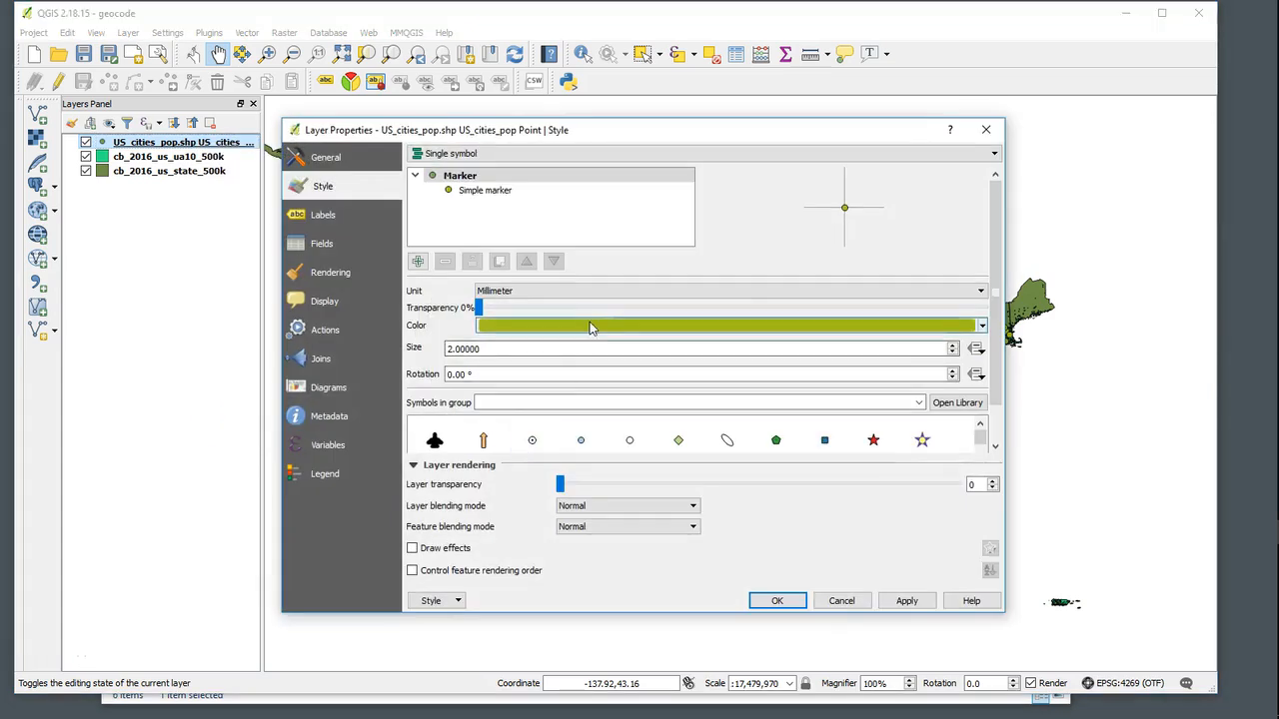
click(590, 327)
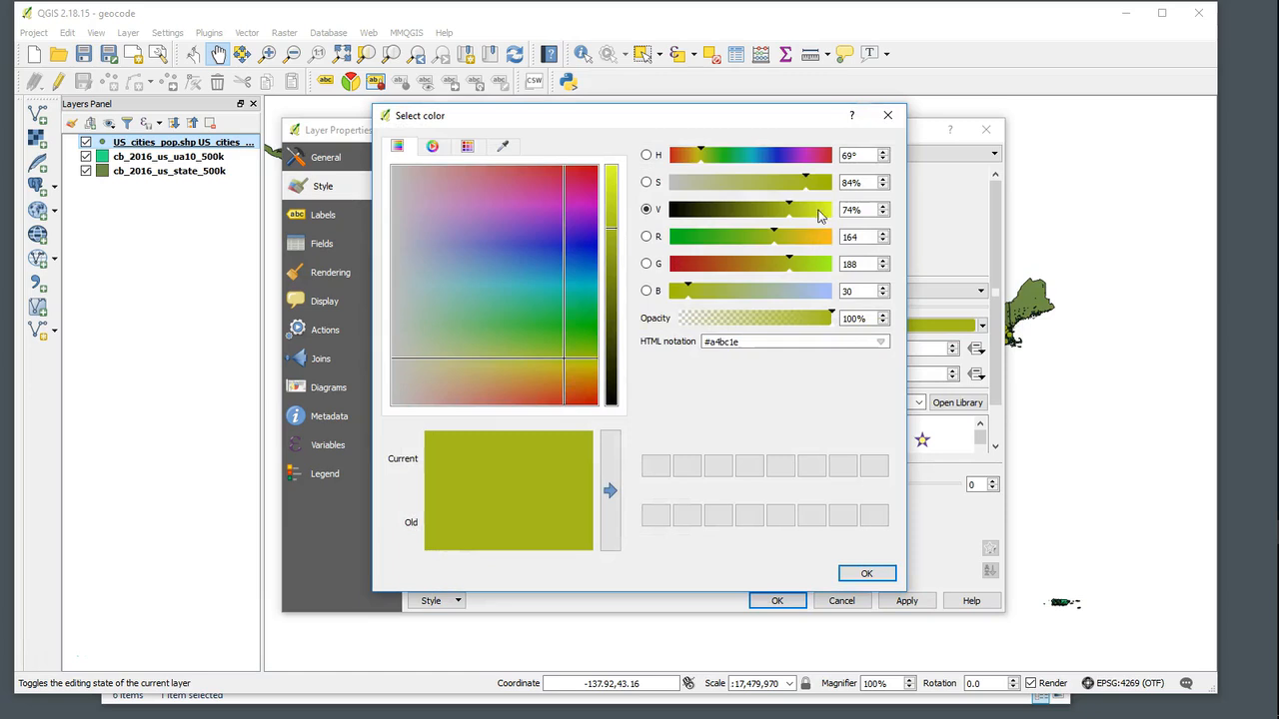
drag(798, 210, 822, 208)
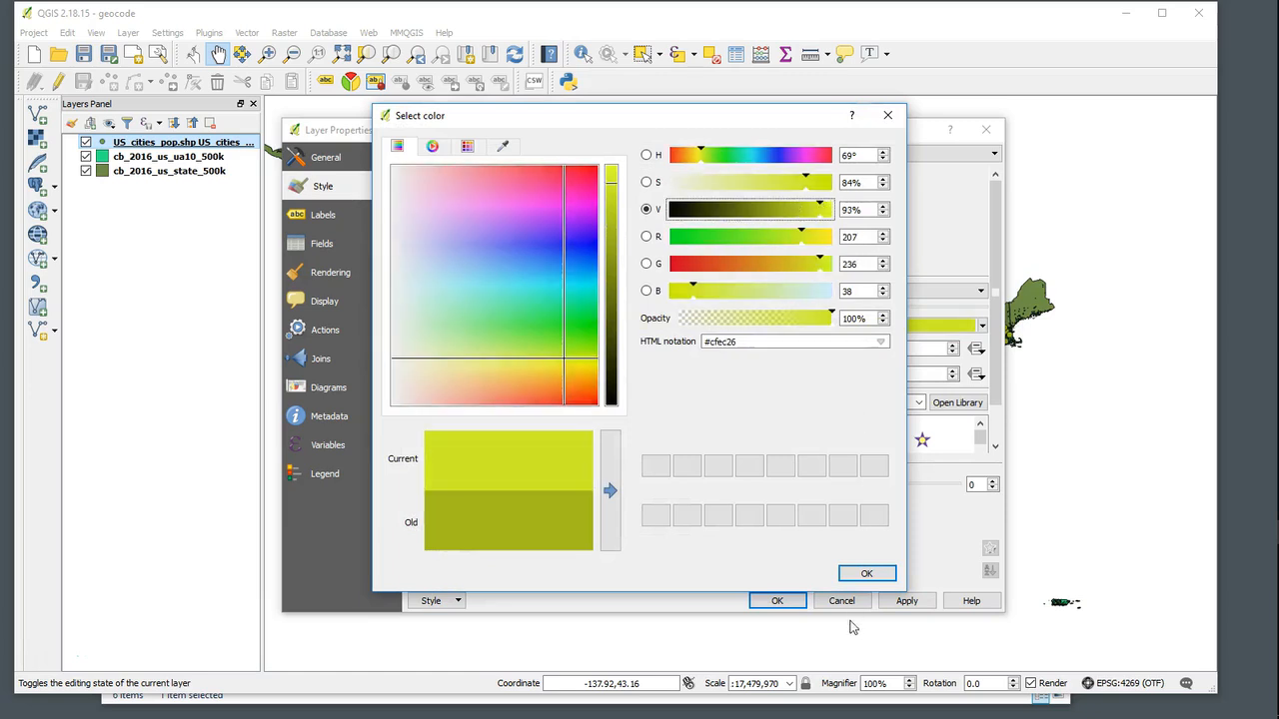
click(865, 573)
click(904, 603)
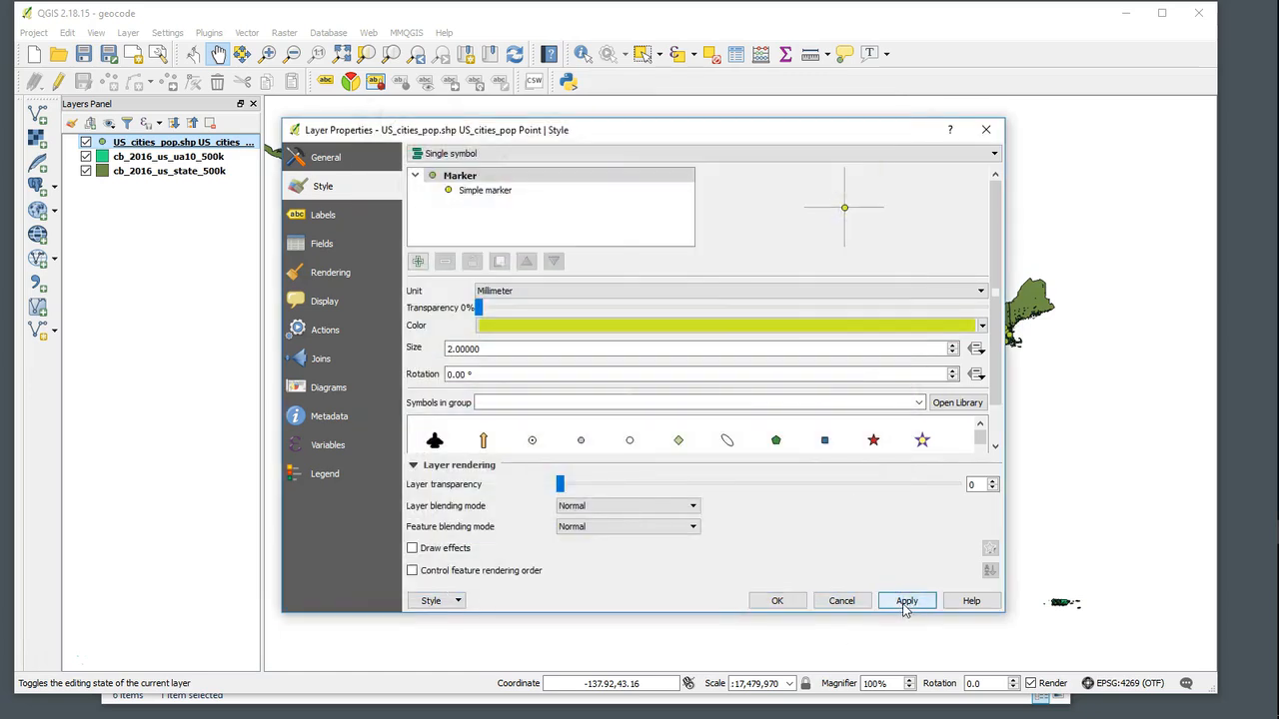
click(776, 600)
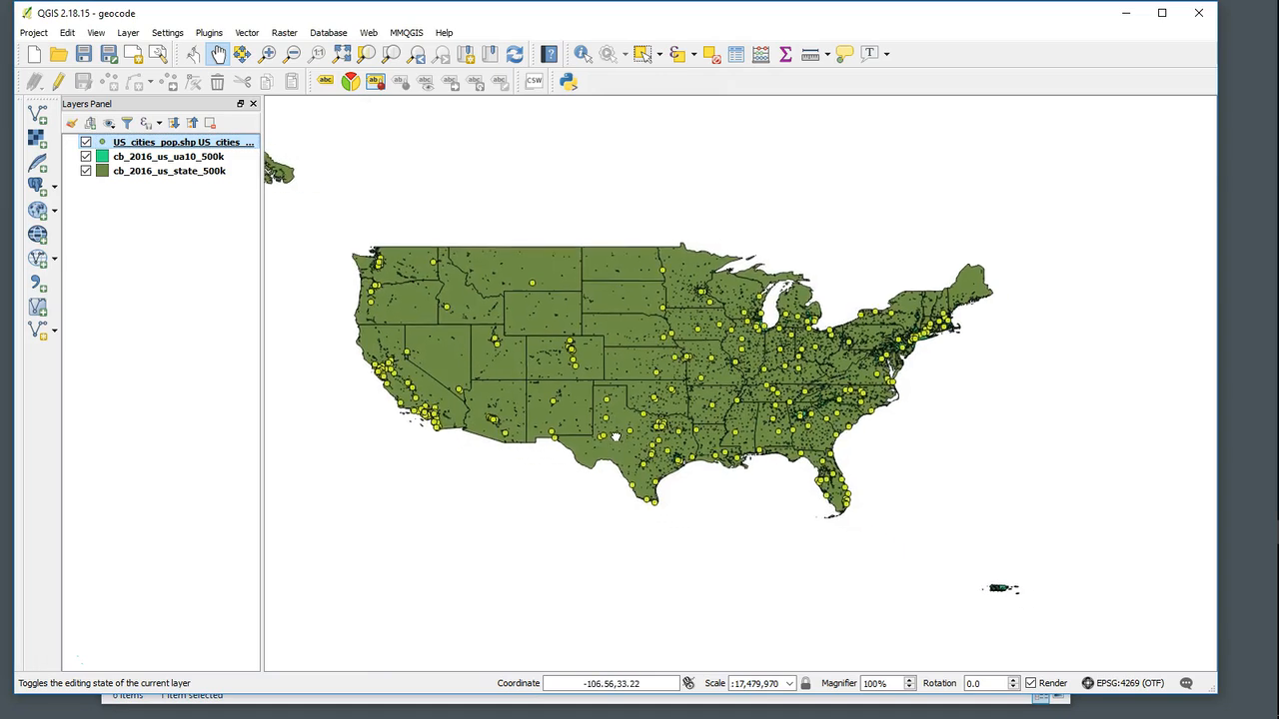
- Zoom and pan across the map to examine the geocoded city points
scroll(703, 420, down, 1)
scroll(705, 425, up, 2)
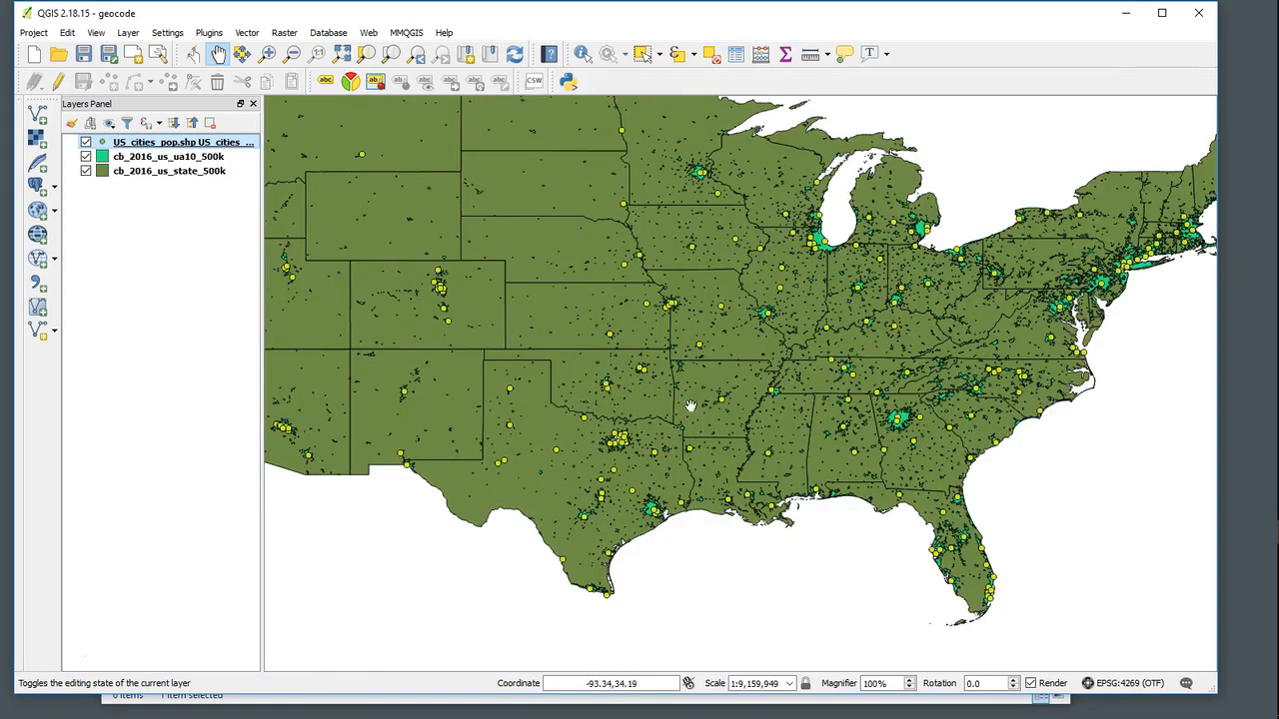
drag(685, 443, 735, 492)
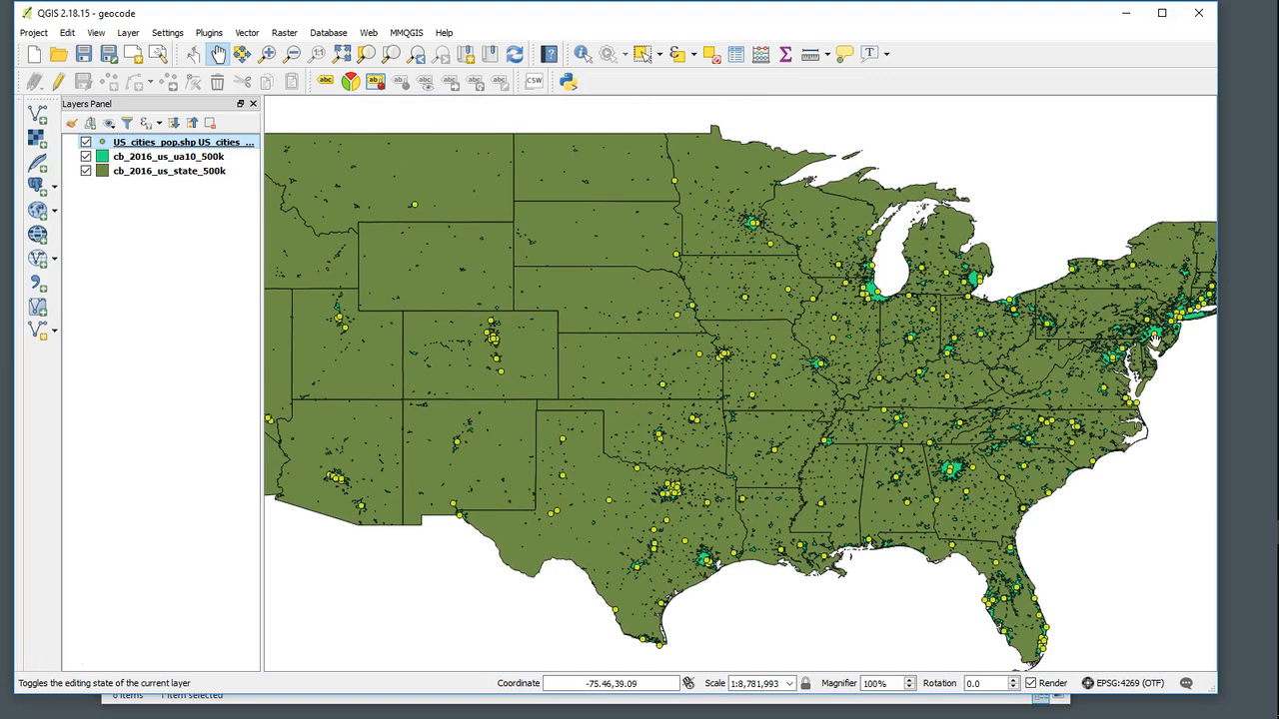
drag(802, 497, 936, 502)
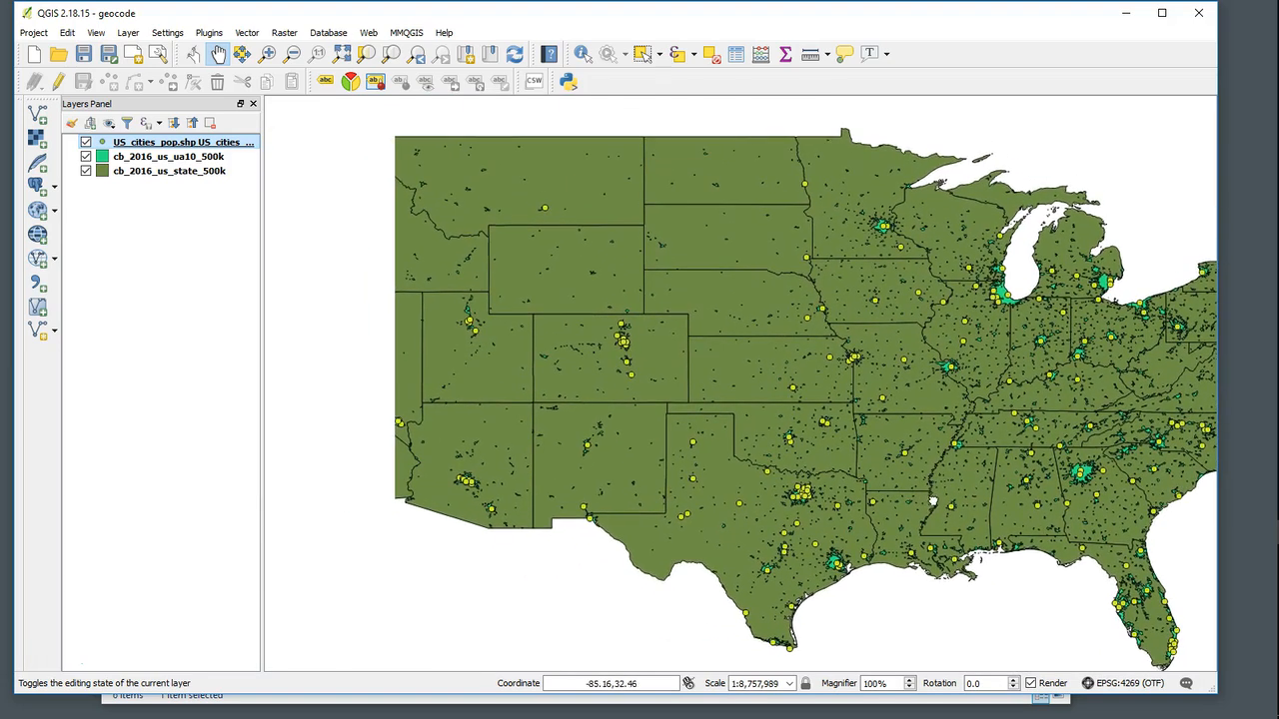
drag(724, 468, 805, 483)
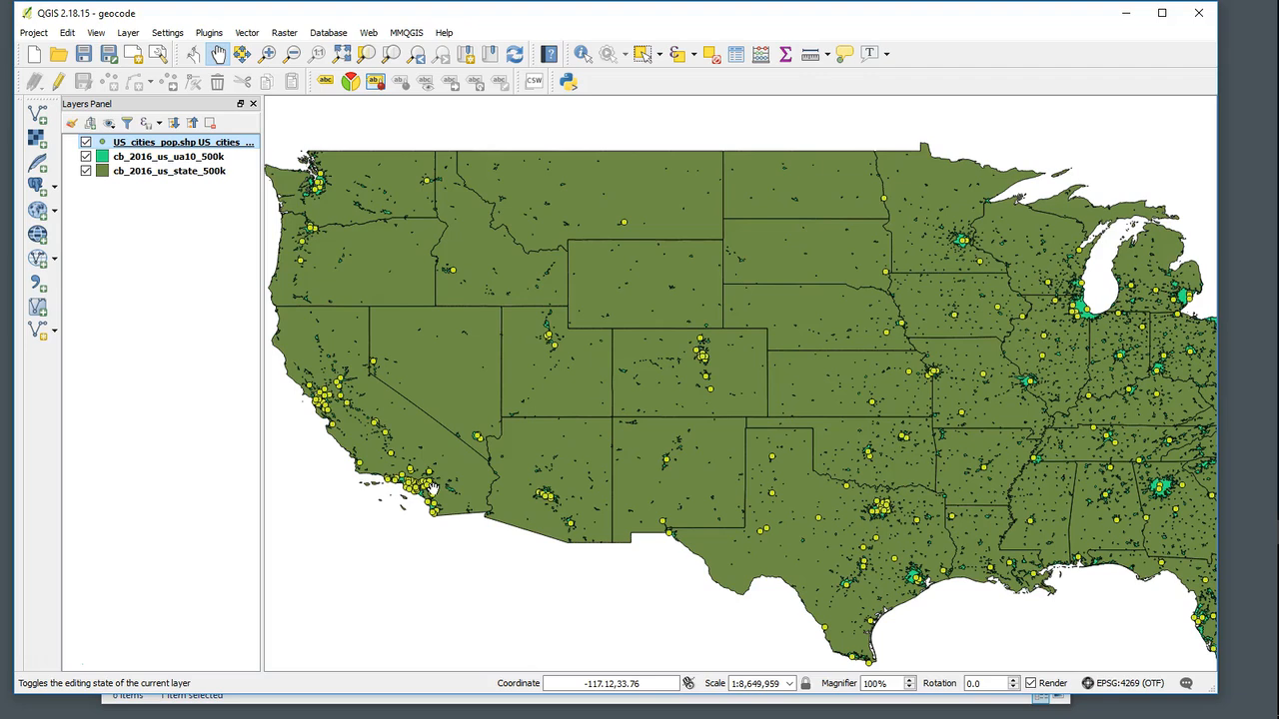
drag(1004, 325, 657, 302)
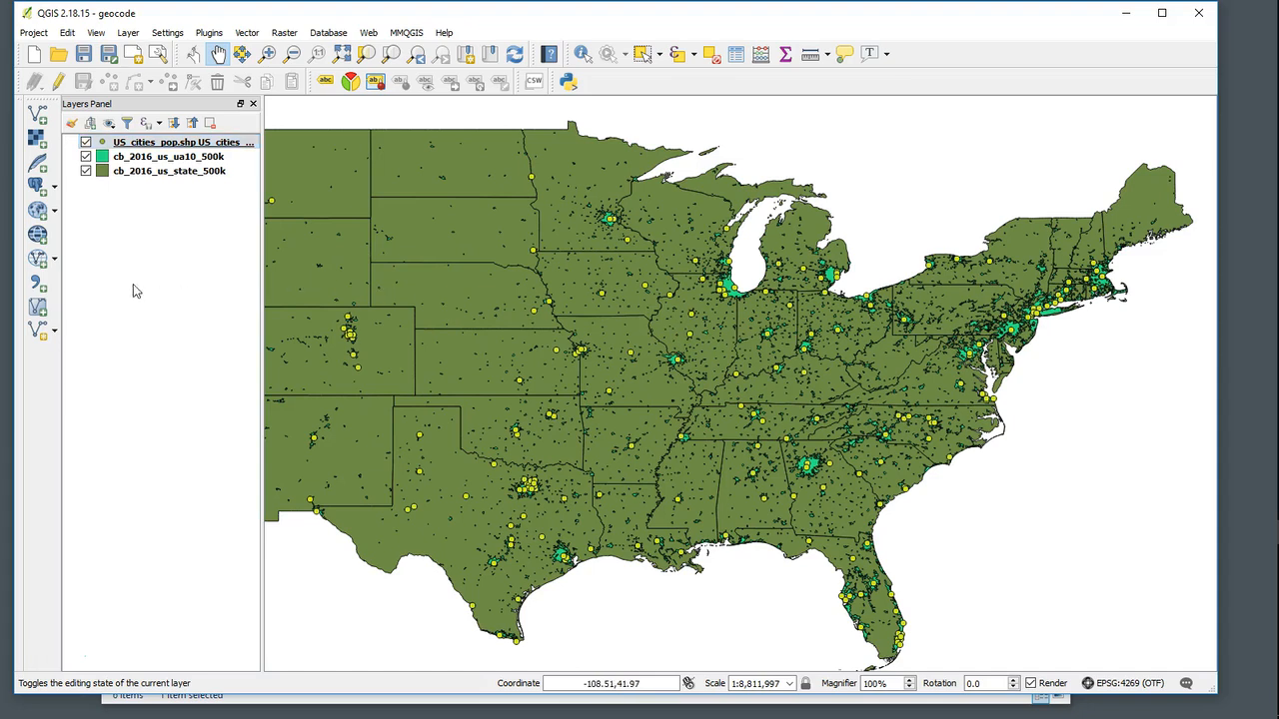
- Save the project
click(33, 32)
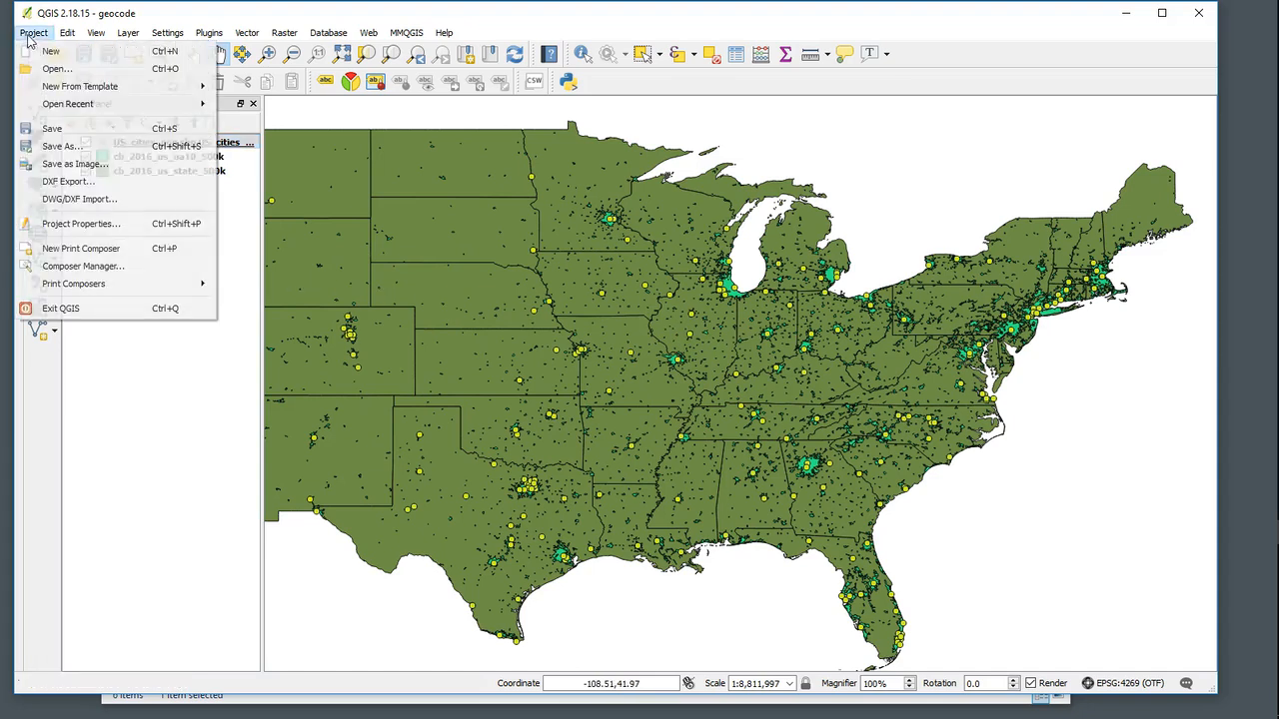
click(53, 128)
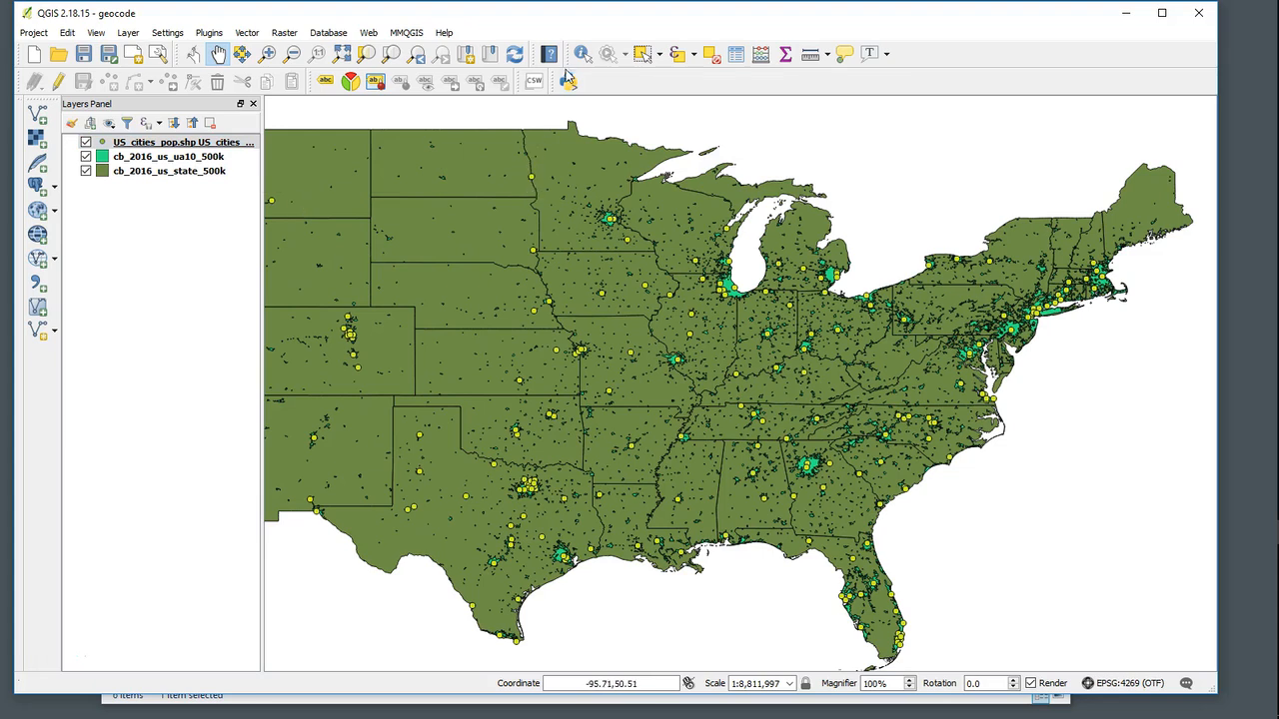
- Use the Field Calculator to add a new decimal field x_coord with precision 1, calculated from the $x expression
mouse_move(566, 53)
mouse_down()
mouse_move(550, 192)
mouse_move(353, 213)
mouse_up()
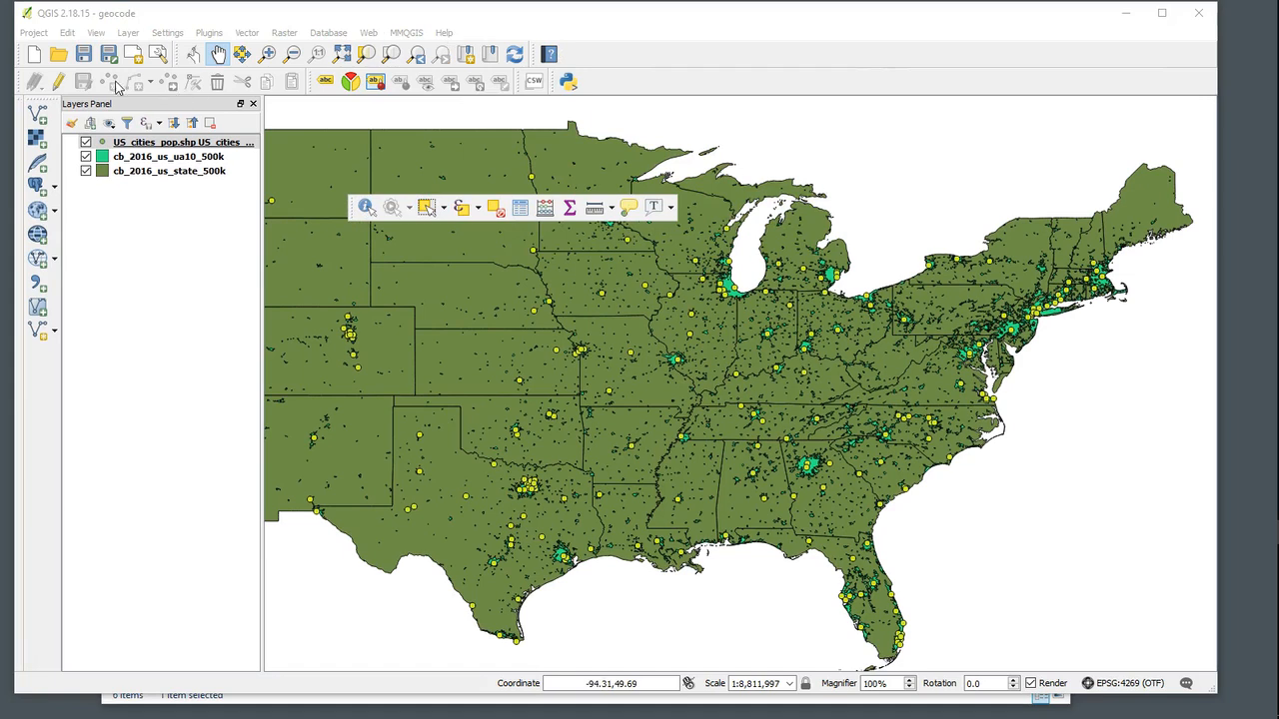
click(547, 209)
drag(442, 104, 416, 128)
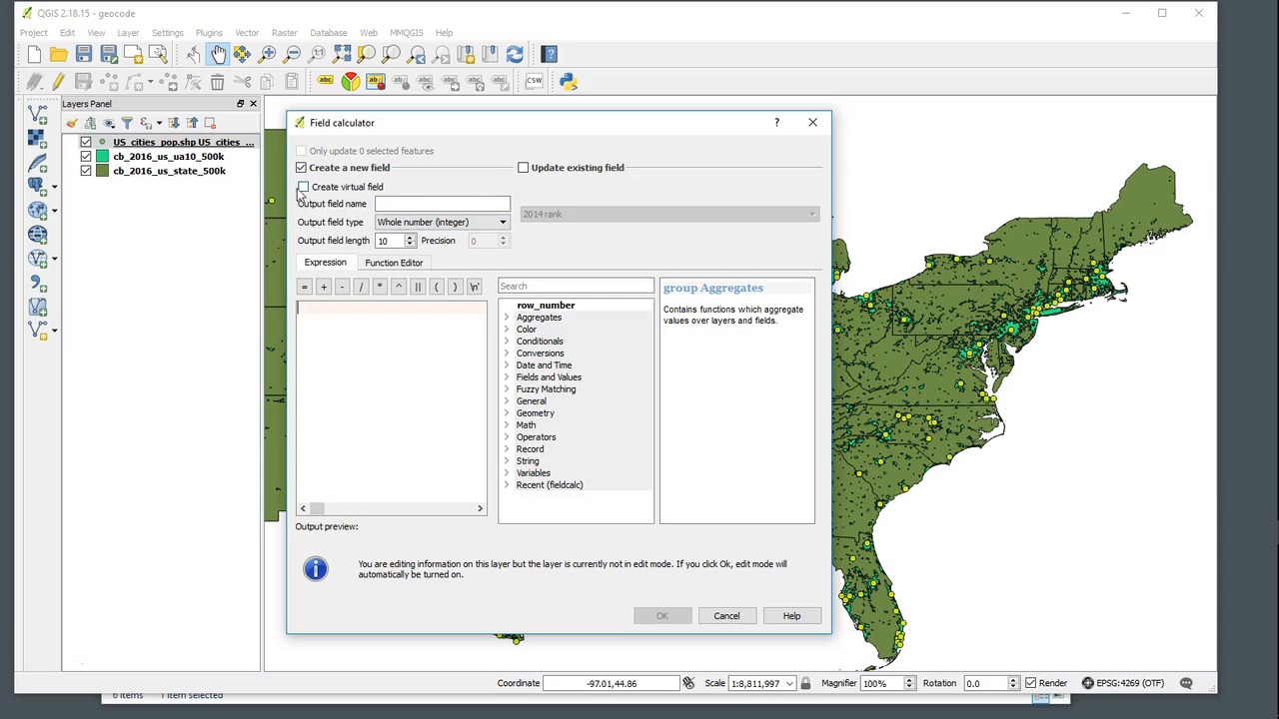
click(390, 205)
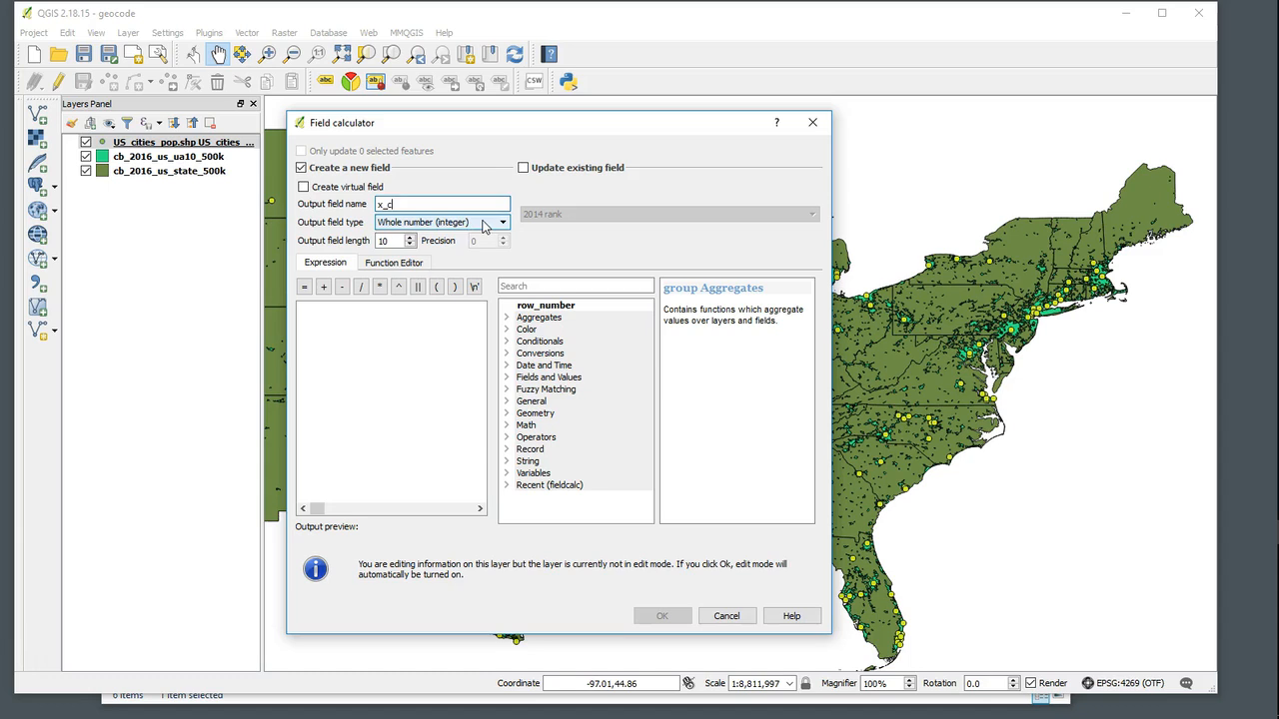
click(477, 230)
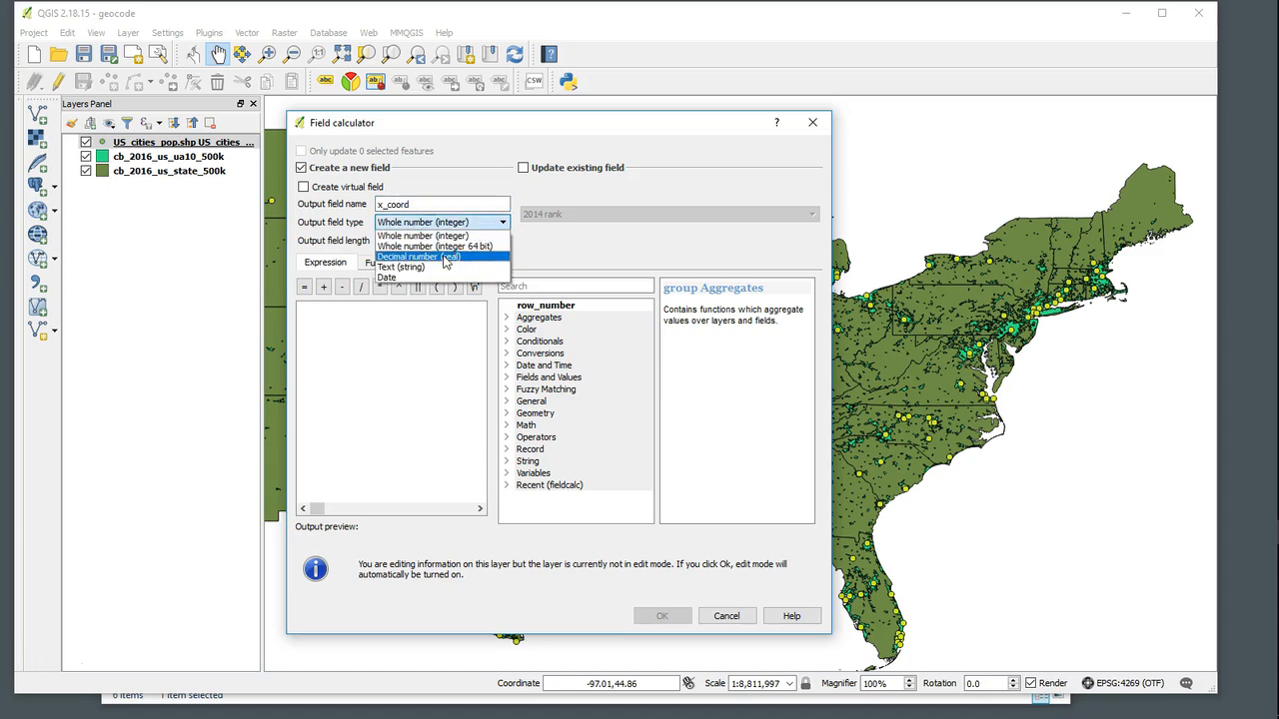
click(445, 257)
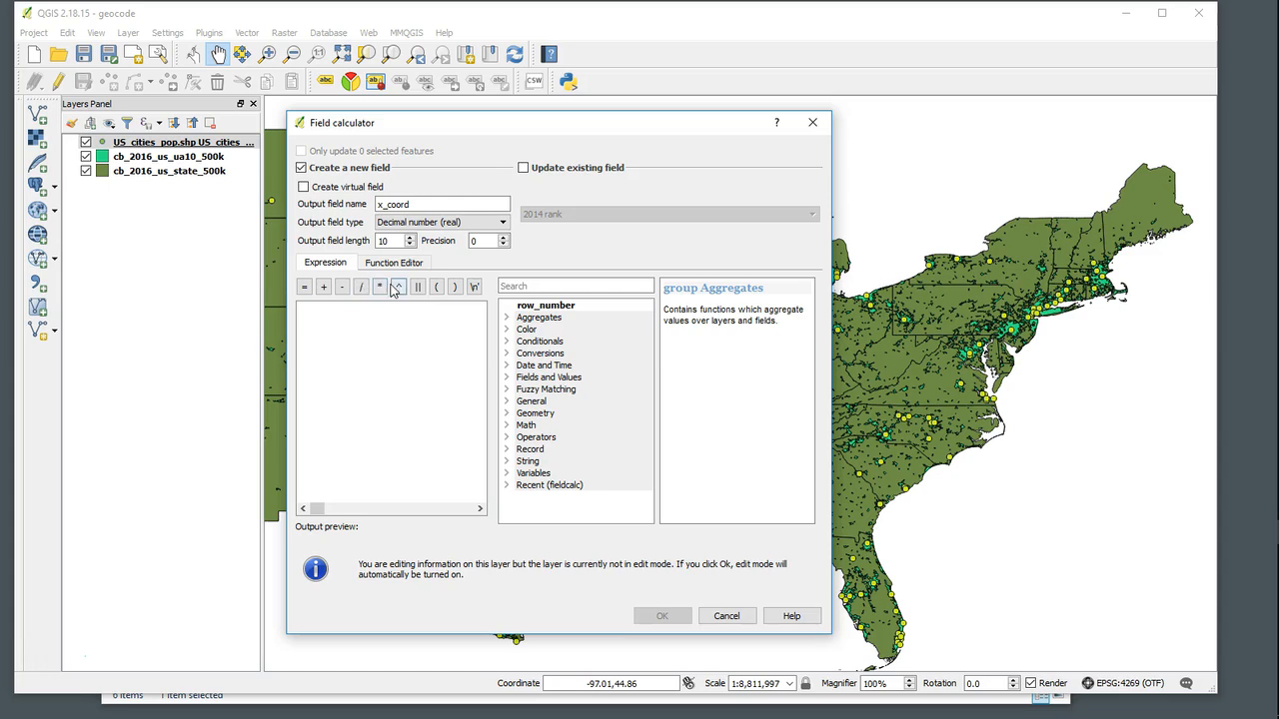
click(477, 240)
drag(480, 242, 459, 242)
click(507, 416)
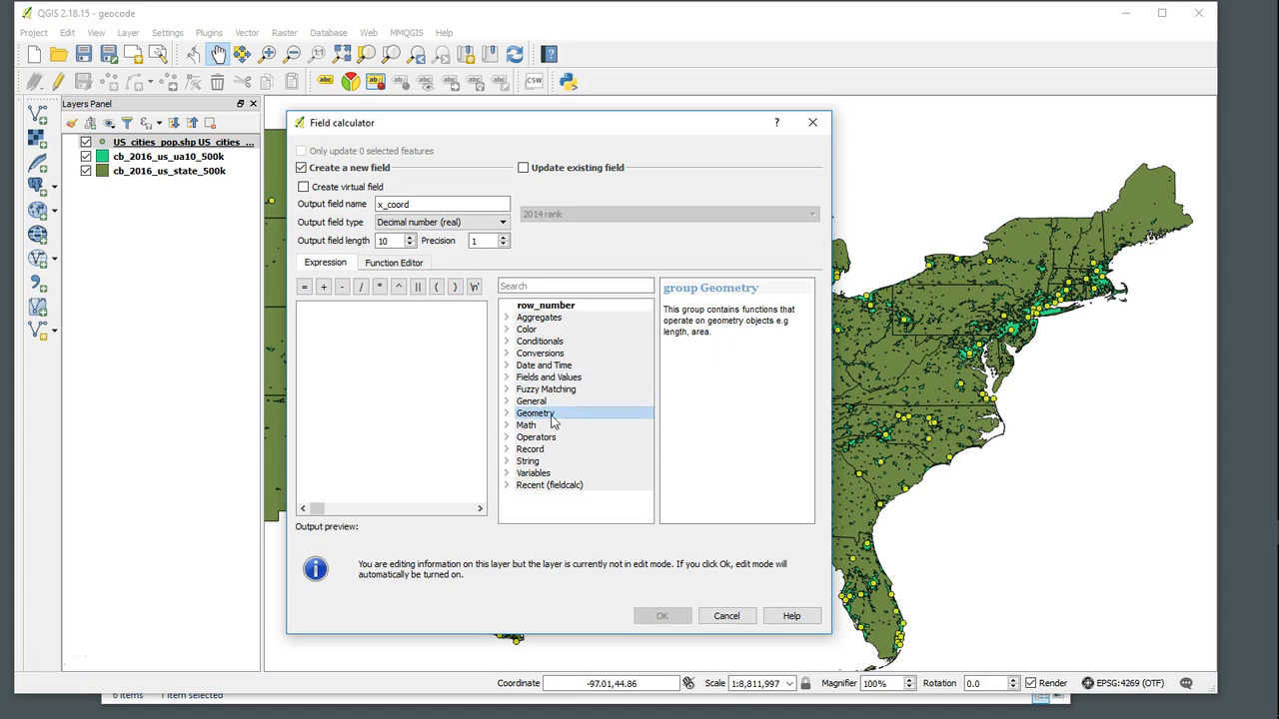
click(507, 413)
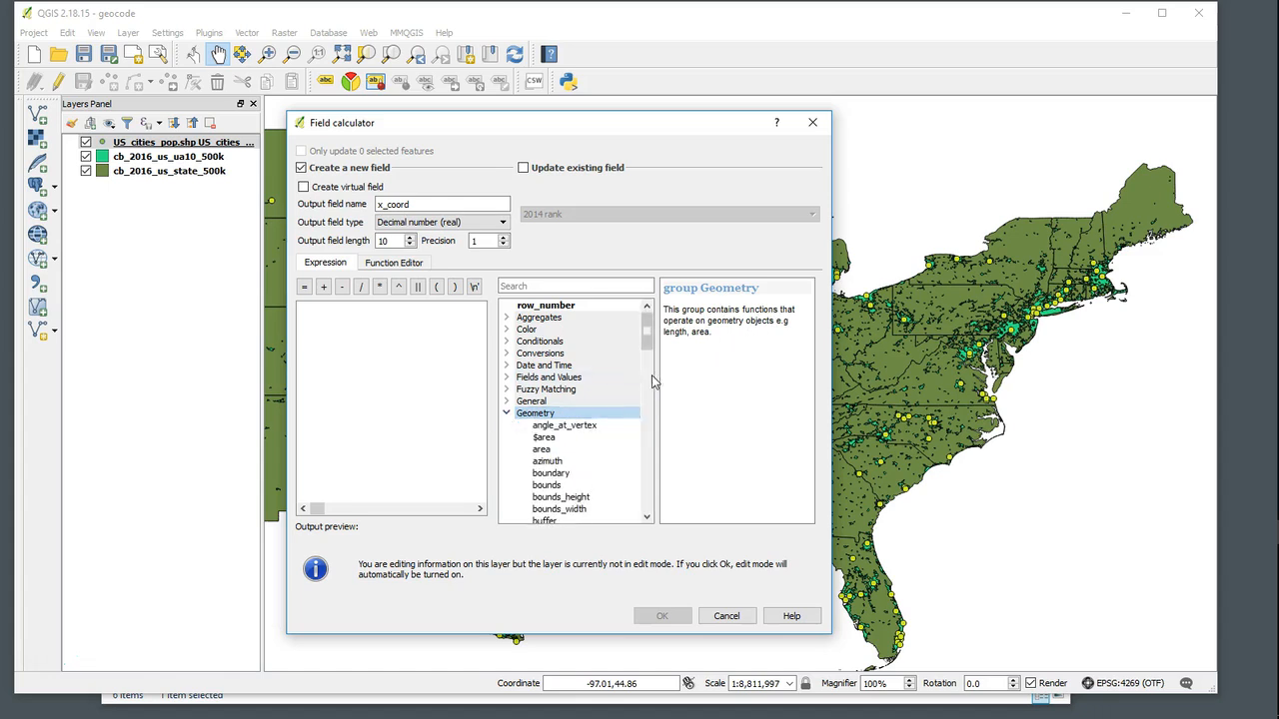
scroll(645, 384, down, 7)
drag(644, 392, 628, 481)
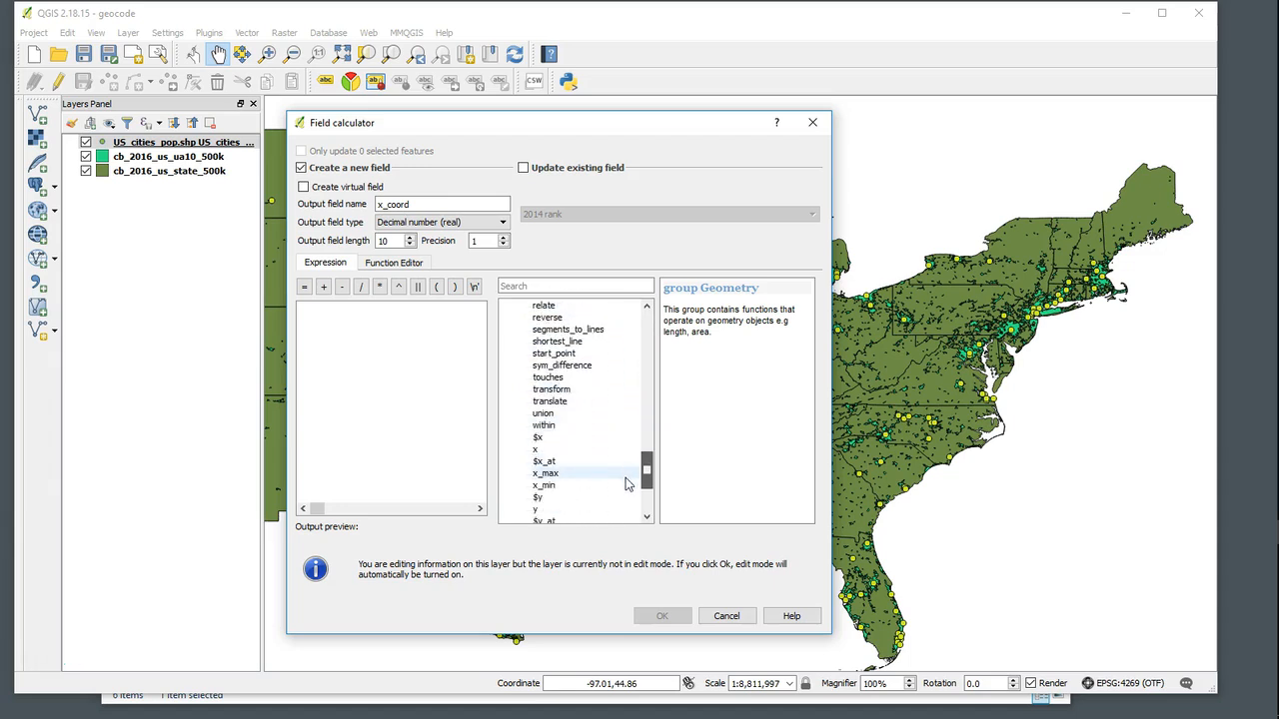
click(538, 438)
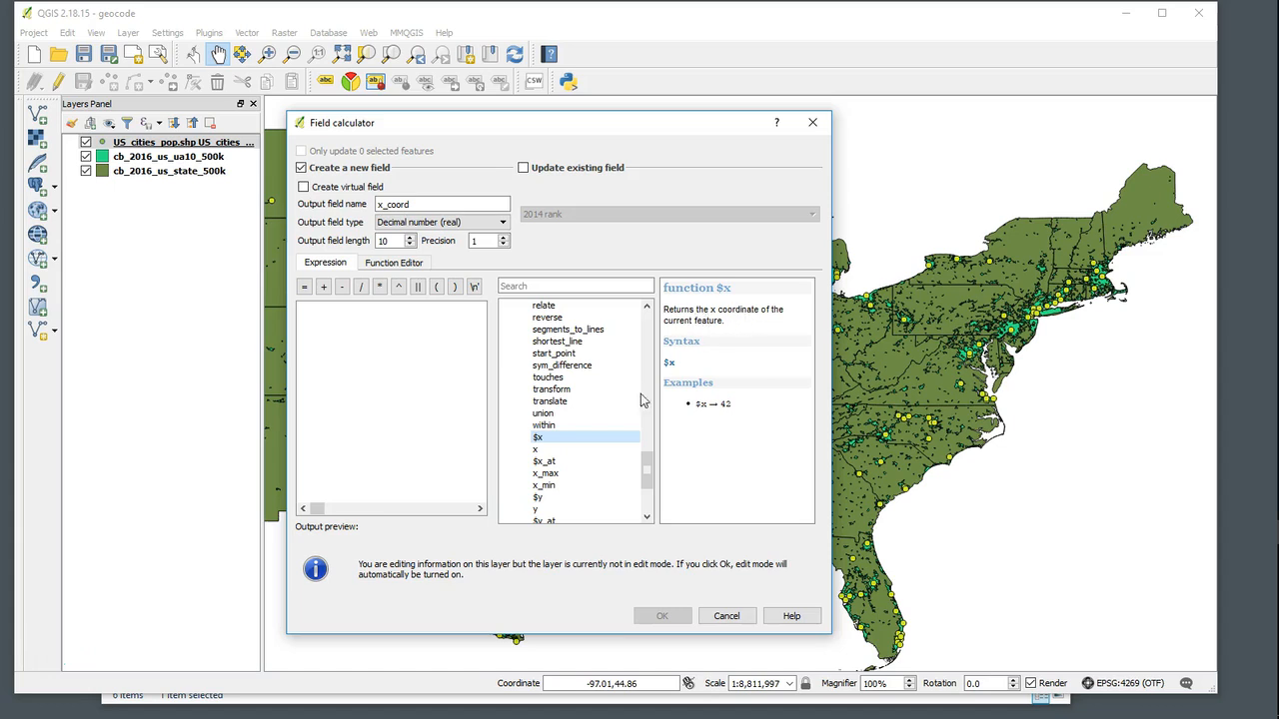
double_click(538, 439)
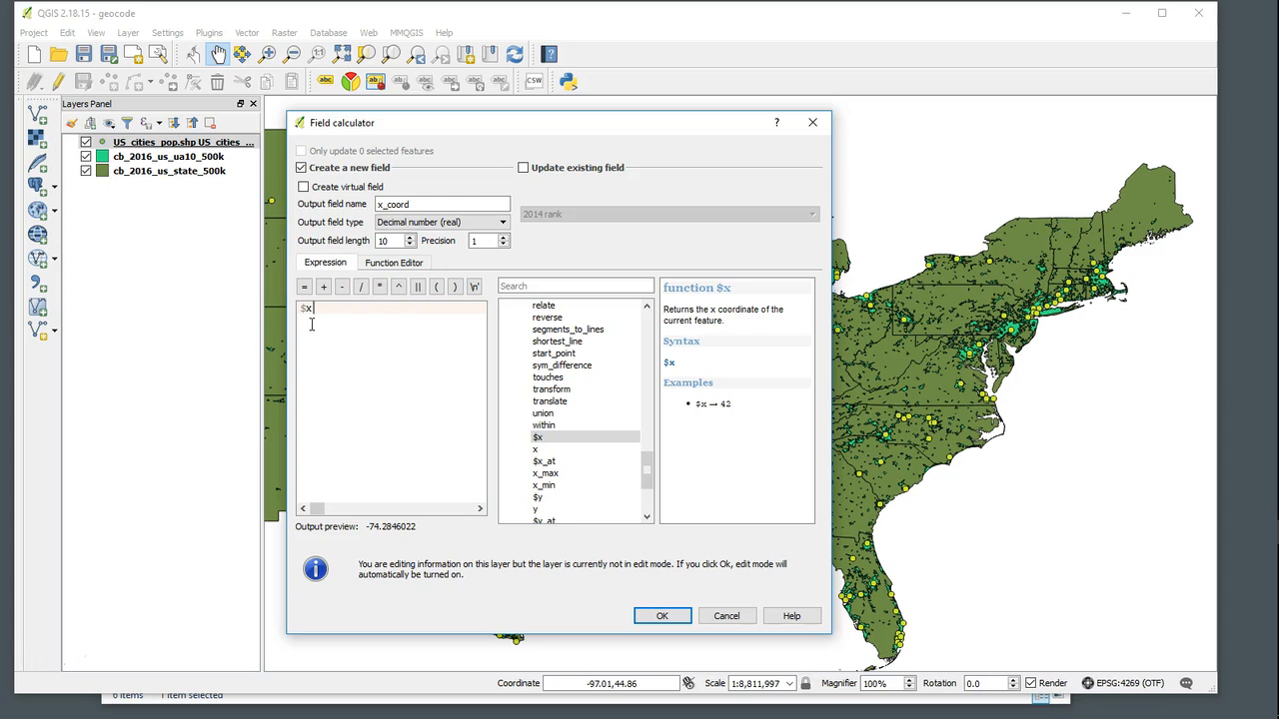
click(657, 613)
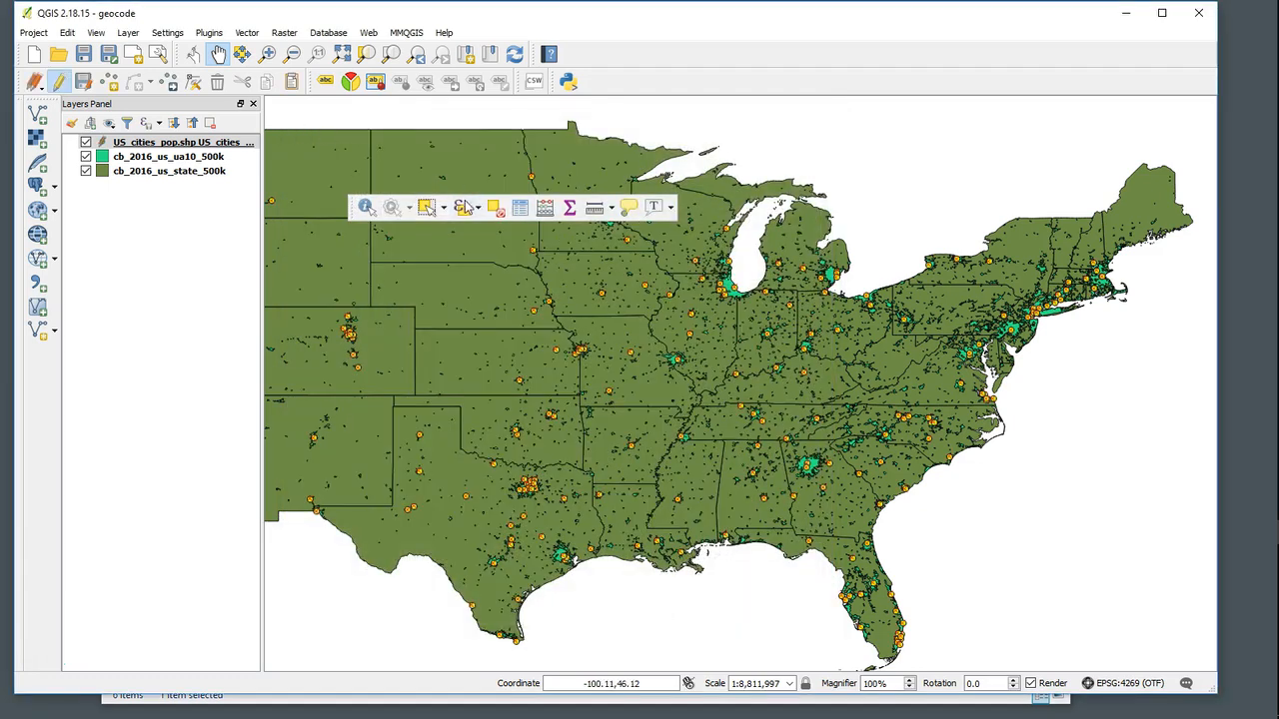
- Open the layer's attribute table to check the new x_coord column, then close it
click(521, 208)
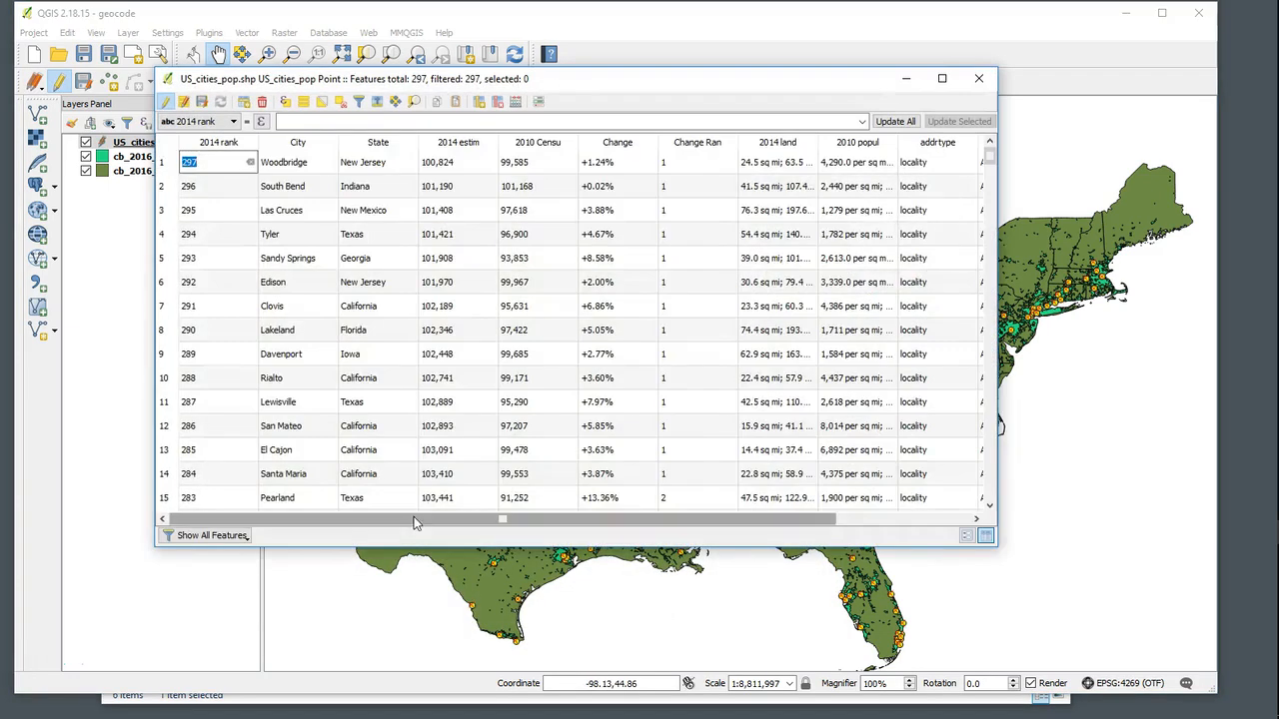
drag(499, 520, 635, 519)
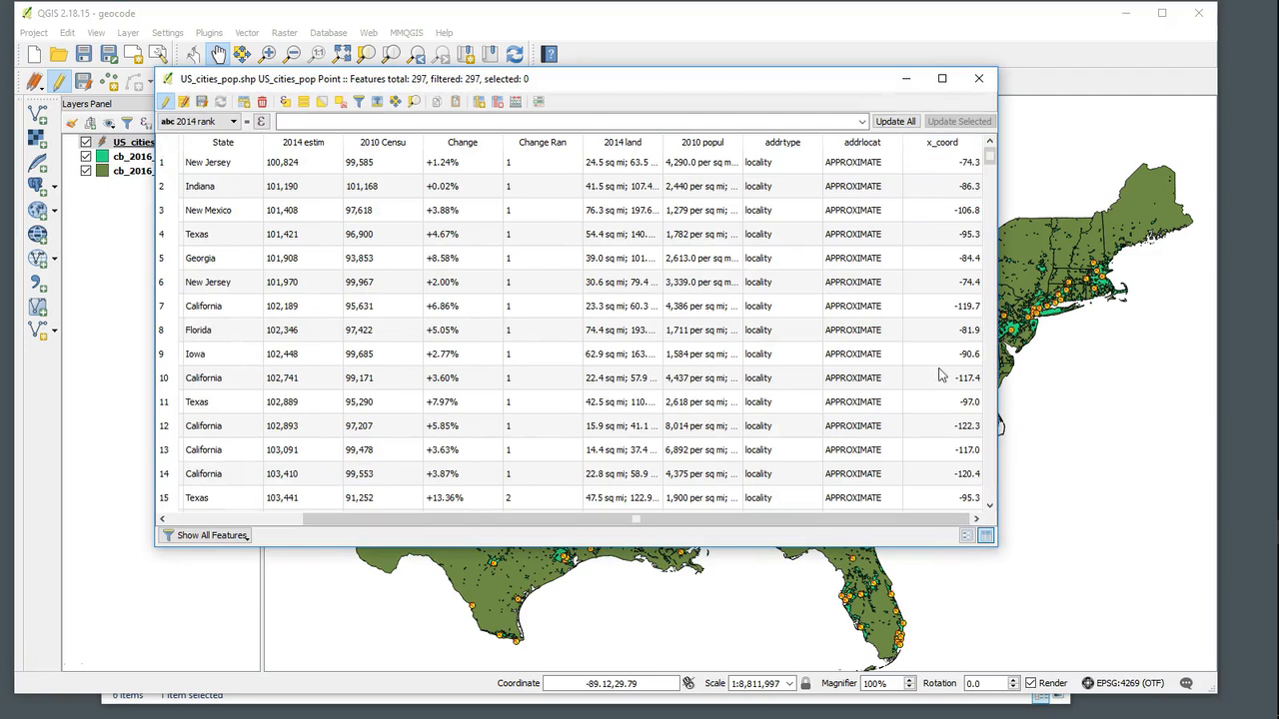
click(978, 78)
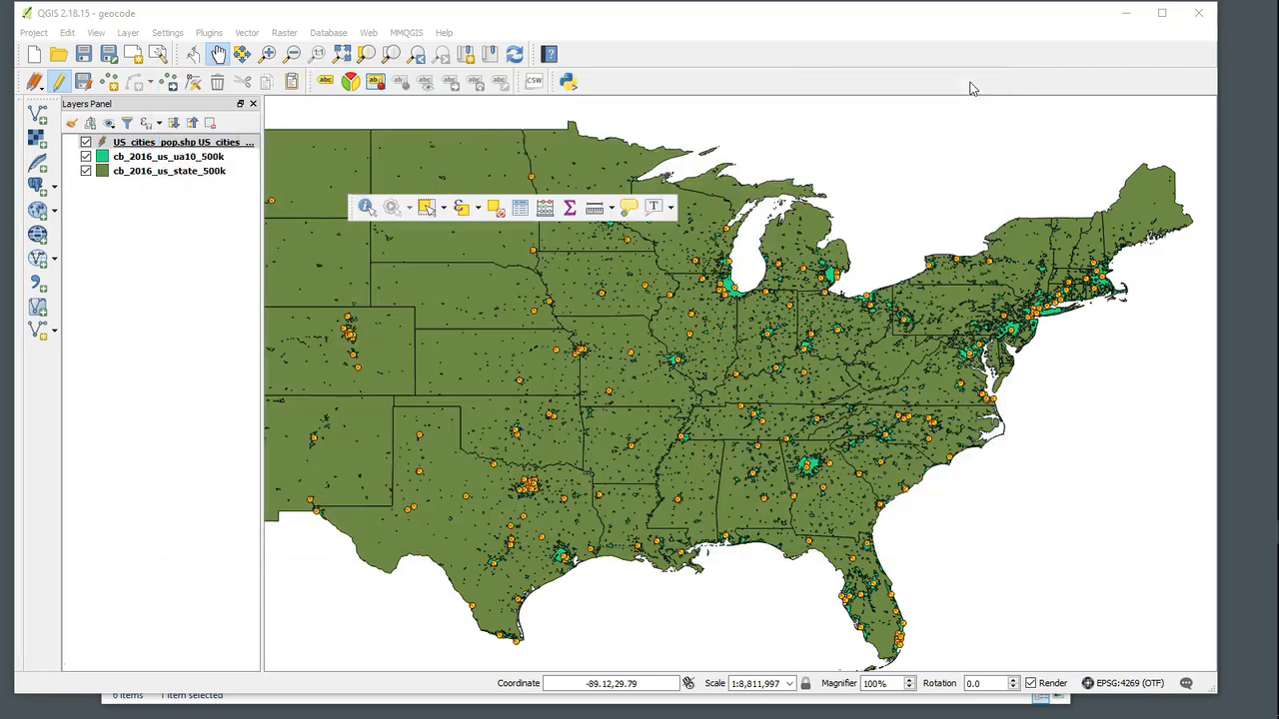
- Use the Field Calculator to add a new decimal field y_coord with precision 1, calculated from the $y expression
click(546, 209)
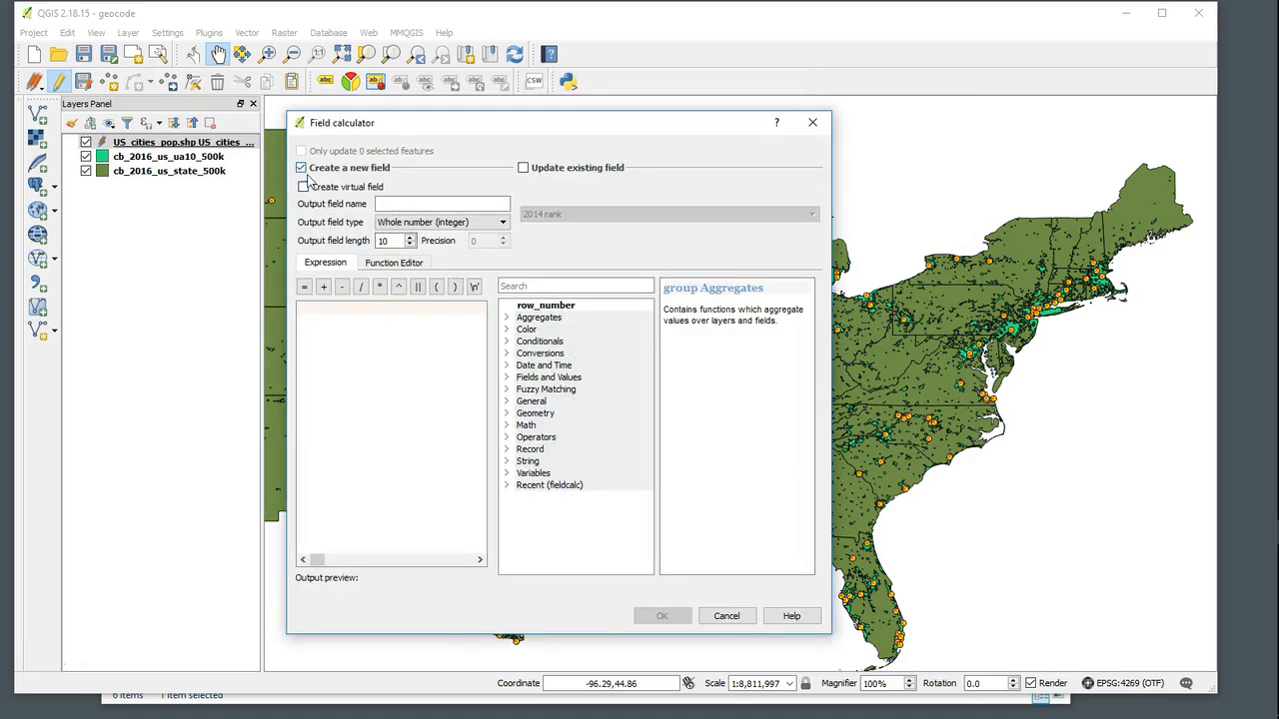
click(410, 203)
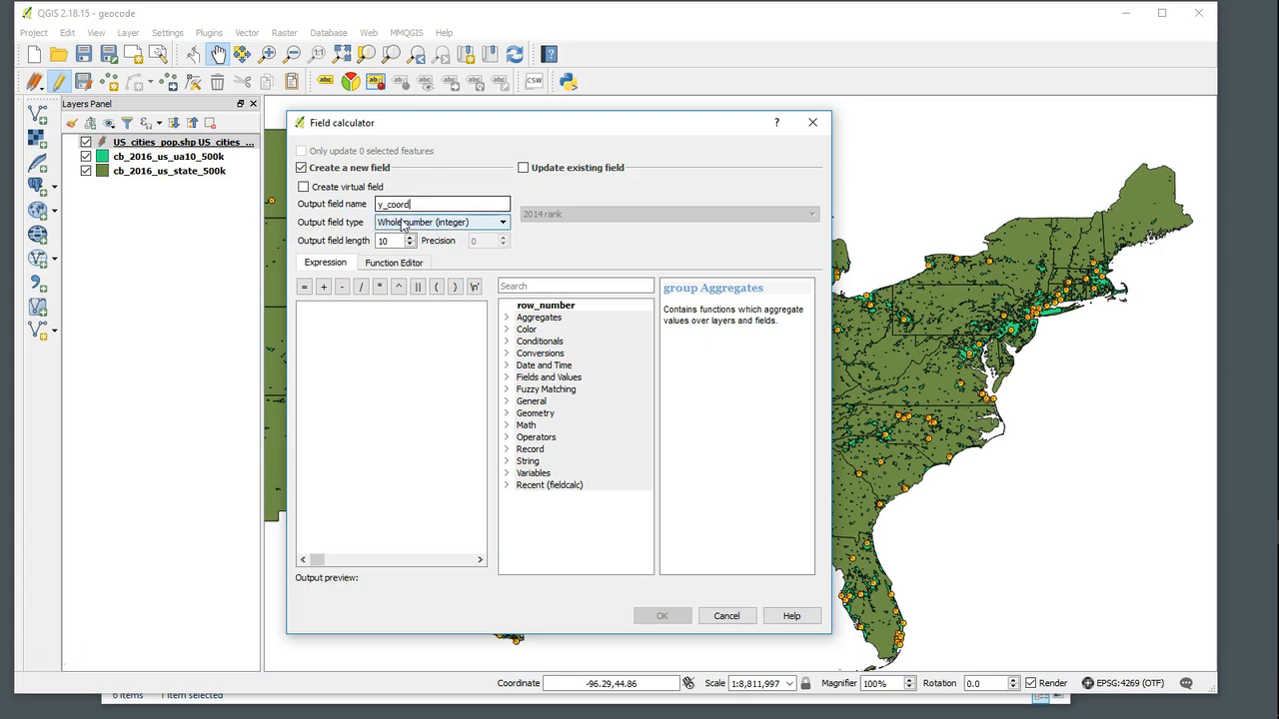
click(439, 222)
click(400, 258)
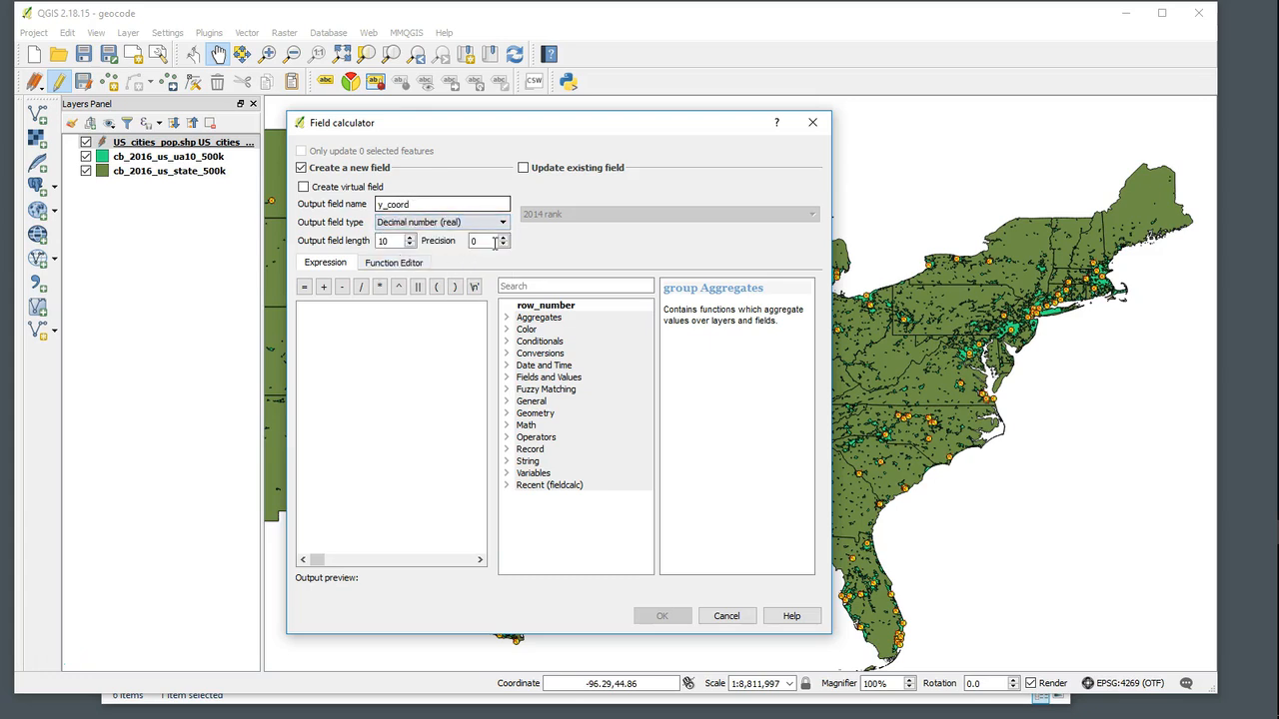
text(1)
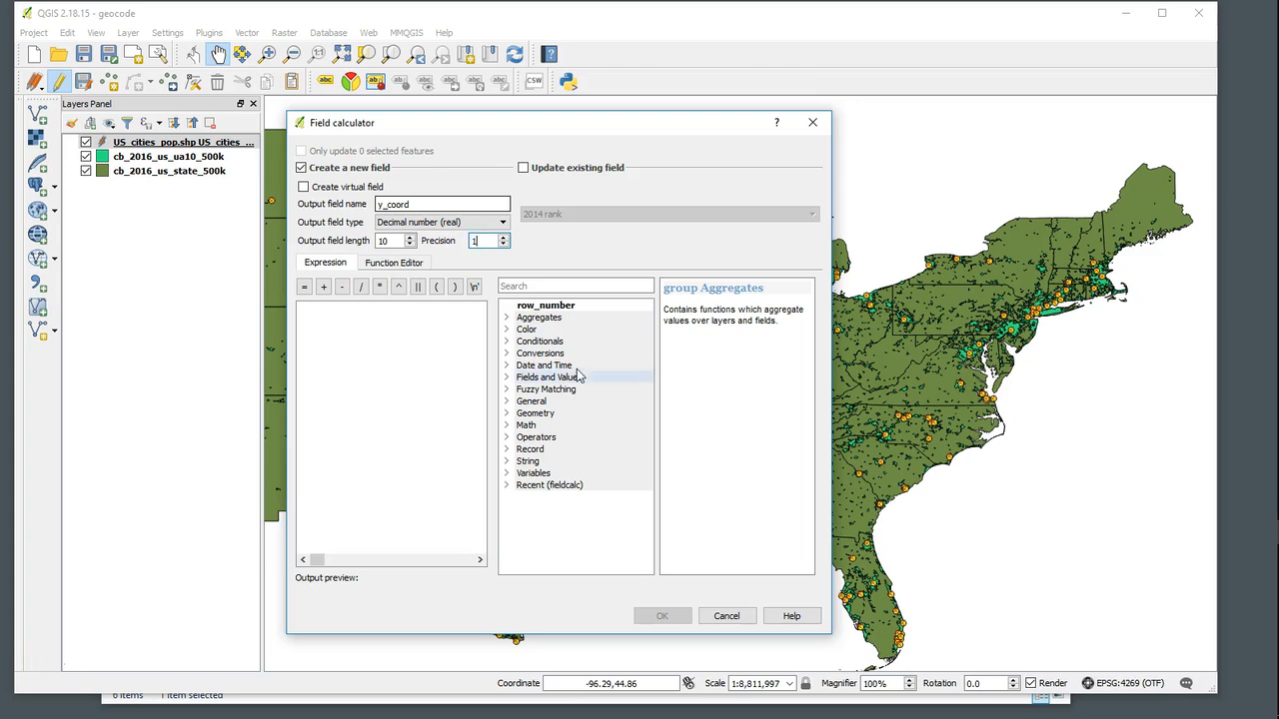
double_click(548, 415)
scroll(606, 437, down, 8)
scroll(608, 443, down, 12)
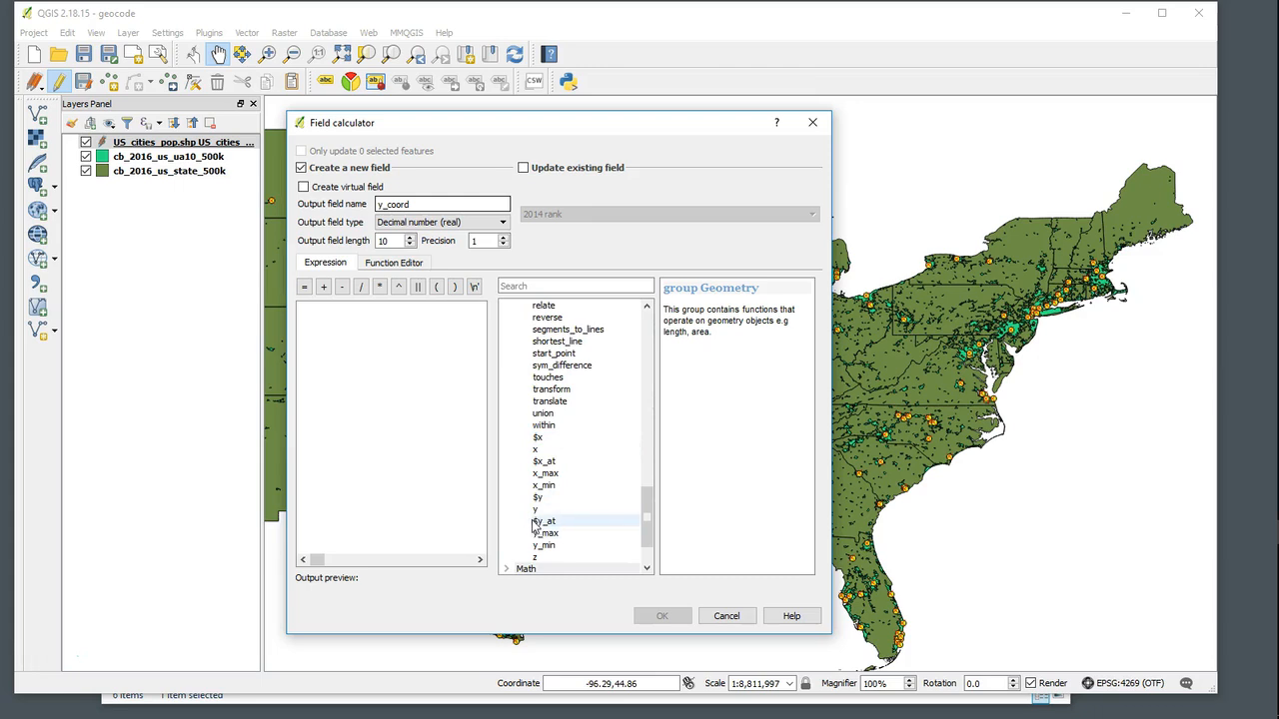
click(536, 500)
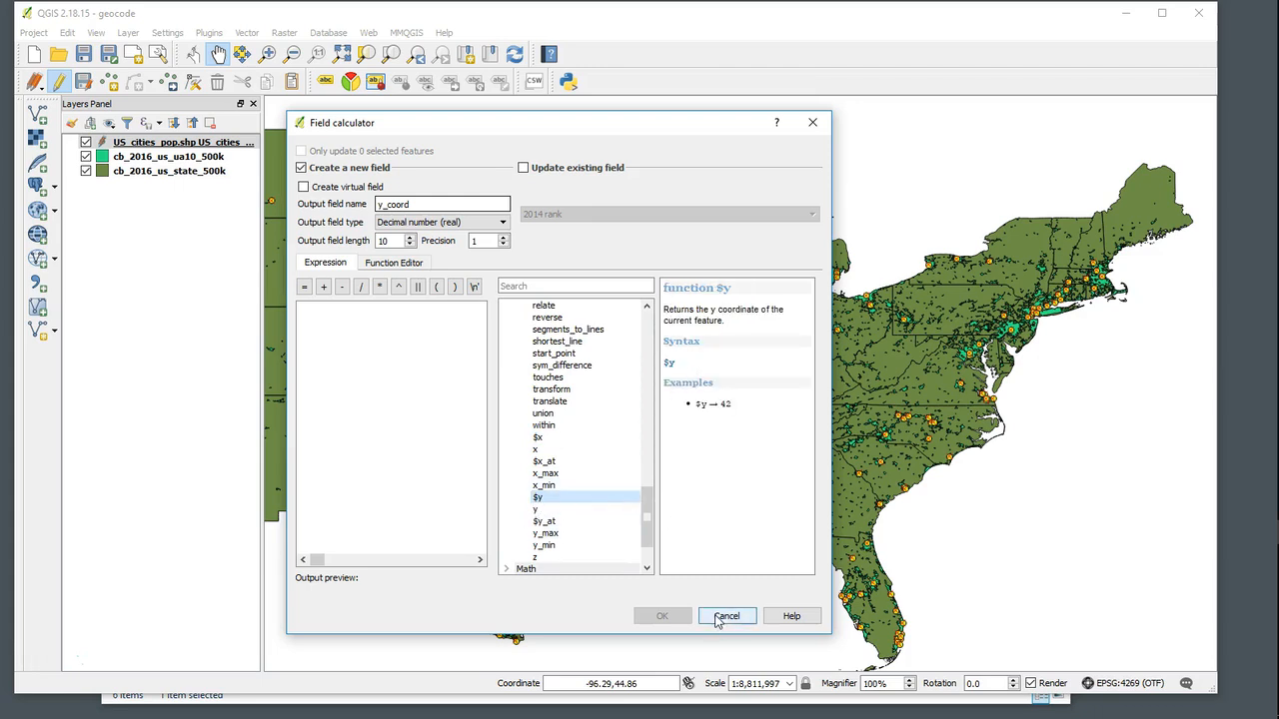
double_click(541, 501)
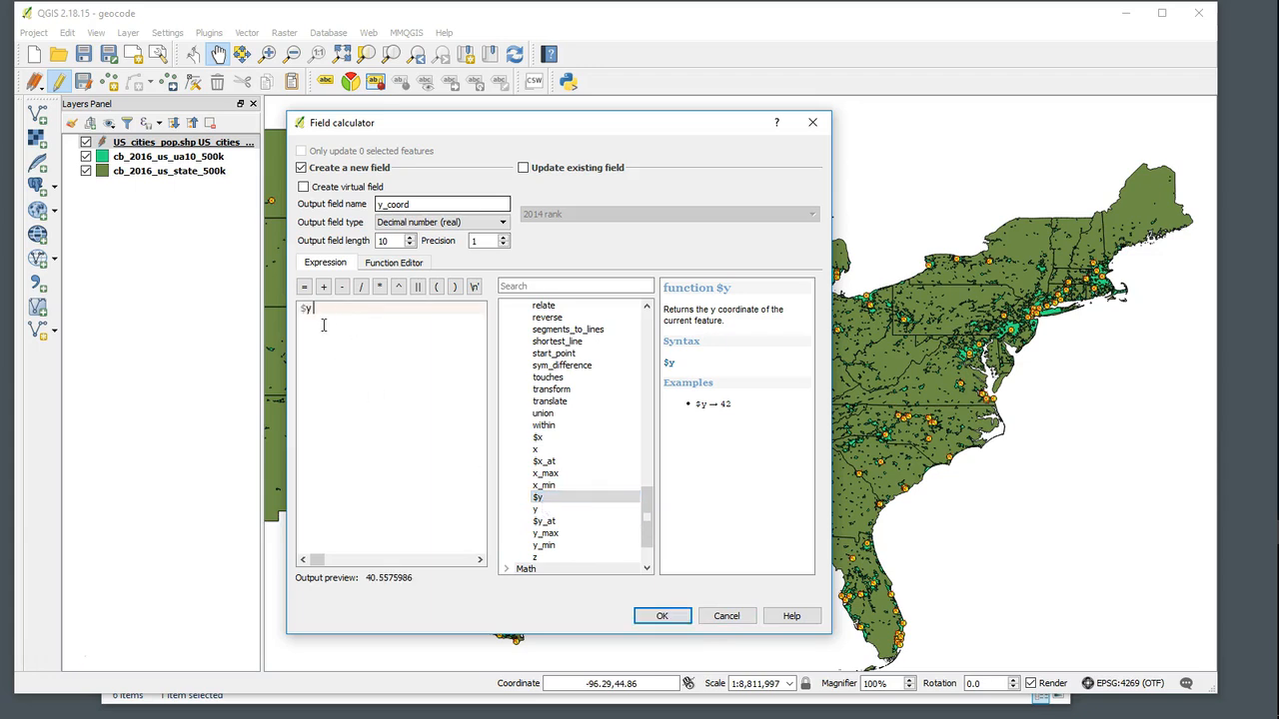
click(663, 616)
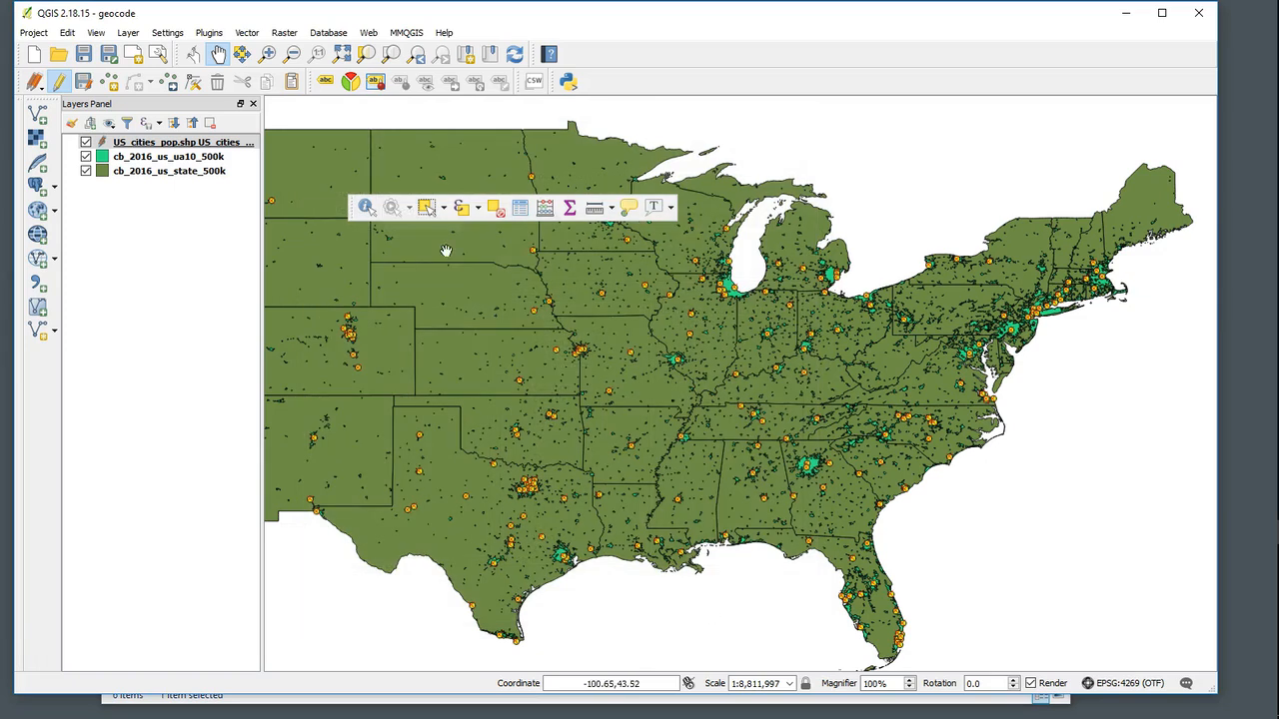
- Open the attribute table to check the x_coord and y_coord columns, then close it
click(519, 210)
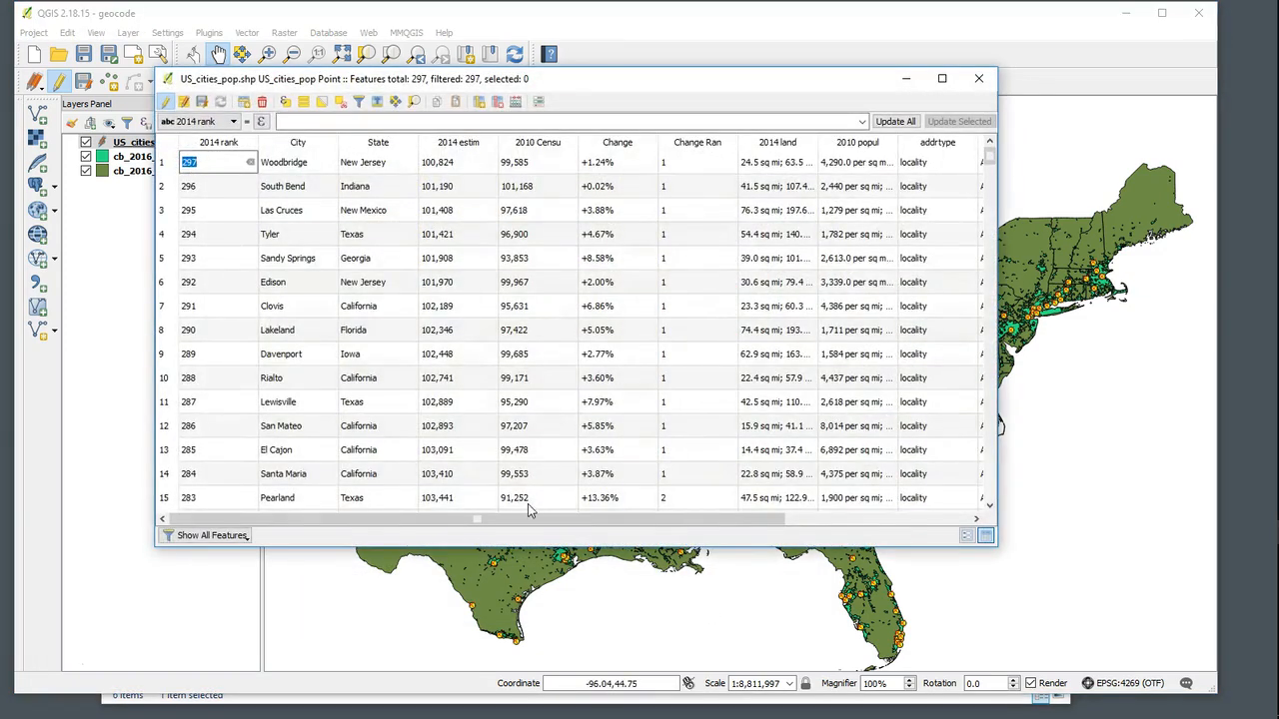
drag(528, 521, 717, 560)
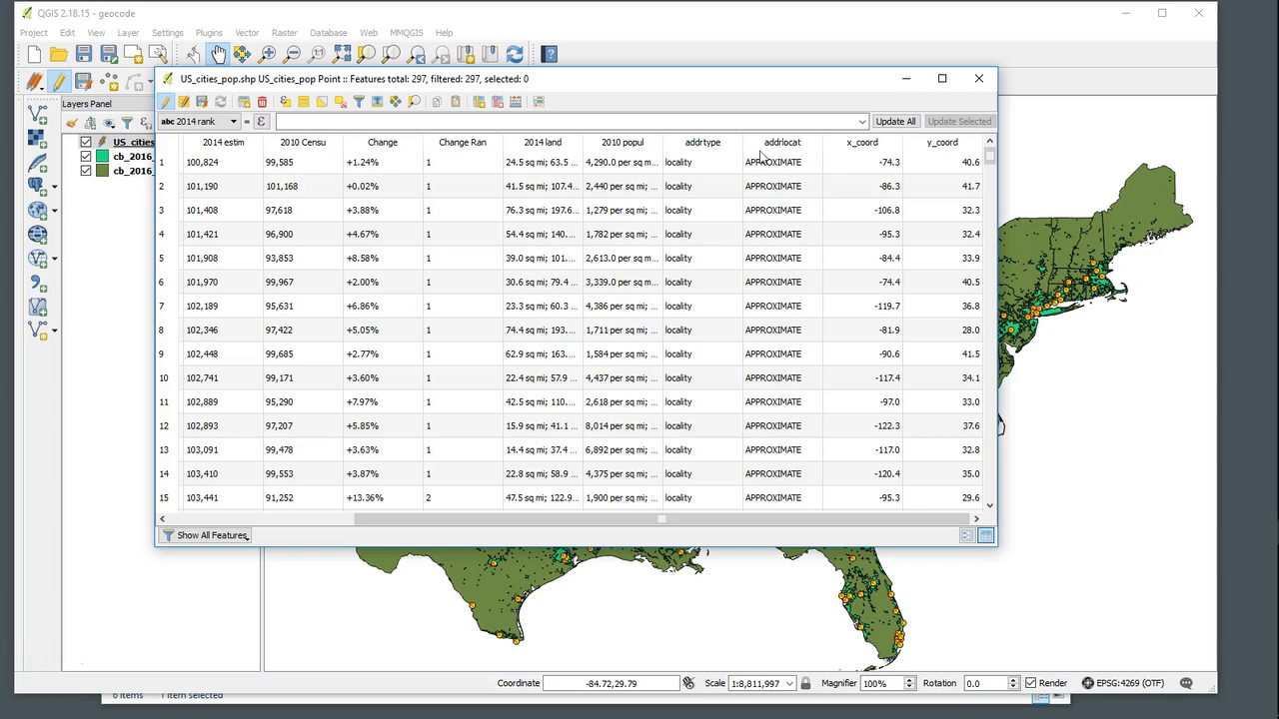
click(979, 78)
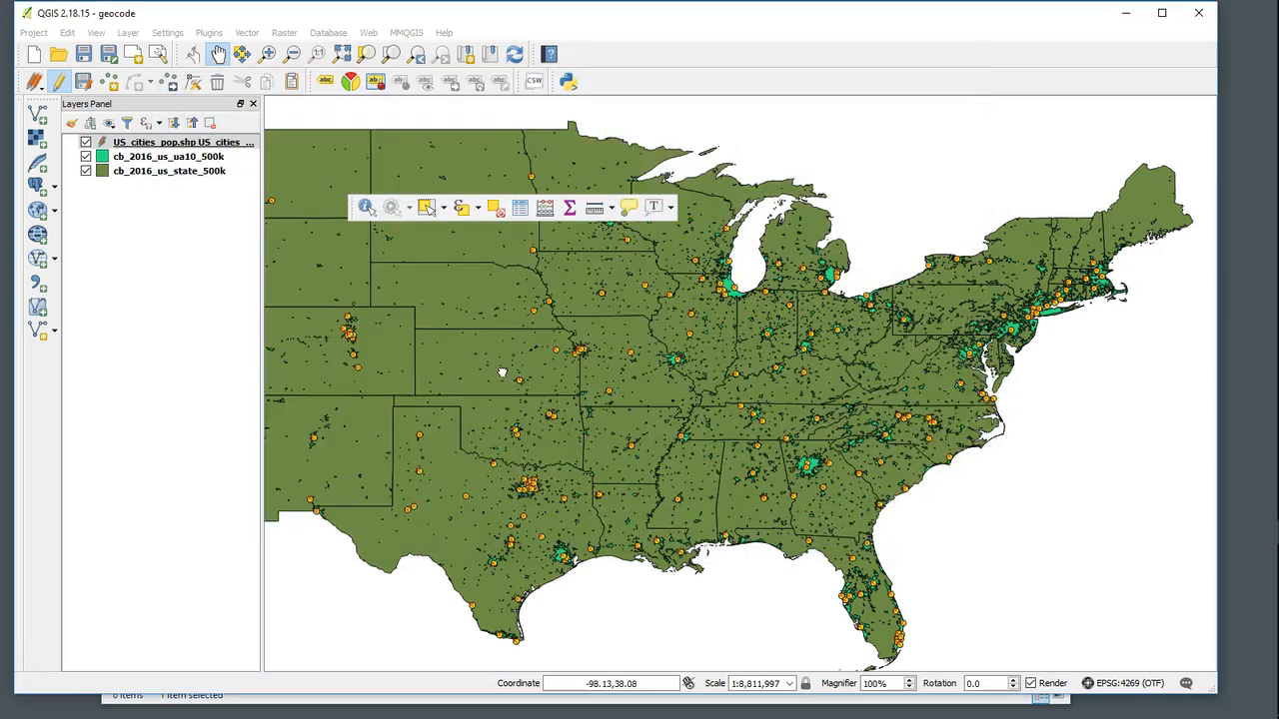
- Stop editing the US_cities_pop layer and save the changes to it
drag(527, 366, 656, 394)
drag(376, 348, 435, 355)
scroll(685, 470, up, 1)
scroll(679, 467, down, 3)
drag(675, 465, 668, 465)
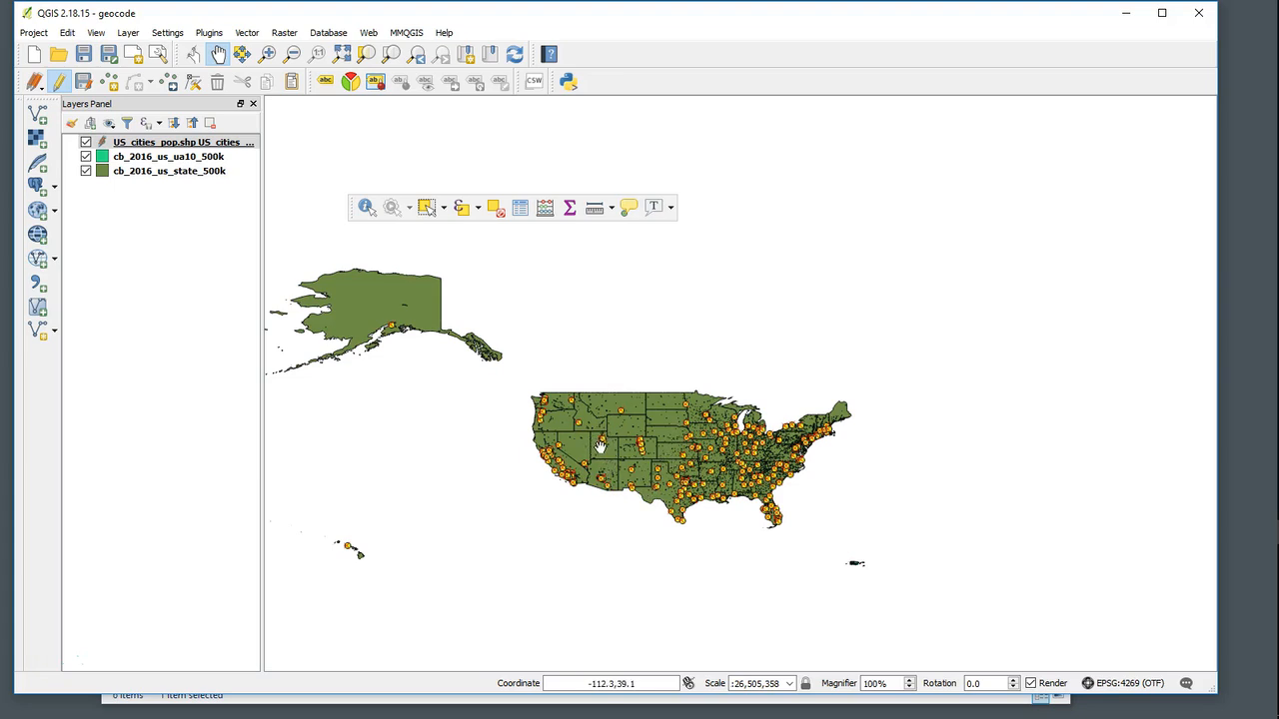
right_click(178, 145)
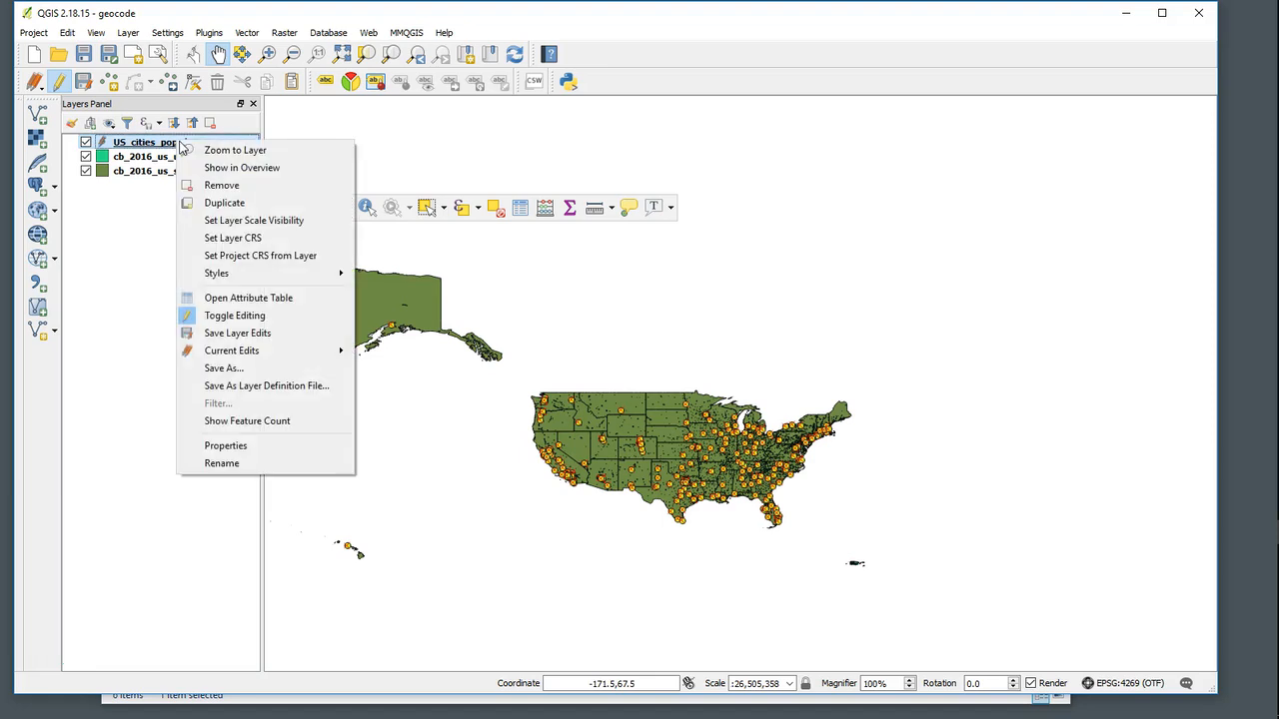
click(231, 318)
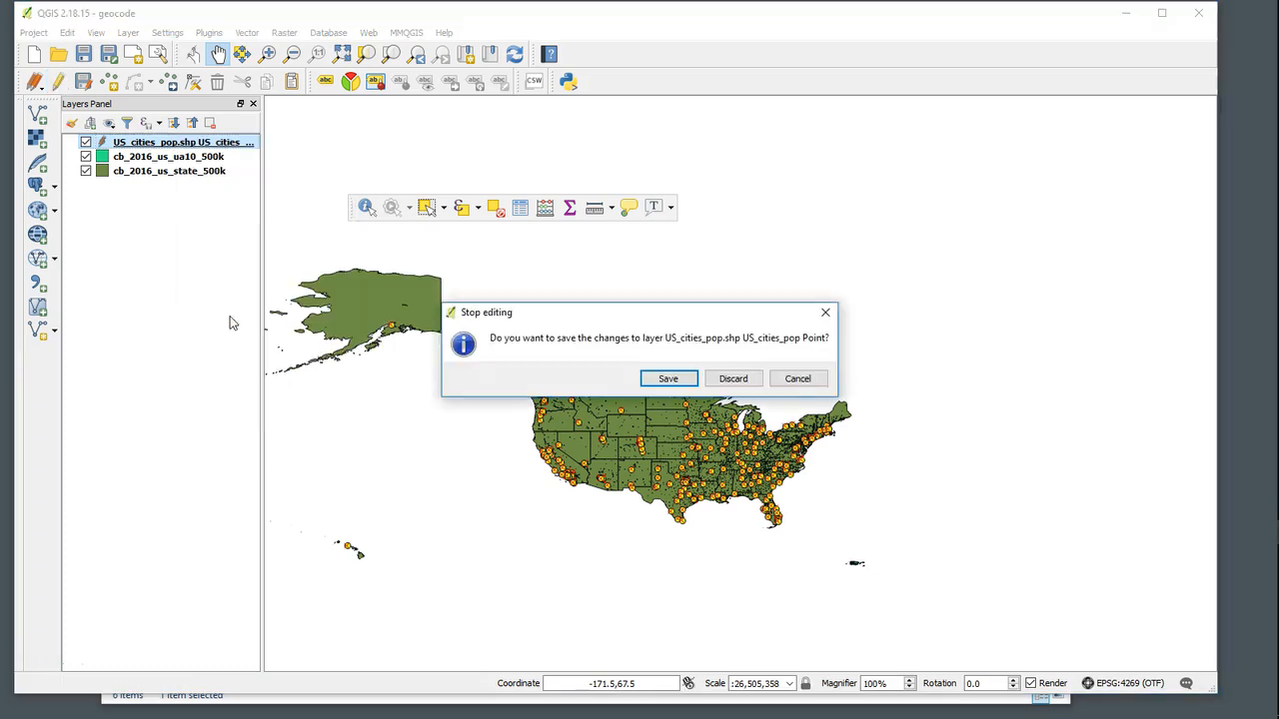
click(668, 380)
- Switch to File Explorer and open the project's exports folder to view the layer files
drag(639, 447, 606, 376)
scroll(606, 376, down, 1)
scroll(642, 370, up, 2)
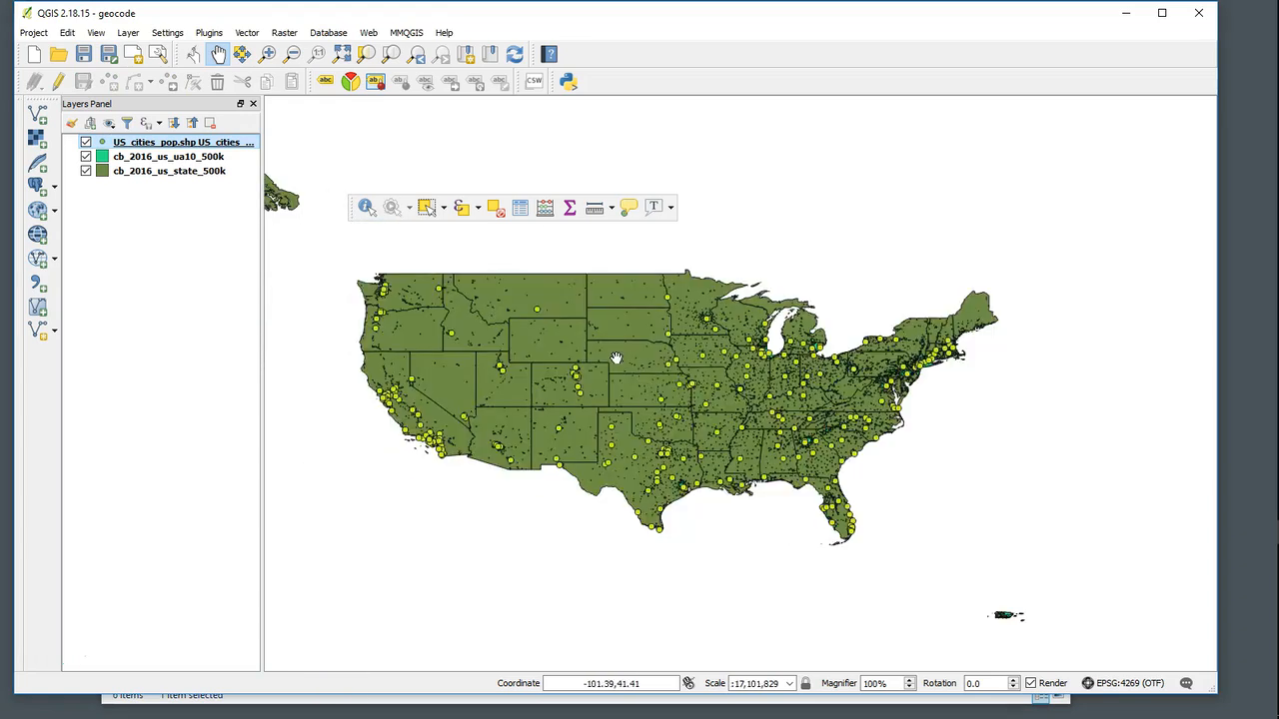
click(1126, 13)
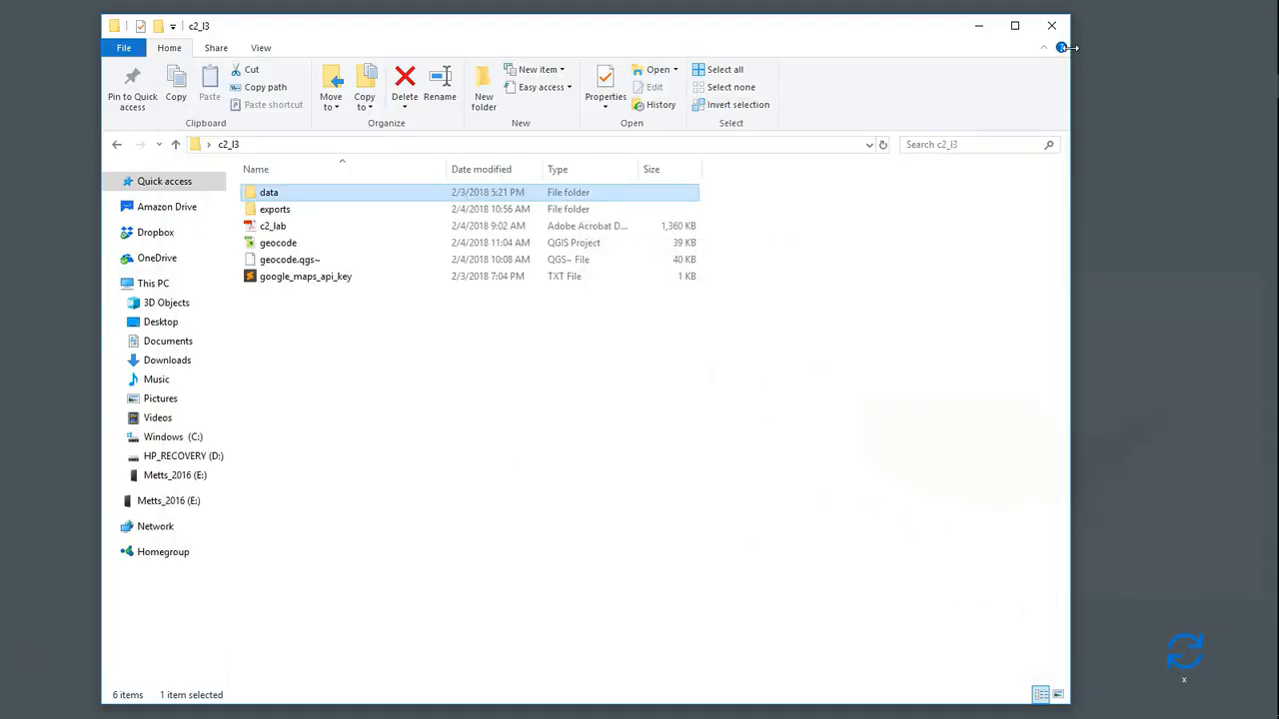
click(770, 311)
double_click(284, 209)
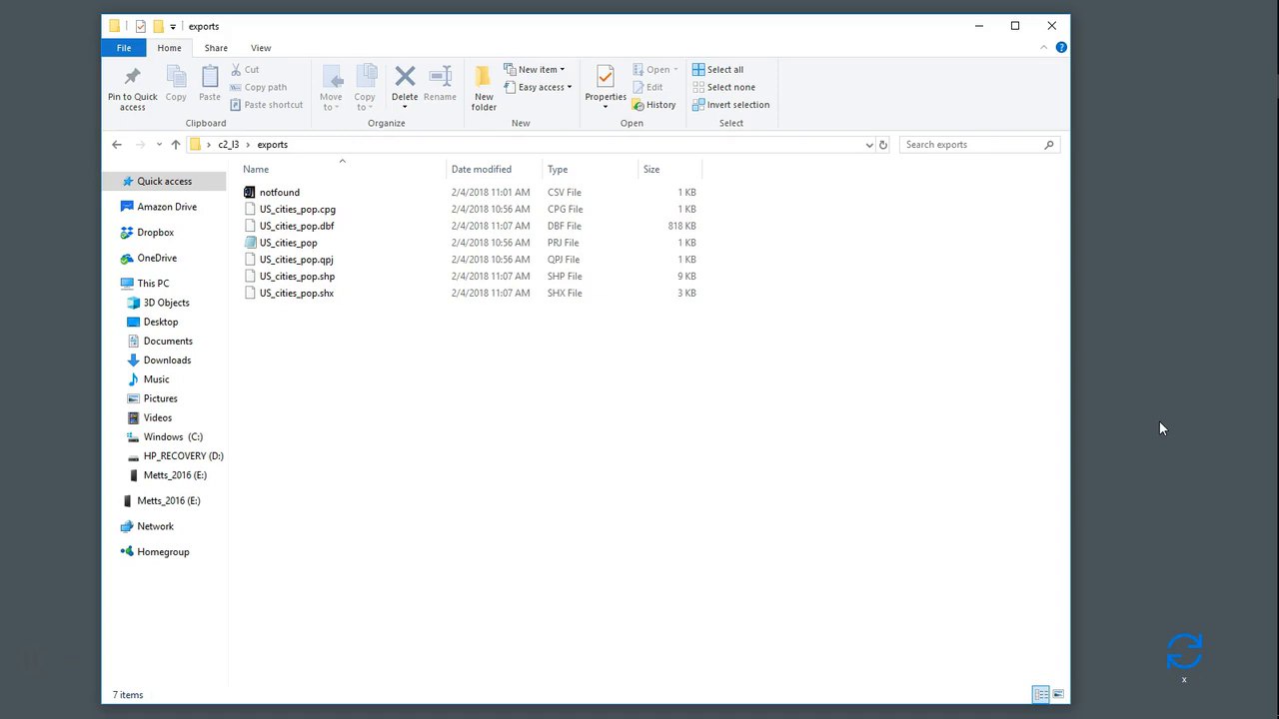
- Return to QGIS and dock the floating attributes toolbar back among the toolbars
mouse_move(1269, 290)
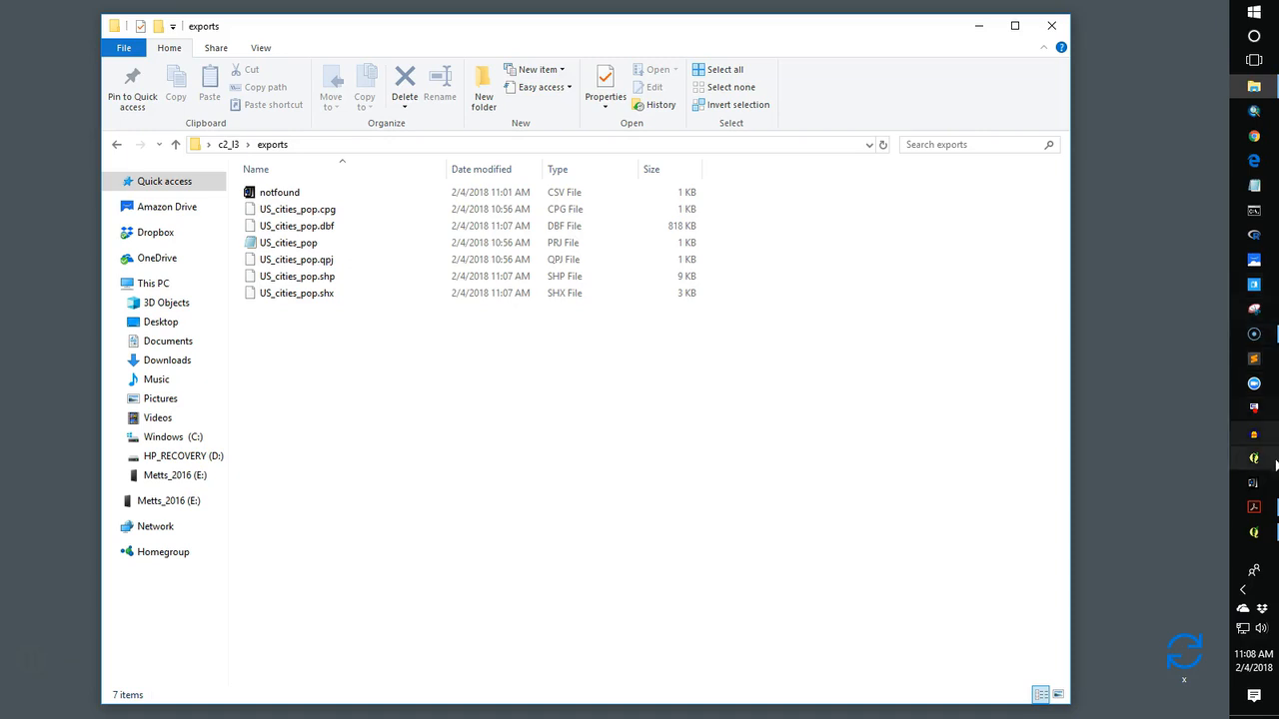
click(1254, 536)
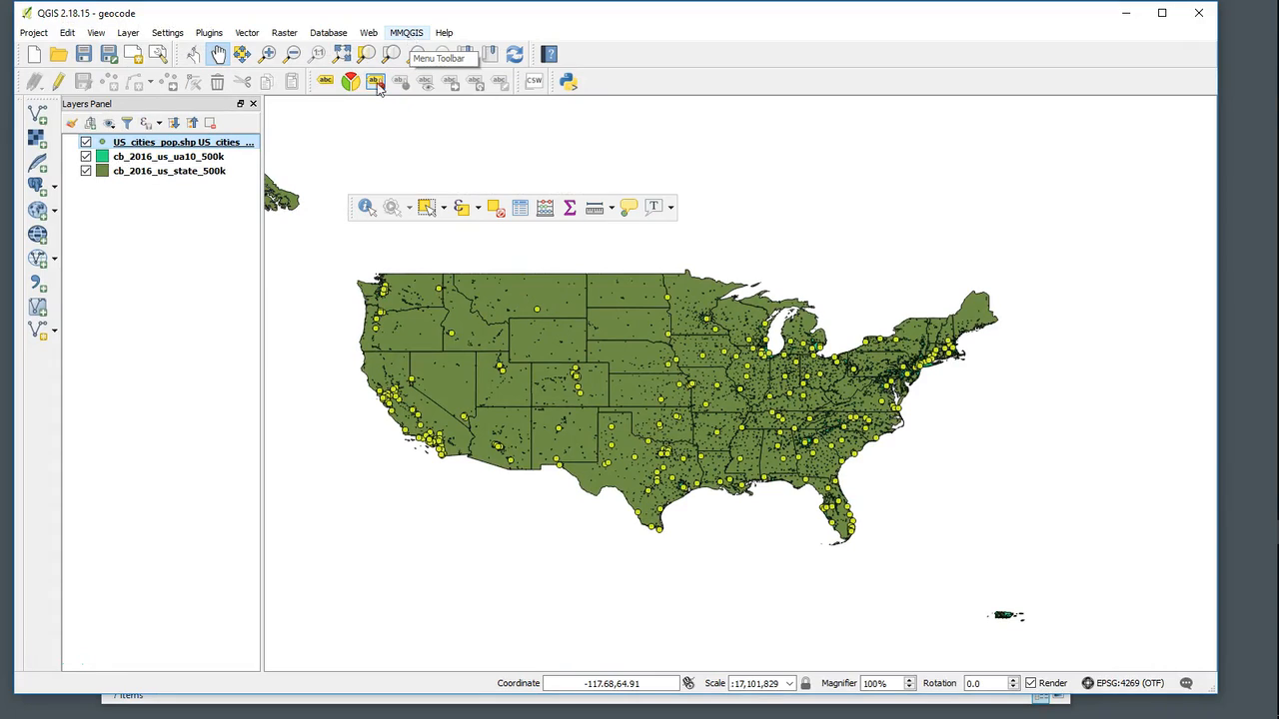
drag(352, 206, 544, 57)
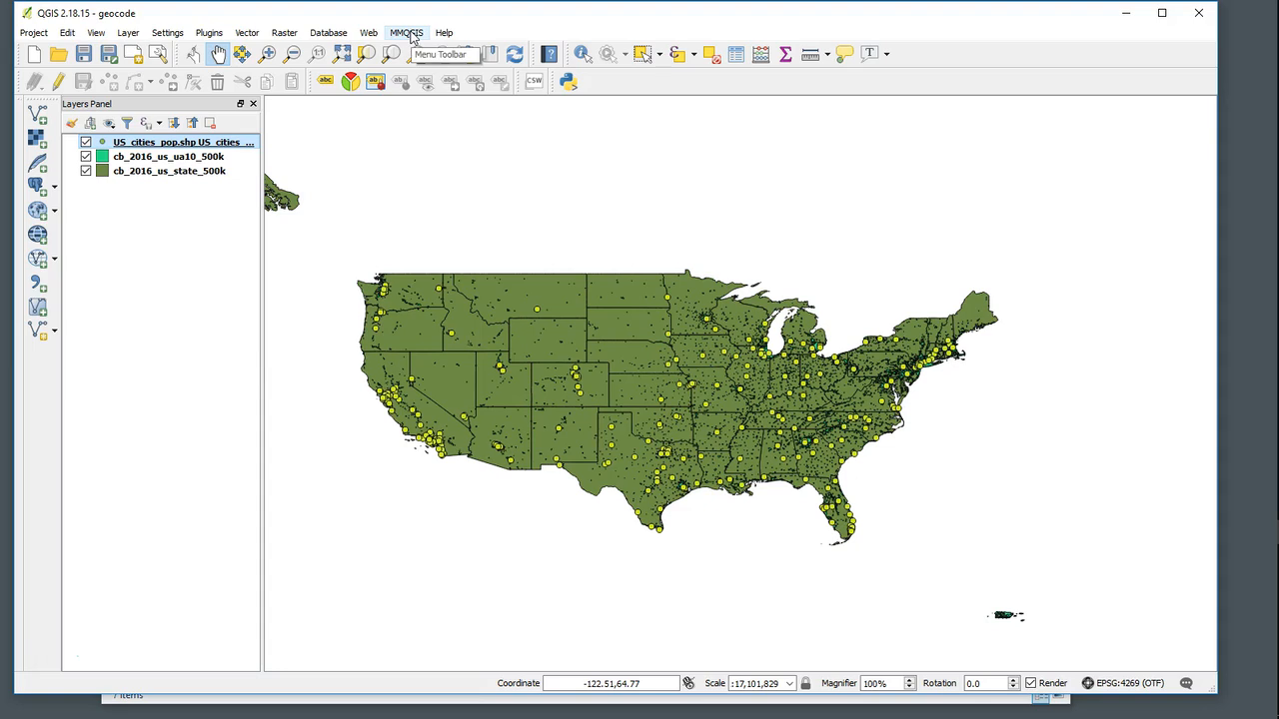
- Export the US_cities_pop layer's attributes with MMQGIS Attributes Export to CSV File as city_pop_x_y in the c2_l3 folder
click(410, 34)
mouse_move(437, 147)
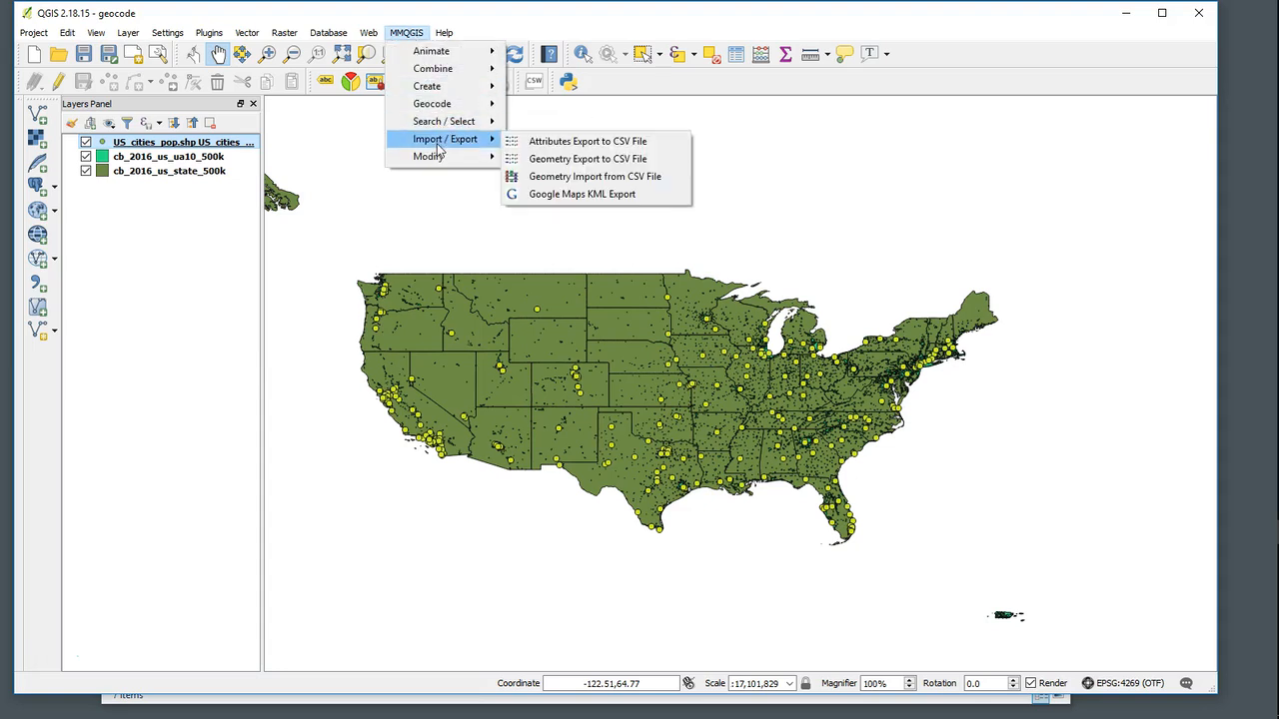
mouse_move(435, 108)
click(551, 147)
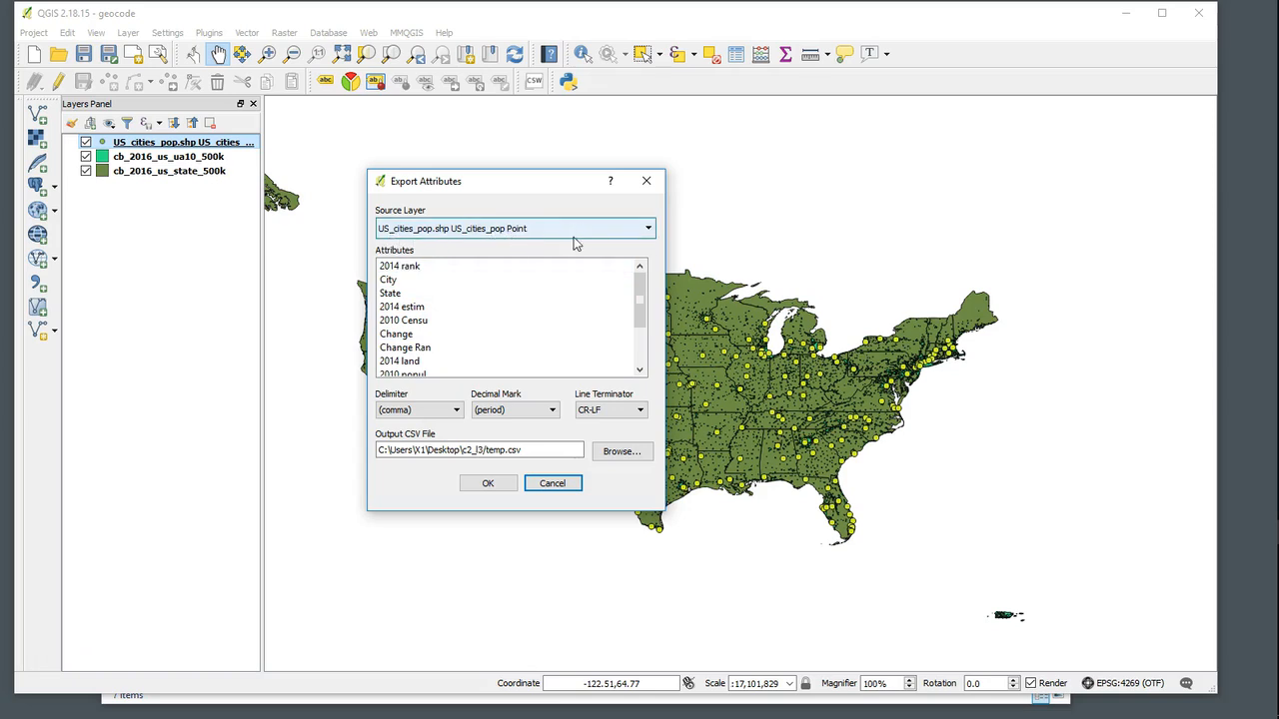
click(621, 452)
click(610, 321)
double_click(538, 492)
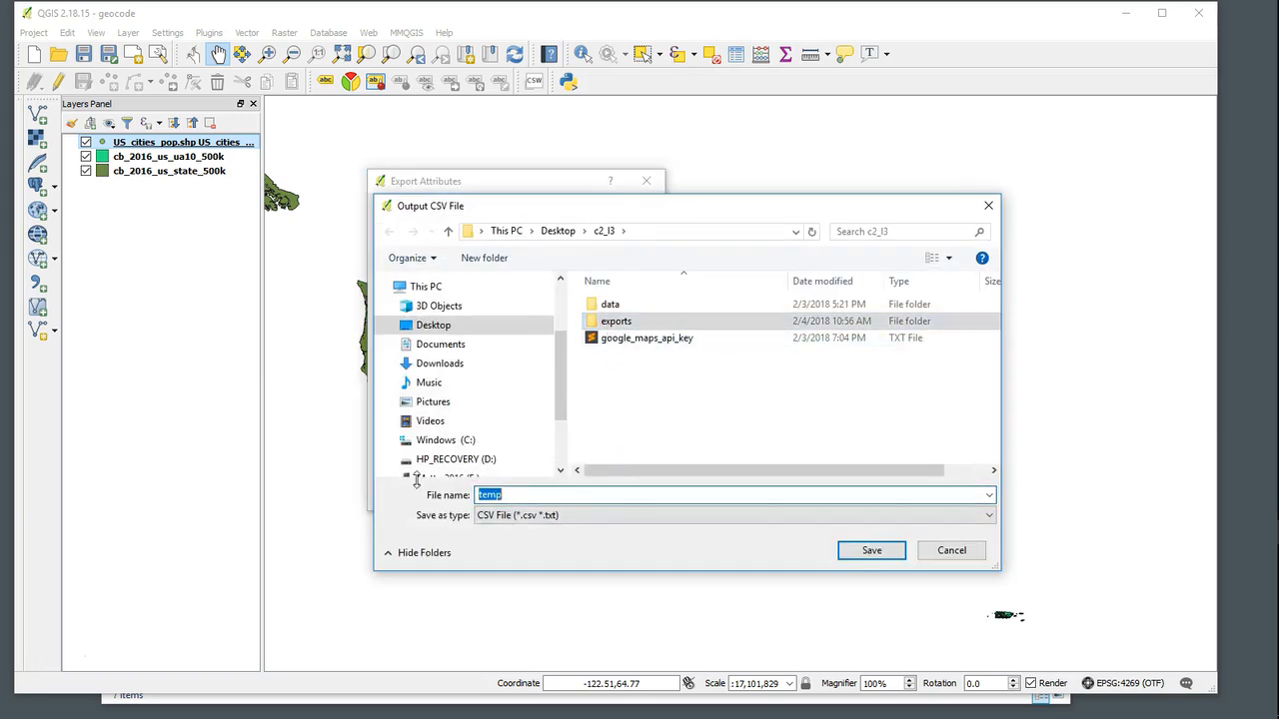
text(city_pop_x_y)
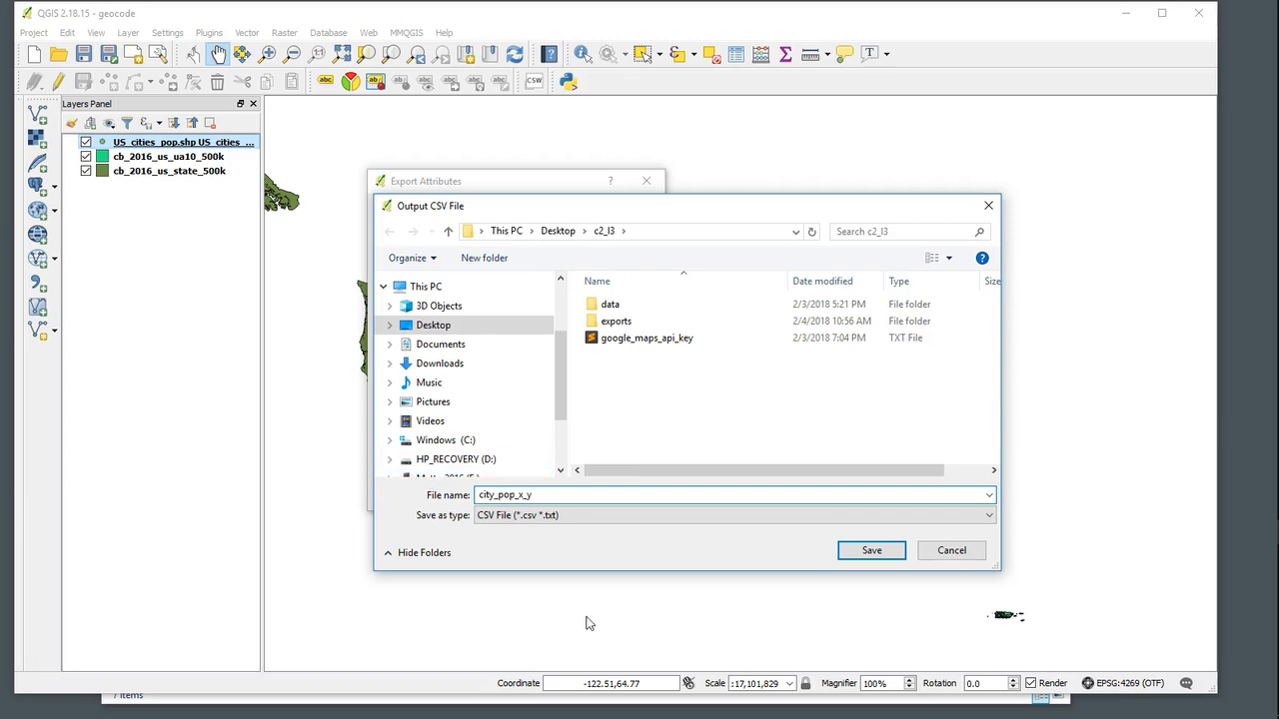
click(883, 553)
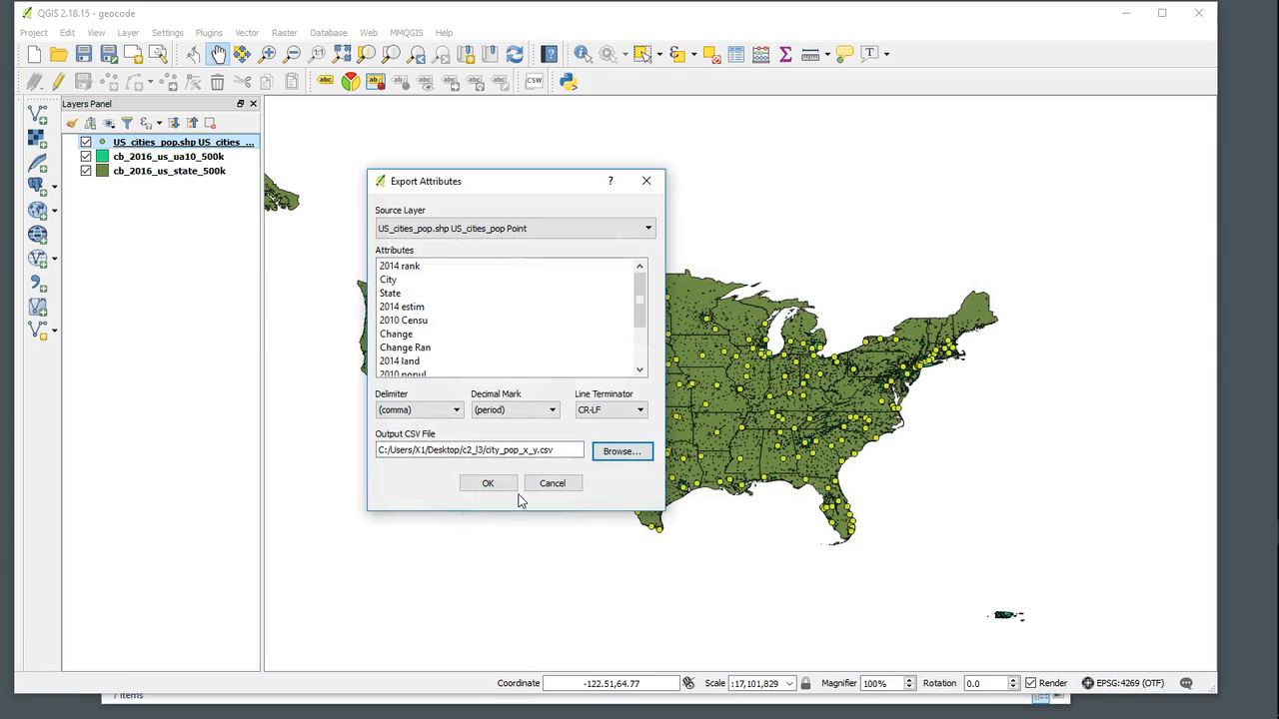
click(487, 483)
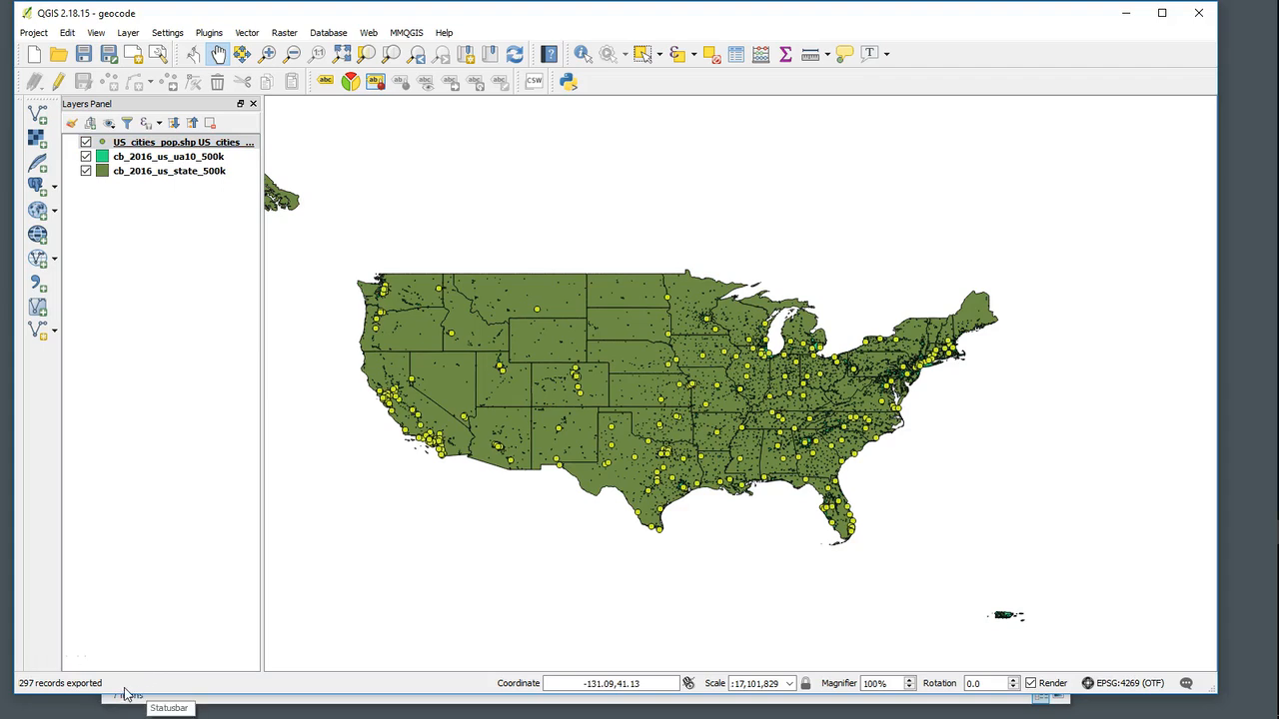
- Minimize QGIS and move the city_pop_x_y CSV file from the c2_l3 folder into the exports folder
click(1132, 17)
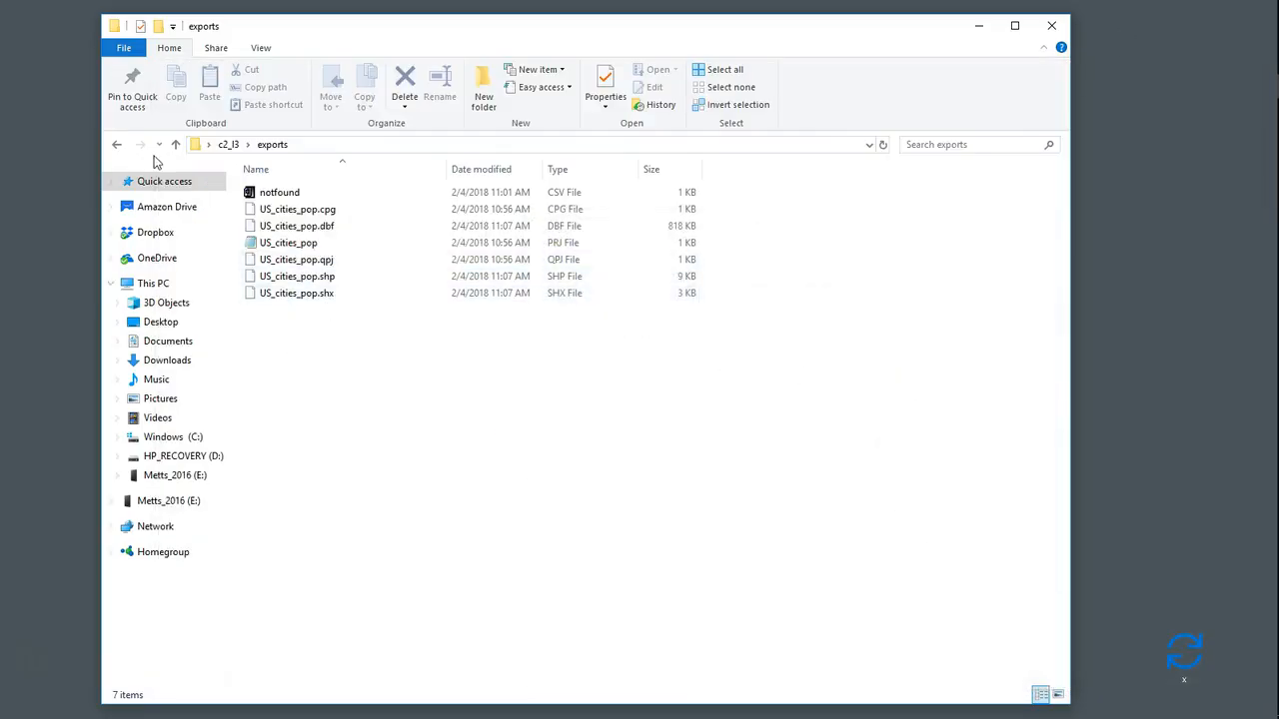
click(122, 148)
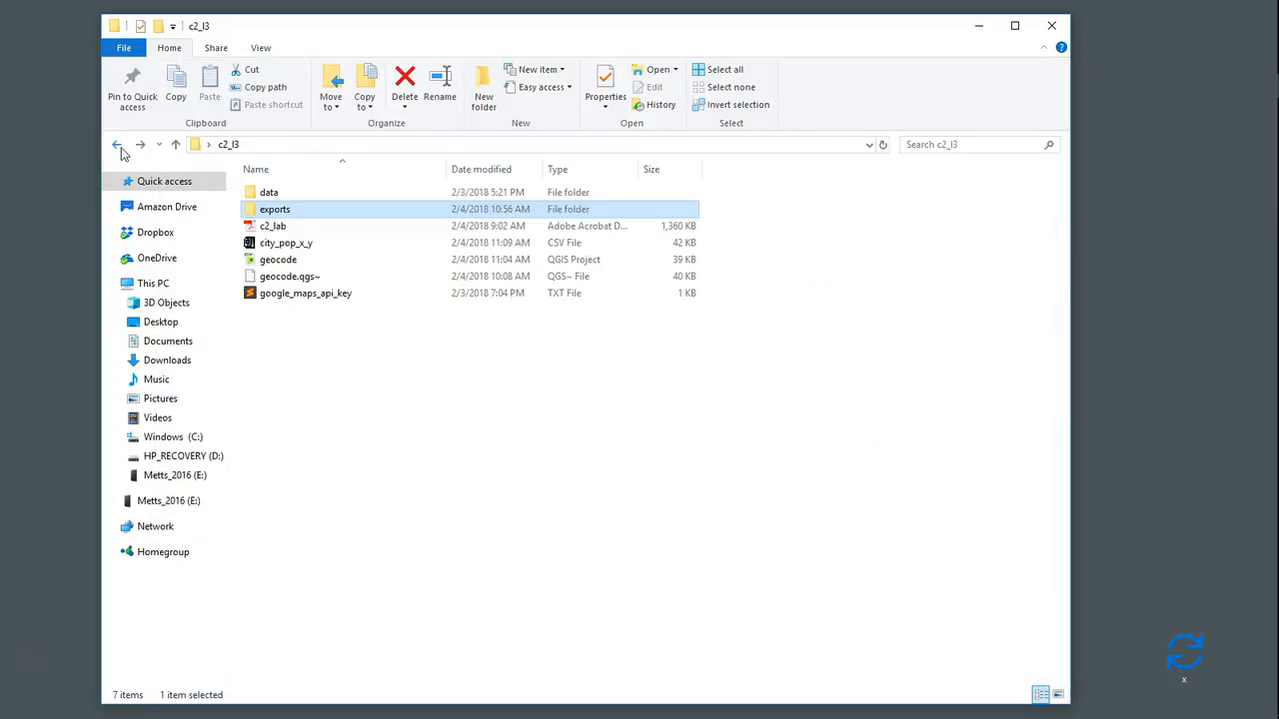
double_click(271, 212)
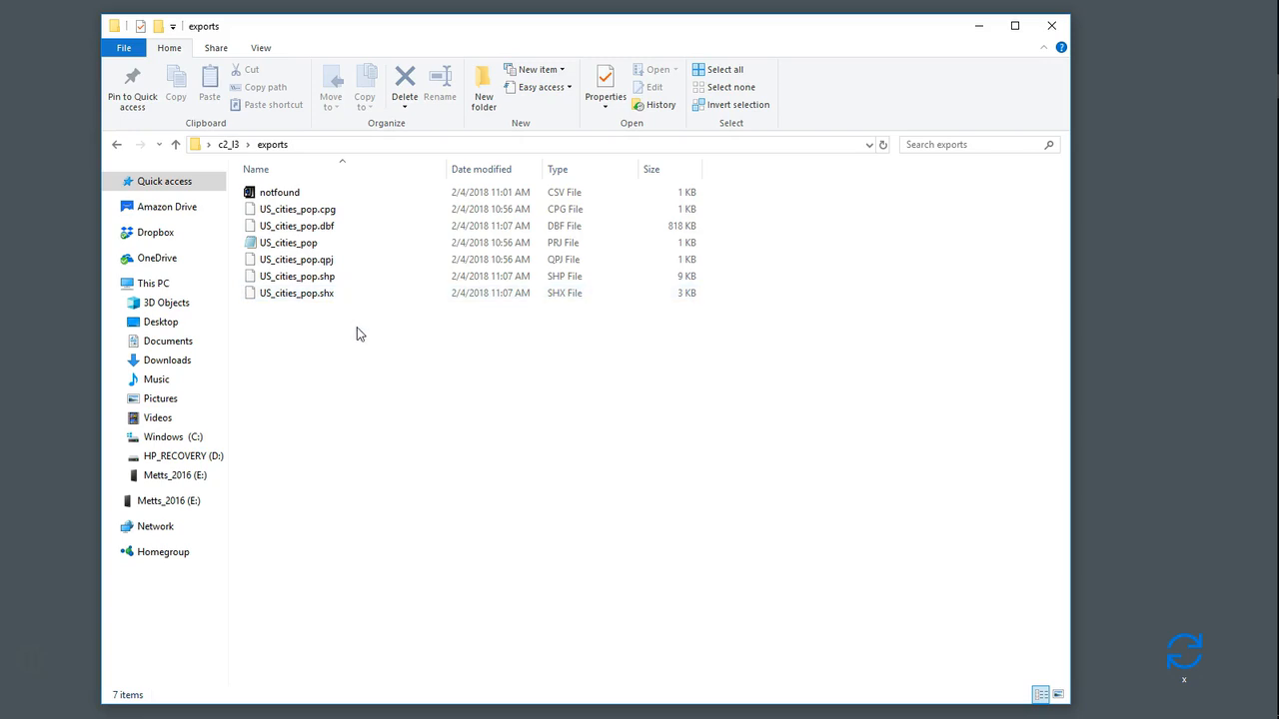
right_click(386, 386)
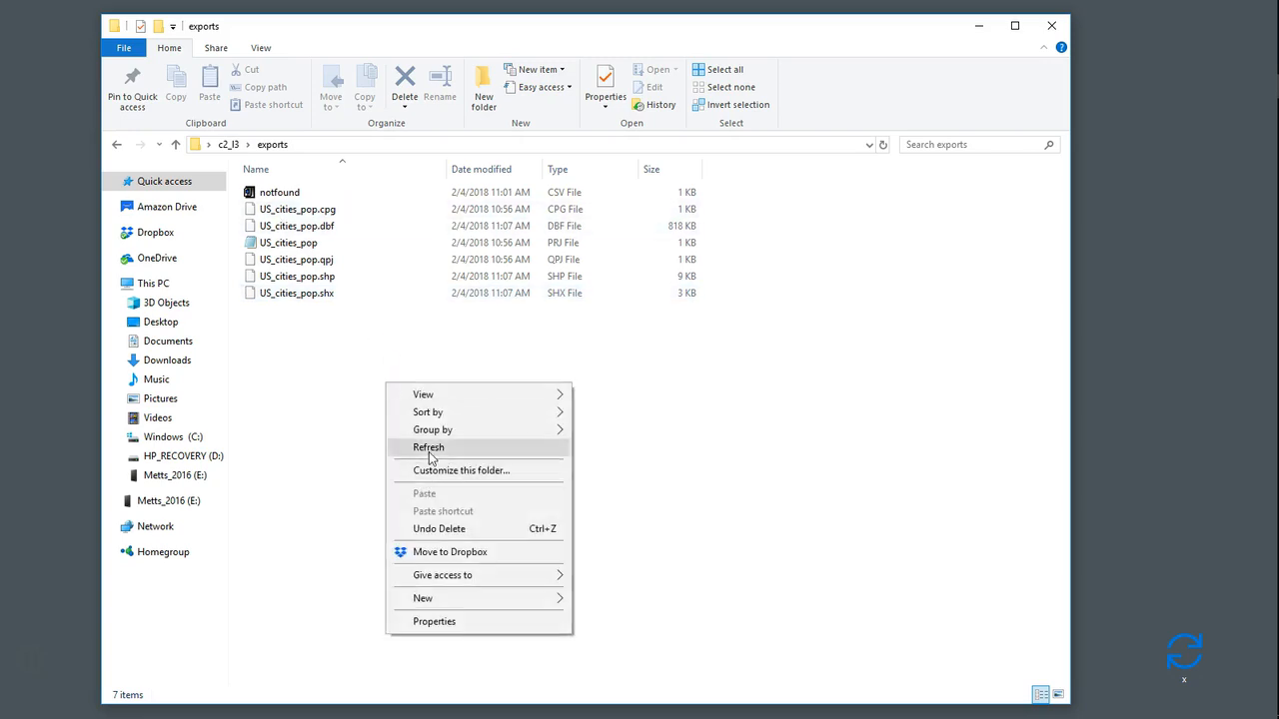
click(429, 456)
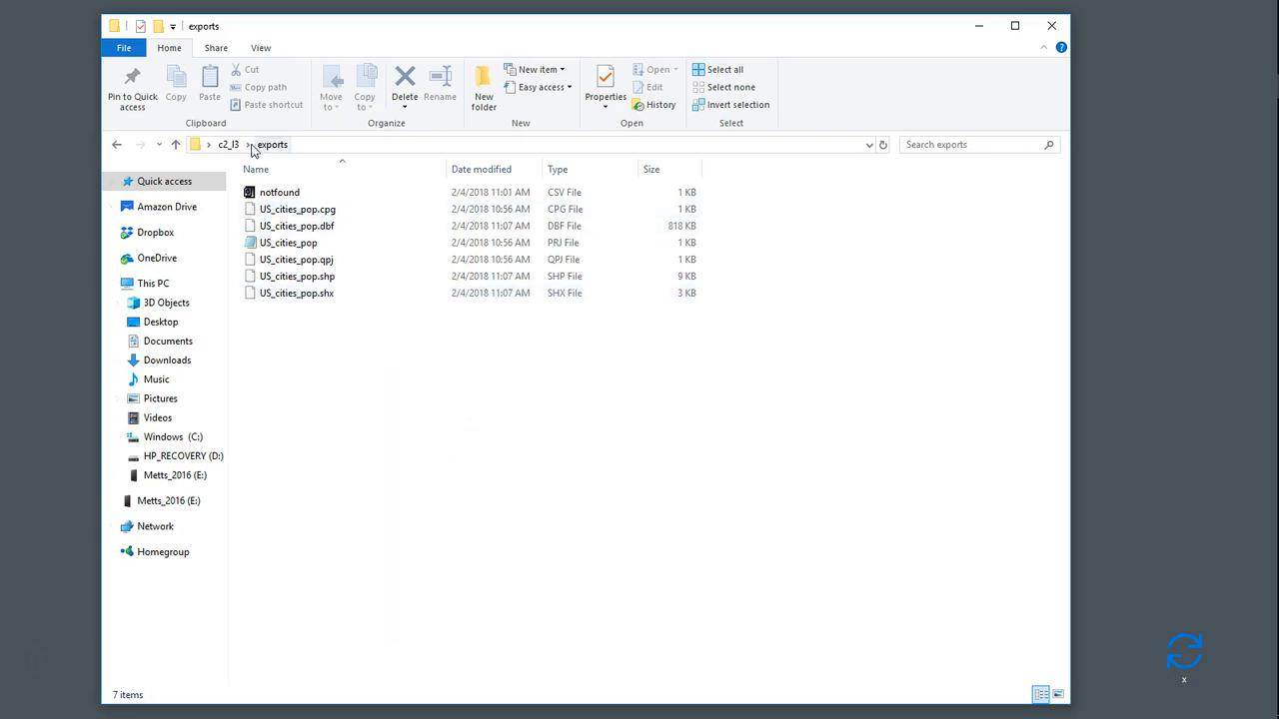
click(232, 145)
click(272, 209)
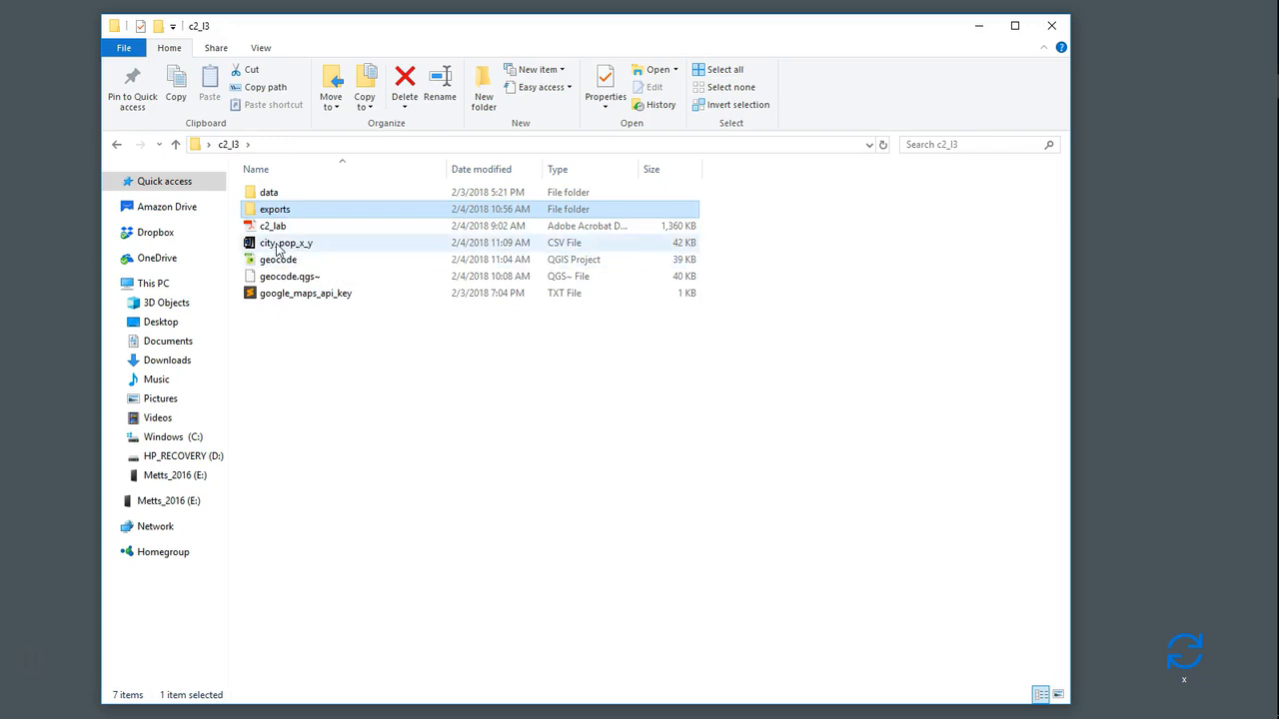
drag(256, 250, 270, 212)
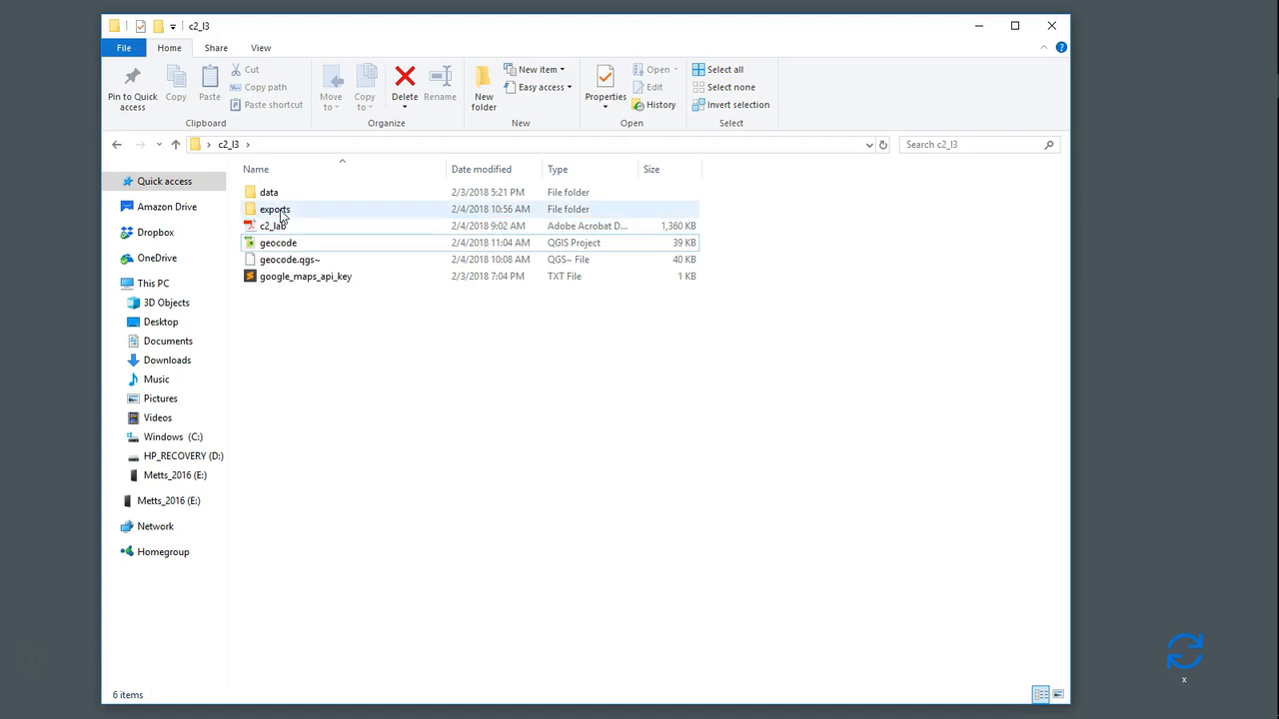
- Open city_pop_x_y.csv from the exports folder in CSVed and scroll across to the x_coord and y_coord columns
double_click(280, 210)
right_click(274, 194)
click(296, 205)
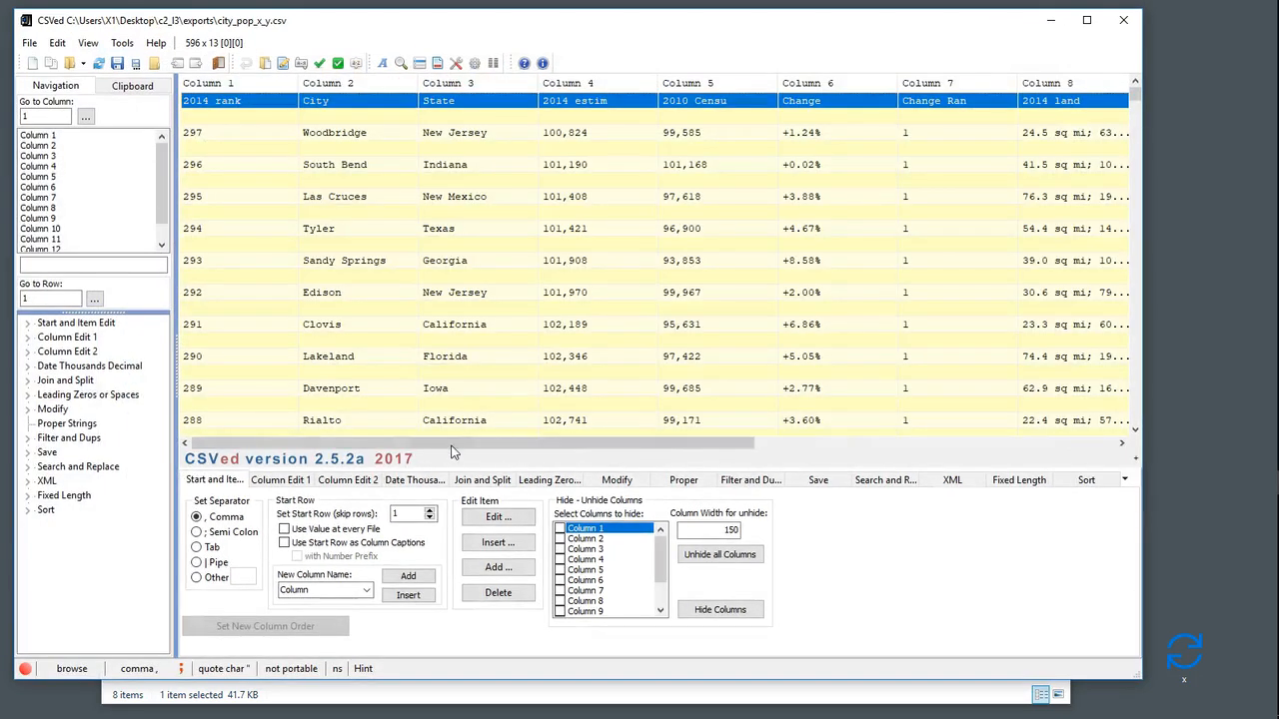
drag(427, 437, 899, 539)
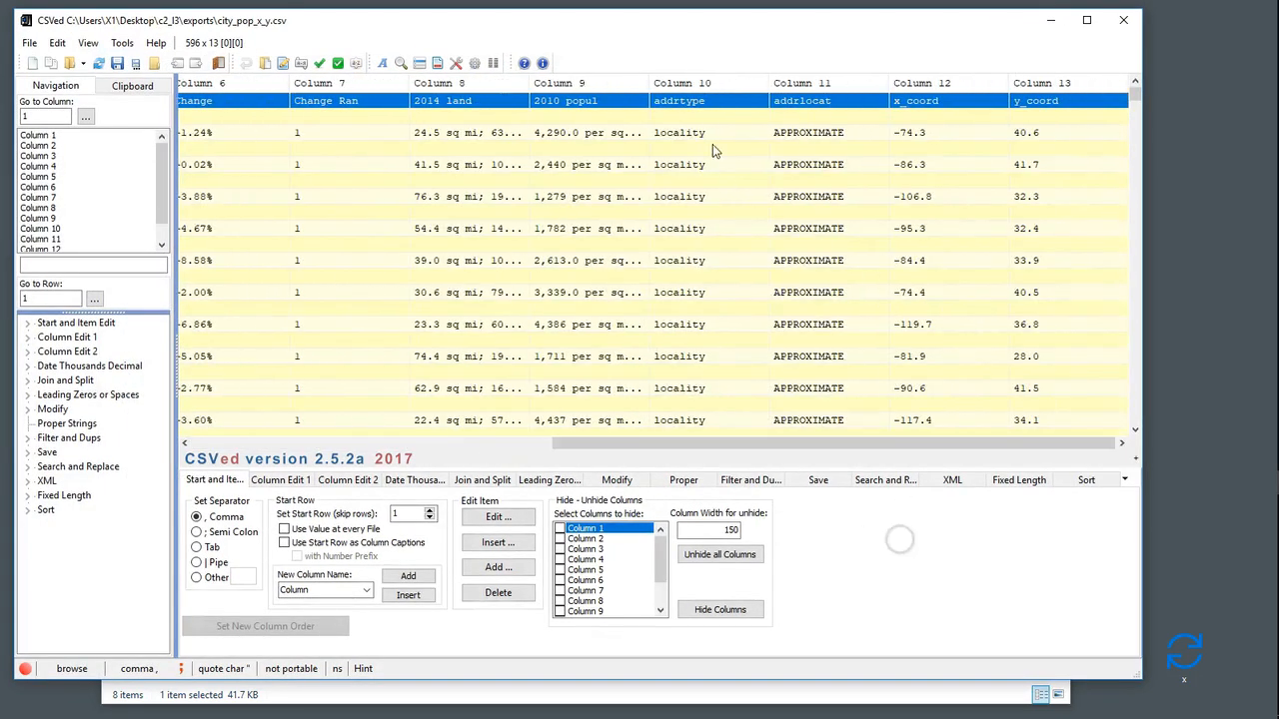